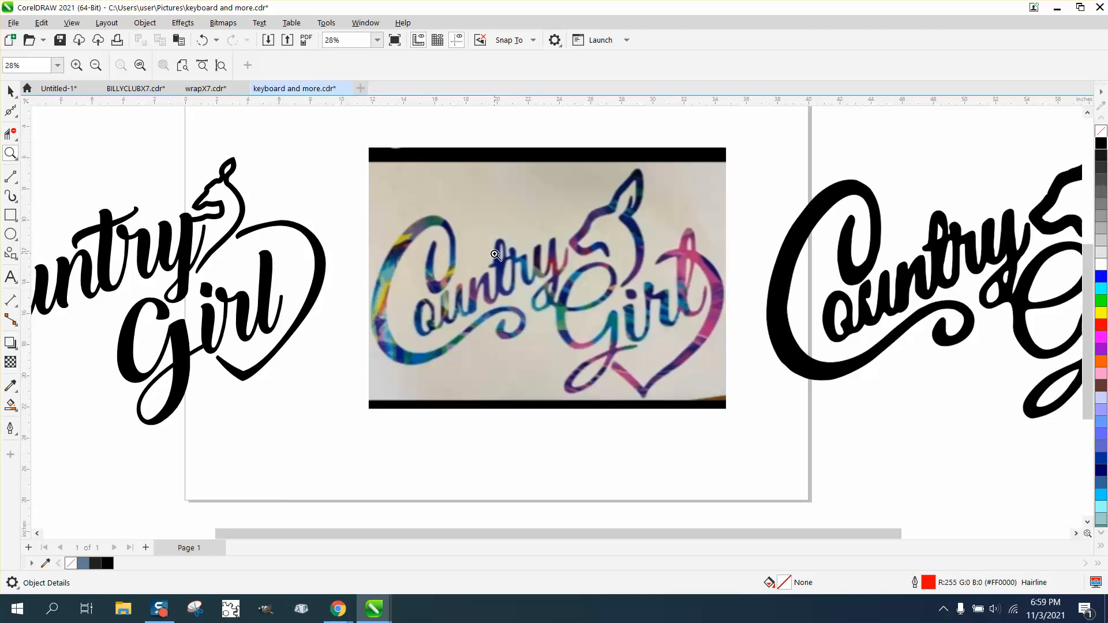
# Place a duplicate of the colour Country Girl photo beyond the script lettering and scale the photo on the page to about 3.67 by 2.68 inches
pyautogui.scroll(-3, 372, 276)
pyautogui.moveTo(101, 190); pyautogui.dragTo(418, 370)
pyautogui.scroll(-1, 331, 311)
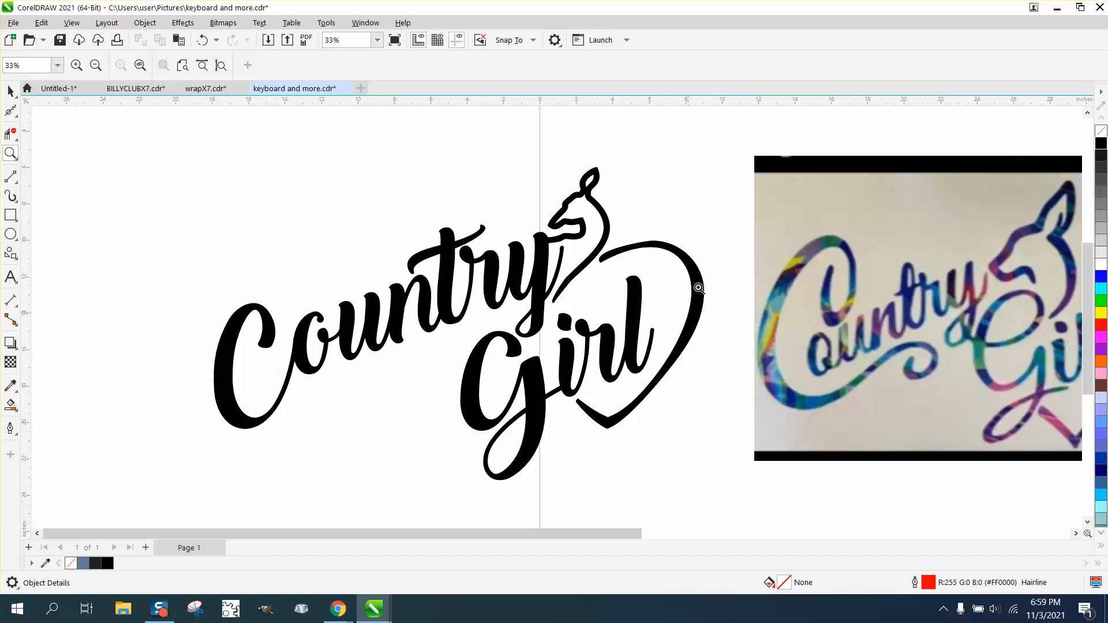
pyautogui.scroll(-4, 482, 248)
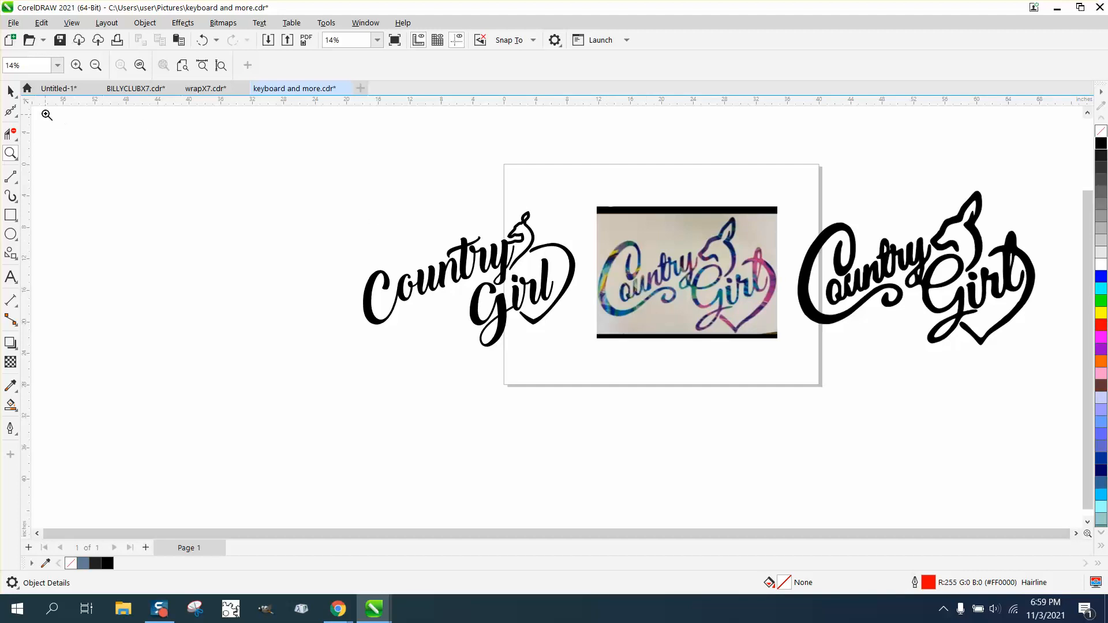
pyautogui.click(10, 91)
pyautogui.click(681, 259)
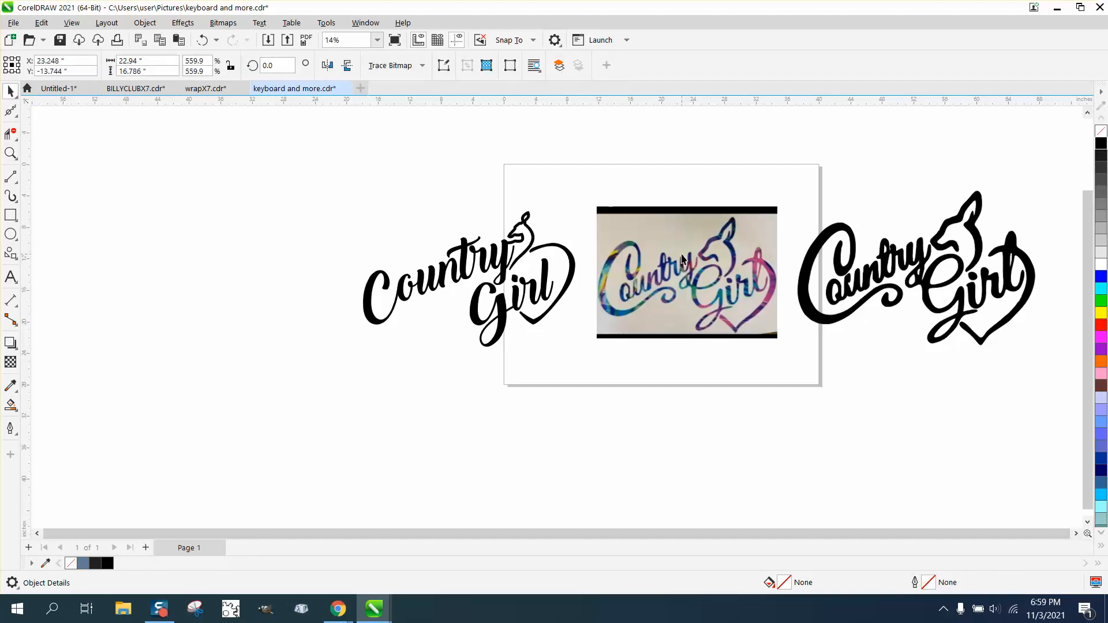
pyautogui.moveTo(682, 259)
pyautogui.mouseDown()
pyautogui.moveTo(240, 244)
pyautogui.moveTo(643, 279)
pyautogui.moveTo(673, 279)
pyautogui.moveTo(690, 259)
pyautogui.mouseUp()
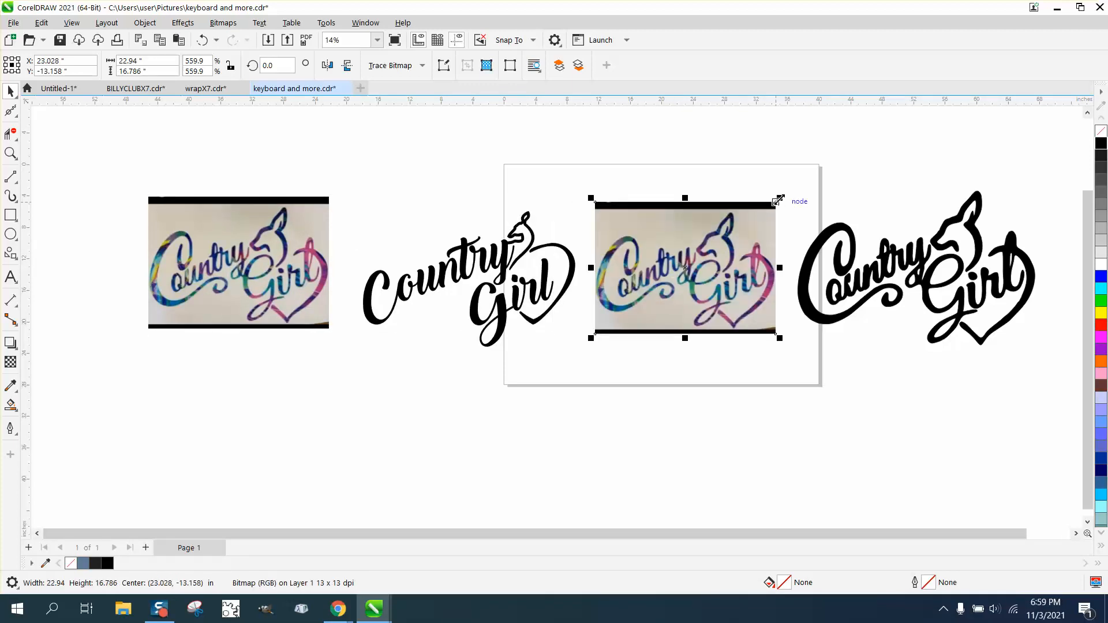
pyautogui.moveTo(780, 198); pyautogui.dragTo(623, 233)
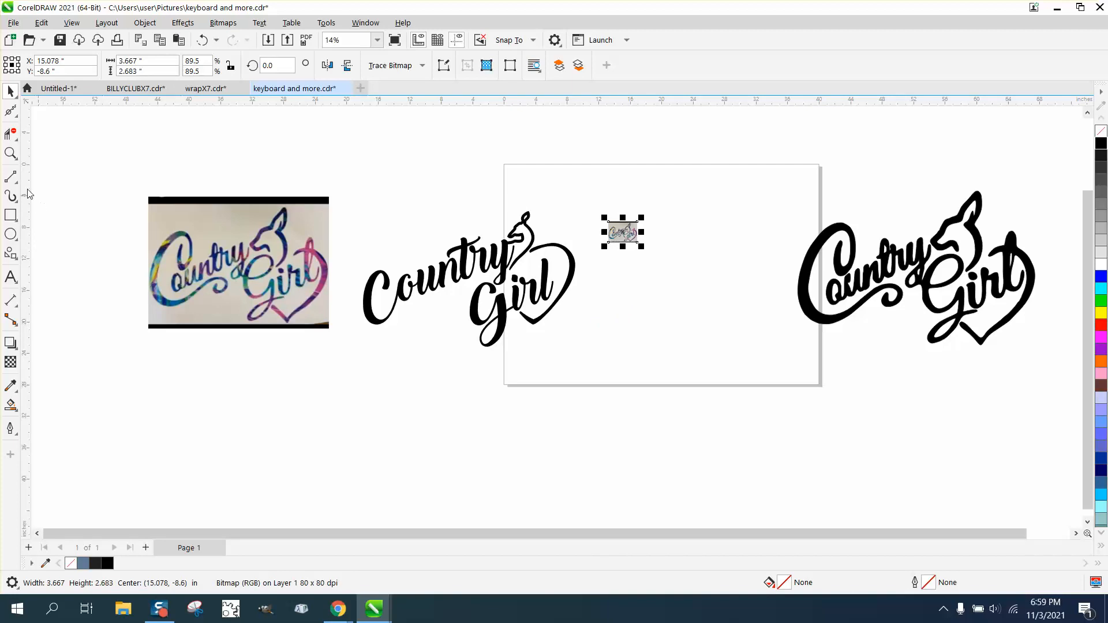
# Convert the small colour photo to an 8-bit grayscale bitmap at 300 dpi with anti-aliasing and transparent background
pyautogui.click(10, 153)
pyautogui.moveTo(589, 197); pyautogui.dragTo(712, 283)
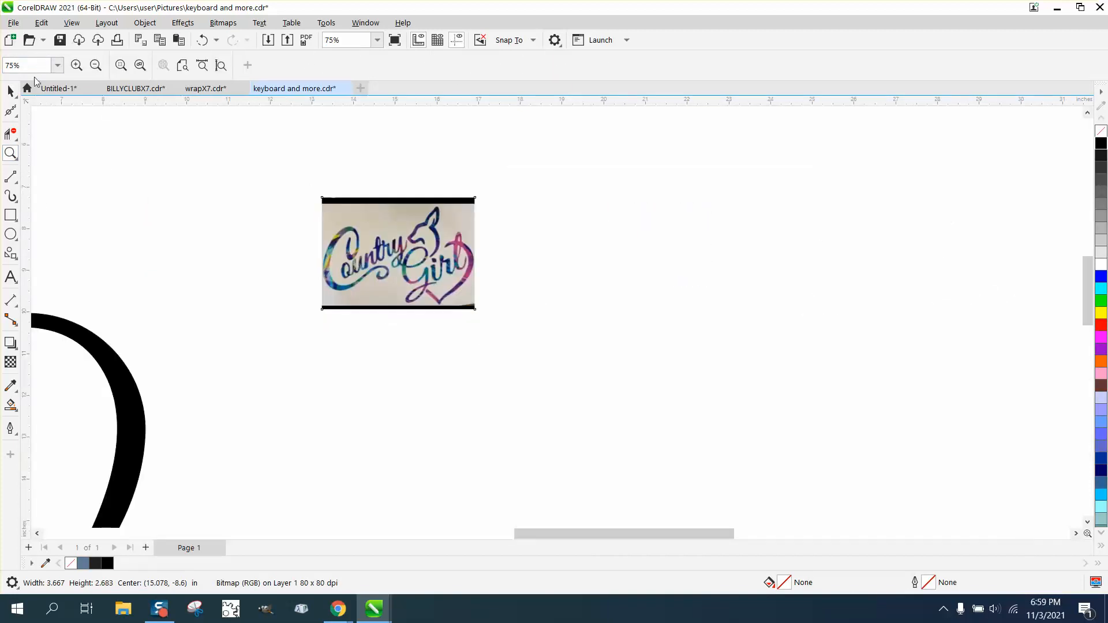
pyautogui.click(411, 238)
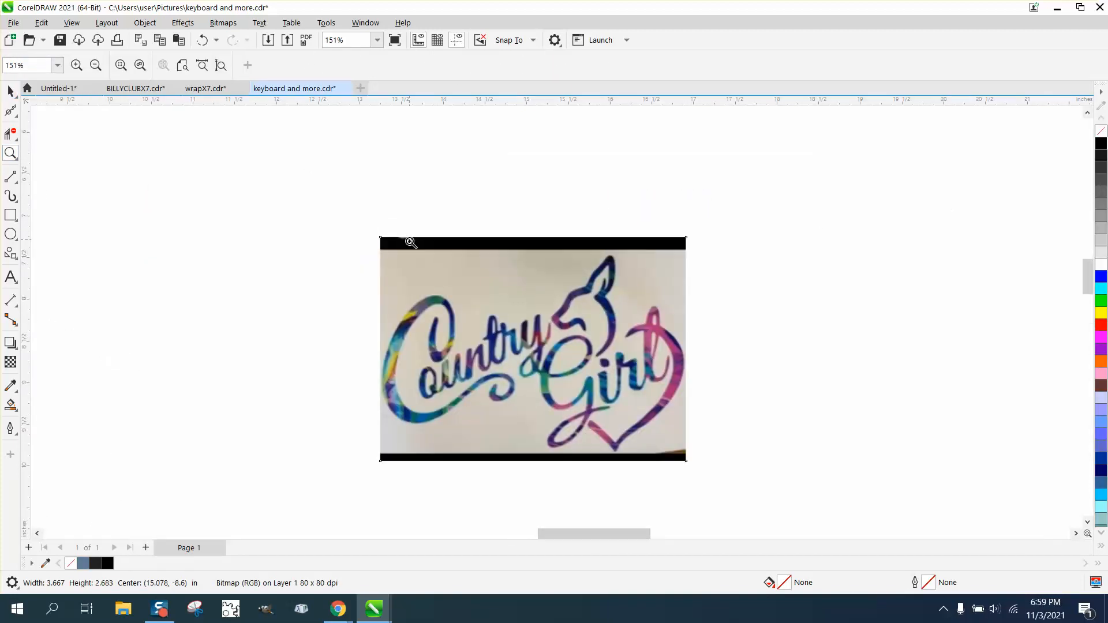
pyautogui.scroll(-1, 411, 242)
pyautogui.press('space')
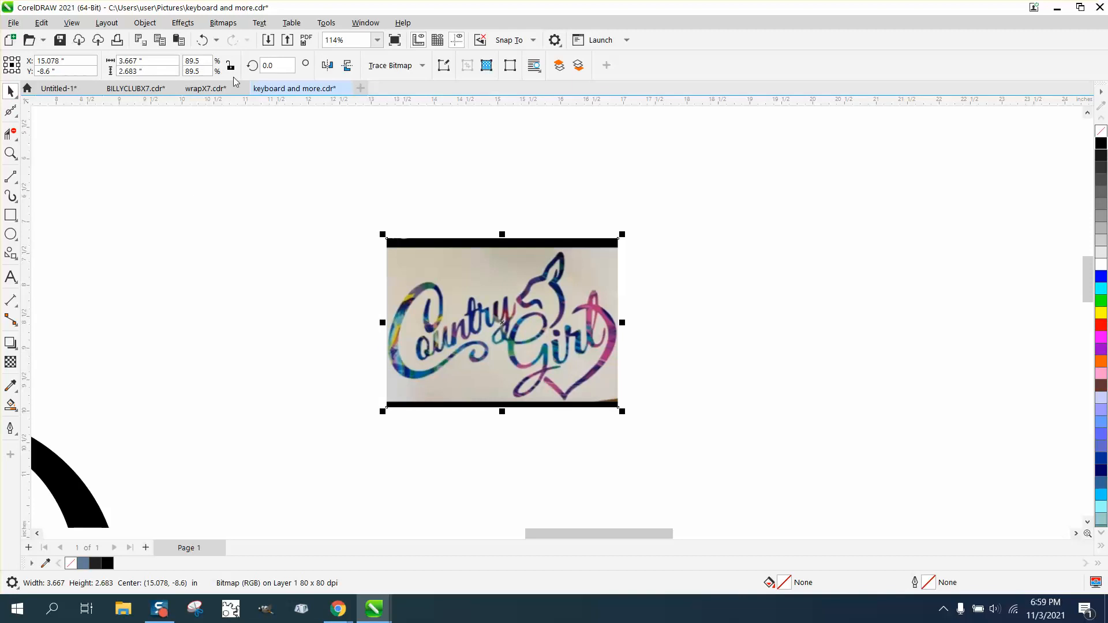
pyautogui.click(231, 24)
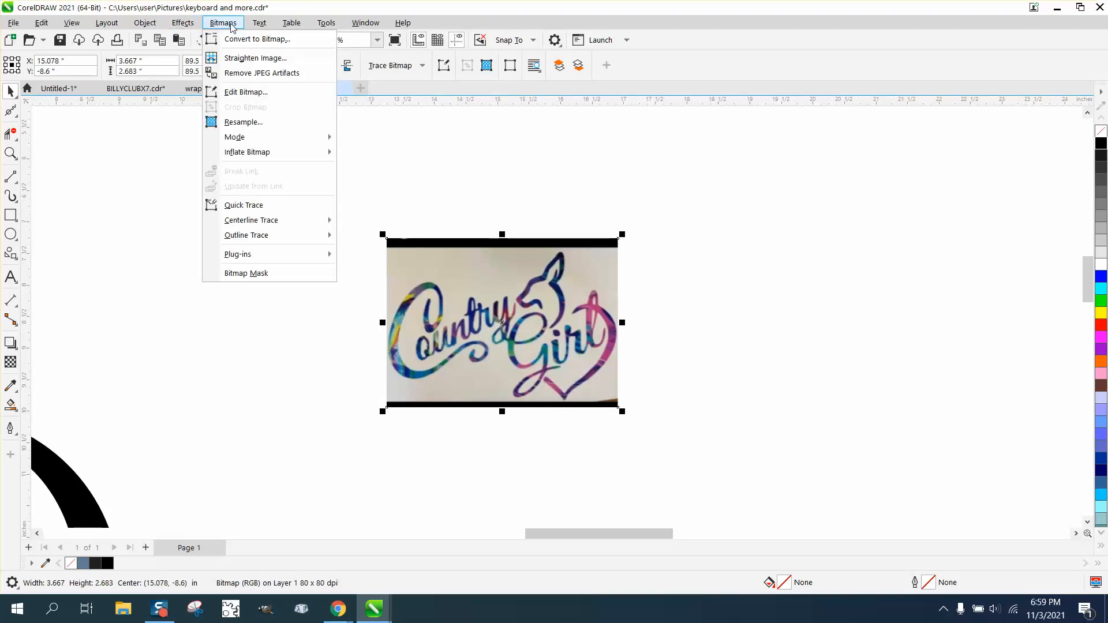
pyautogui.click(234, 42)
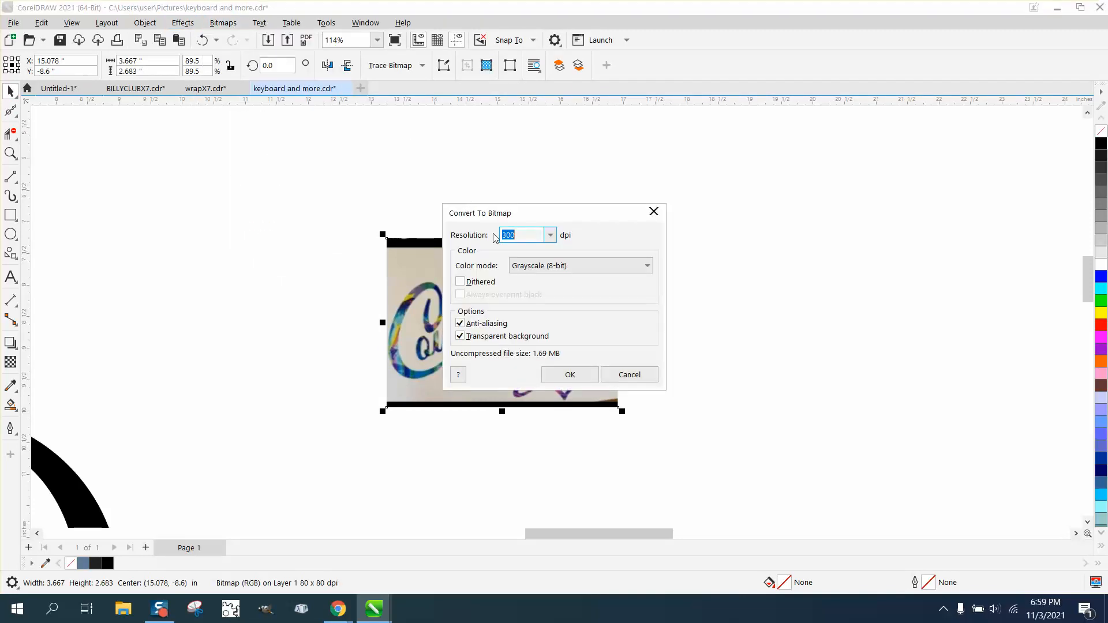
pyautogui.click(567, 375)
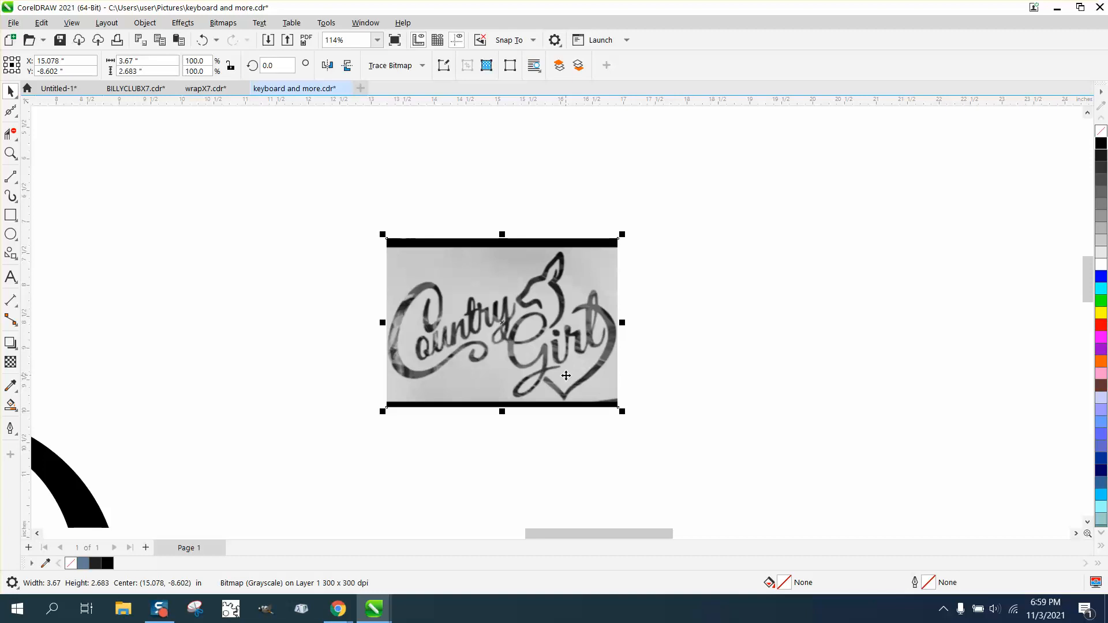
# Check the Resample resolution of the small grayscale bitmap and of the large colour photo
pyautogui.click(225, 23)
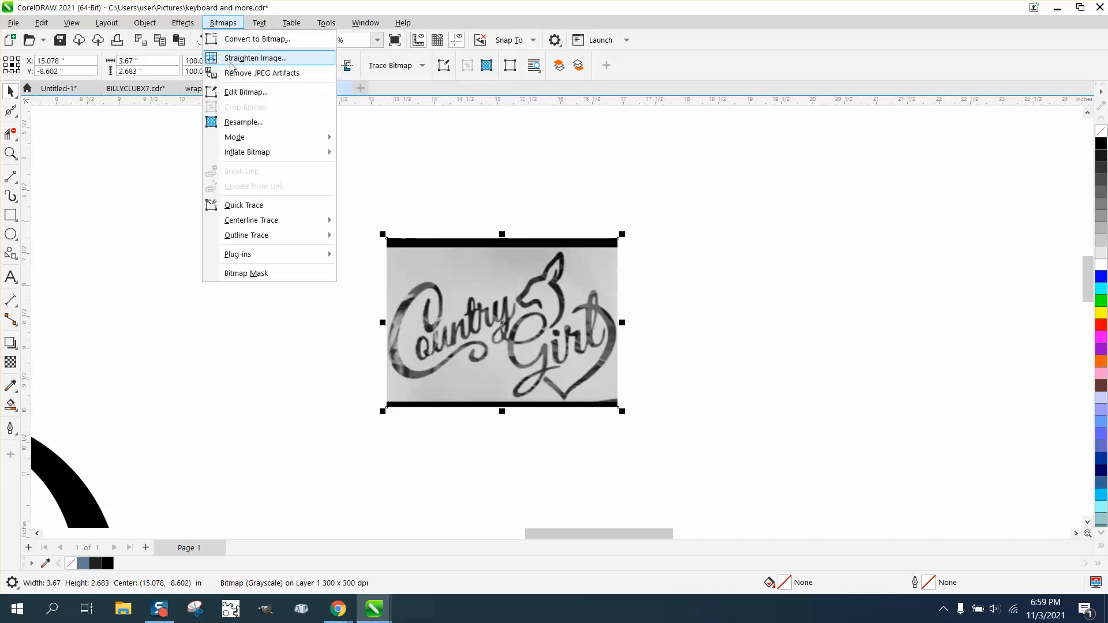
pyautogui.click(245, 123)
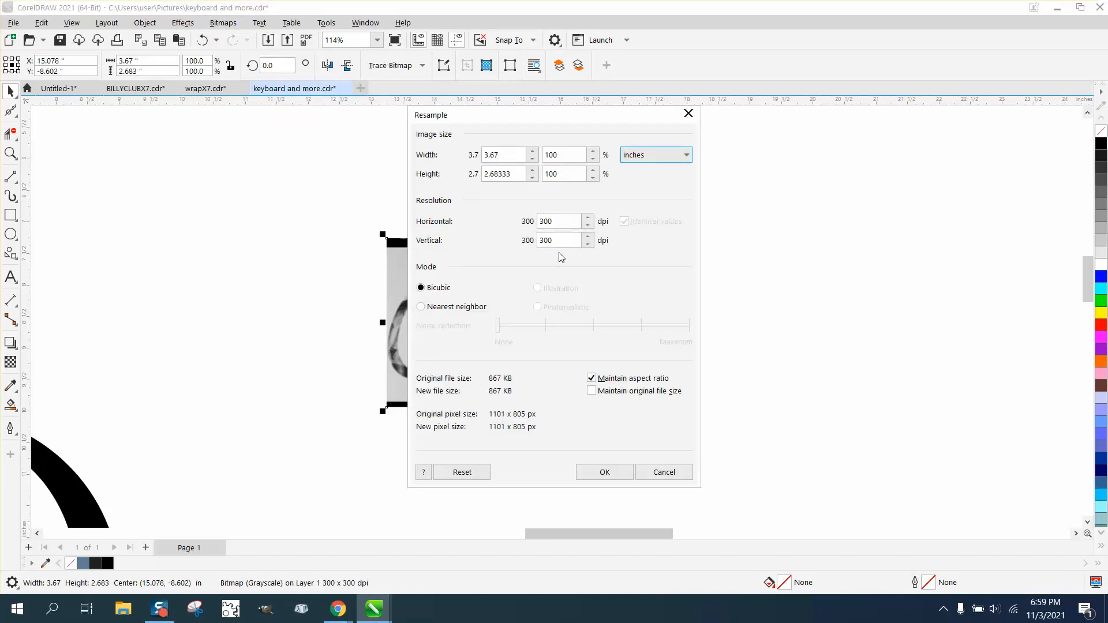
pyautogui.click(617, 471)
pyautogui.scroll(-5, 546, 271)
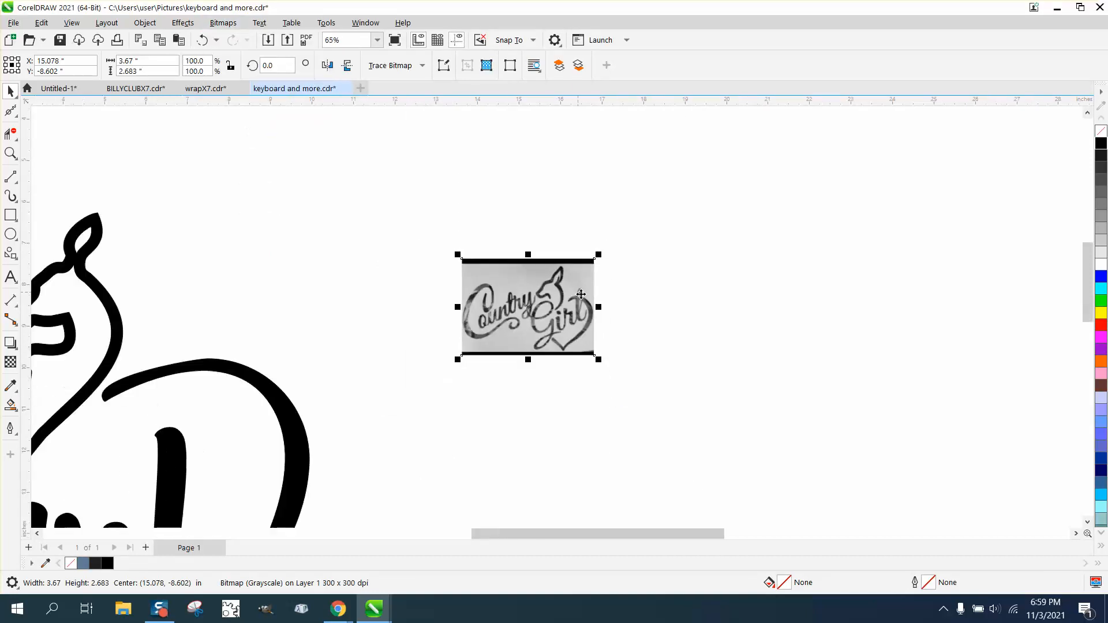
pyautogui.click(245, 301)
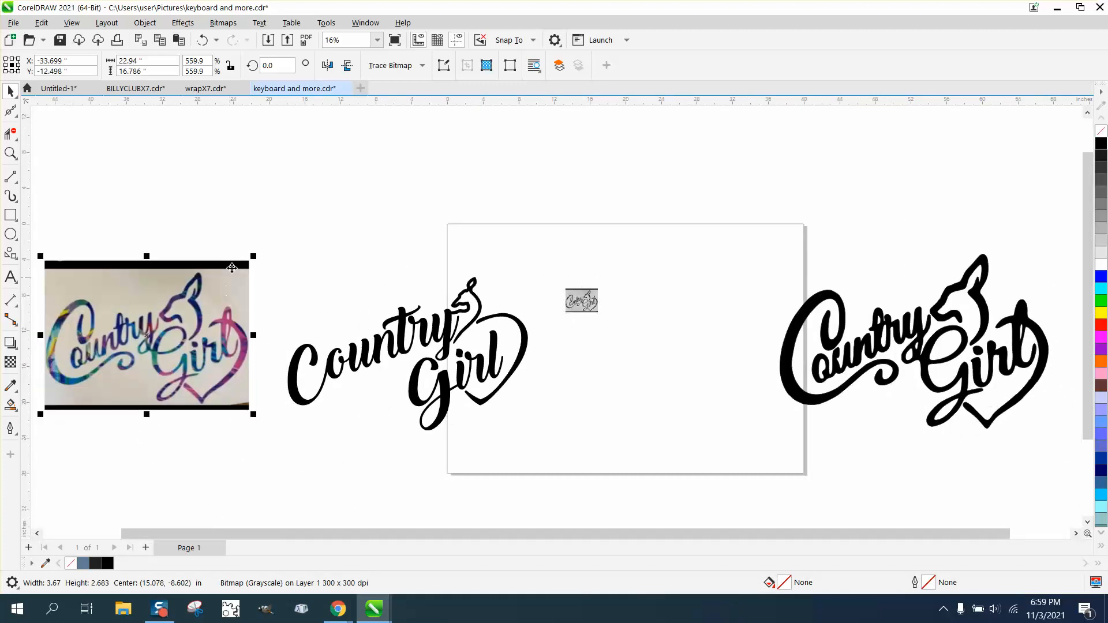
pyautogui.click(223, 24)
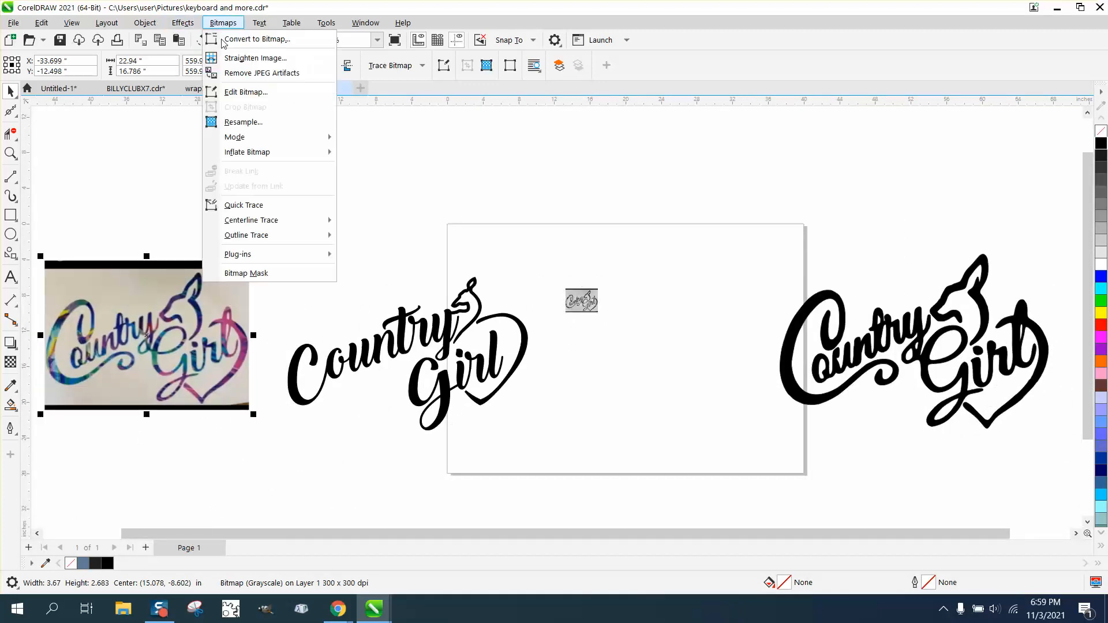
pyautogui.click(241, 124)
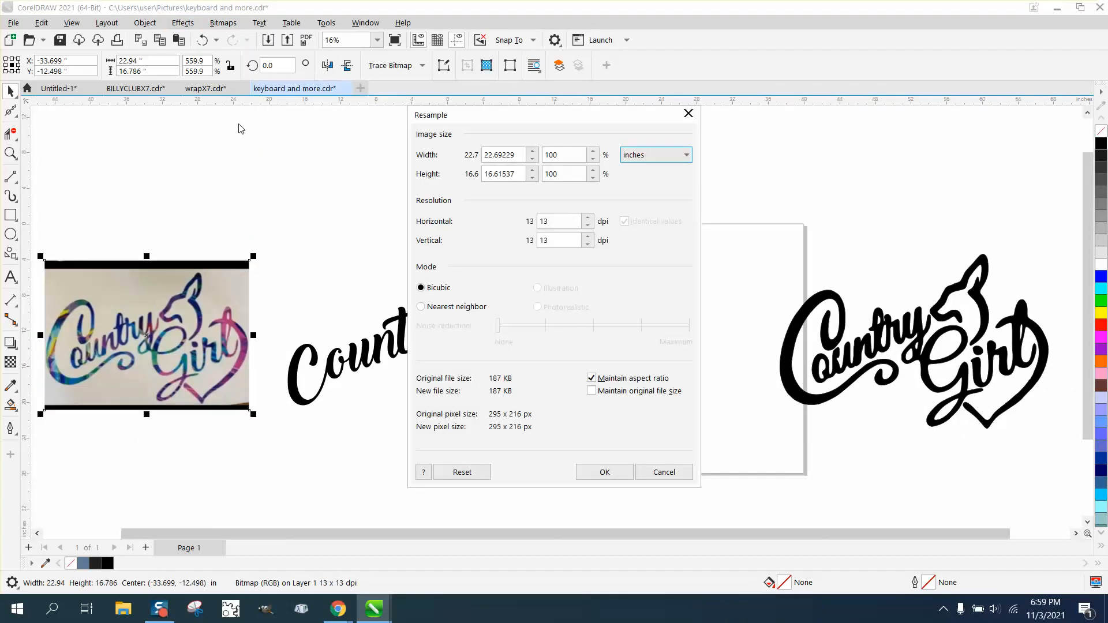
pyautogui.click(665, 472)
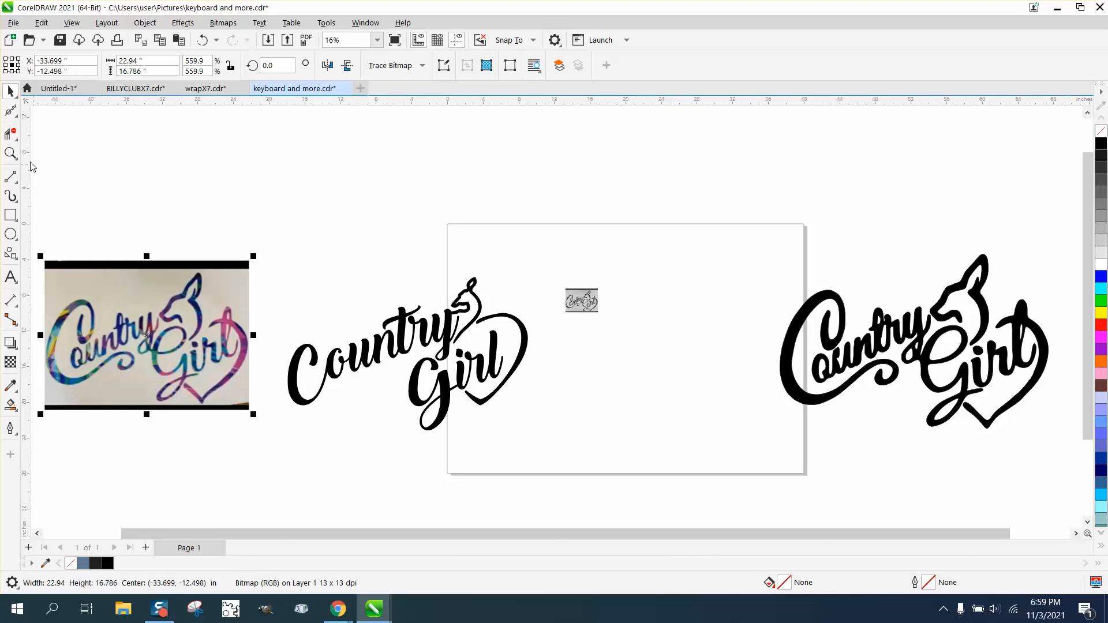
# Trace the small grayscale bitmap with an Outline Trace of image type Clipart, keeping the original image
pyautogui.click(10, 153)
pyautogui.moveTo(561, 289); pyautogui.dragTo(643, 327)
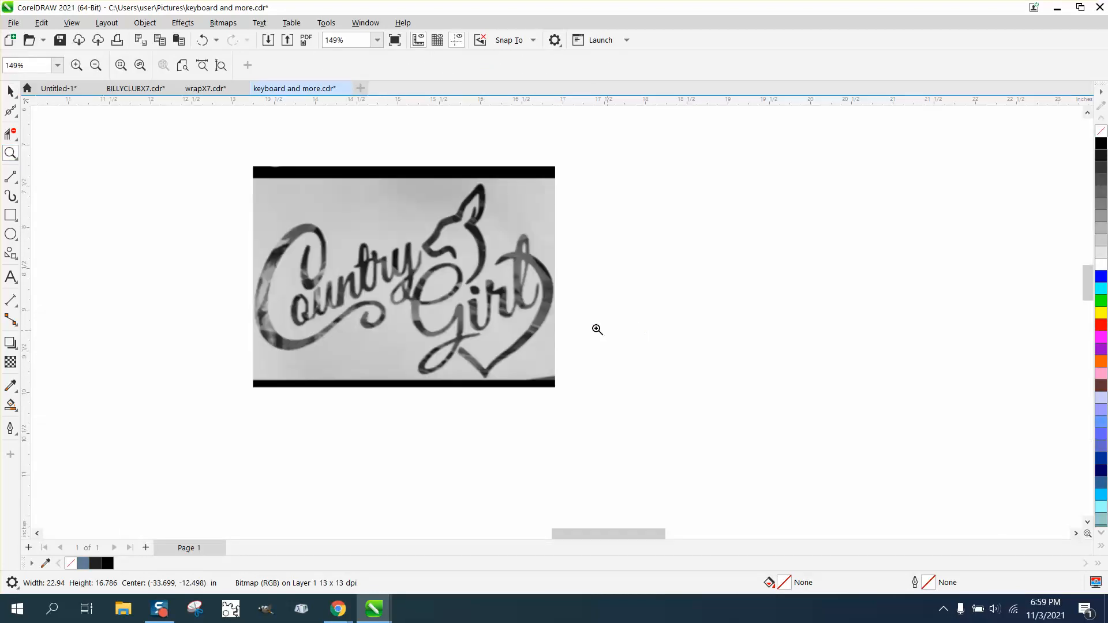
pyautogui.click(16, 93)
pyautogui.click(292, 182)
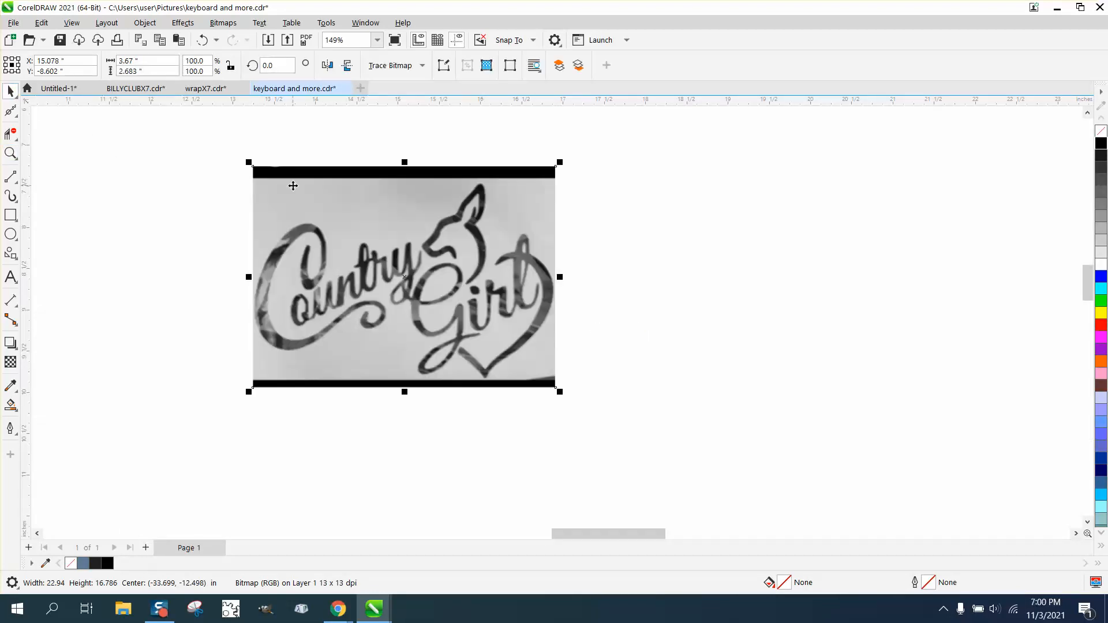
pyautogui.click(418, 69)
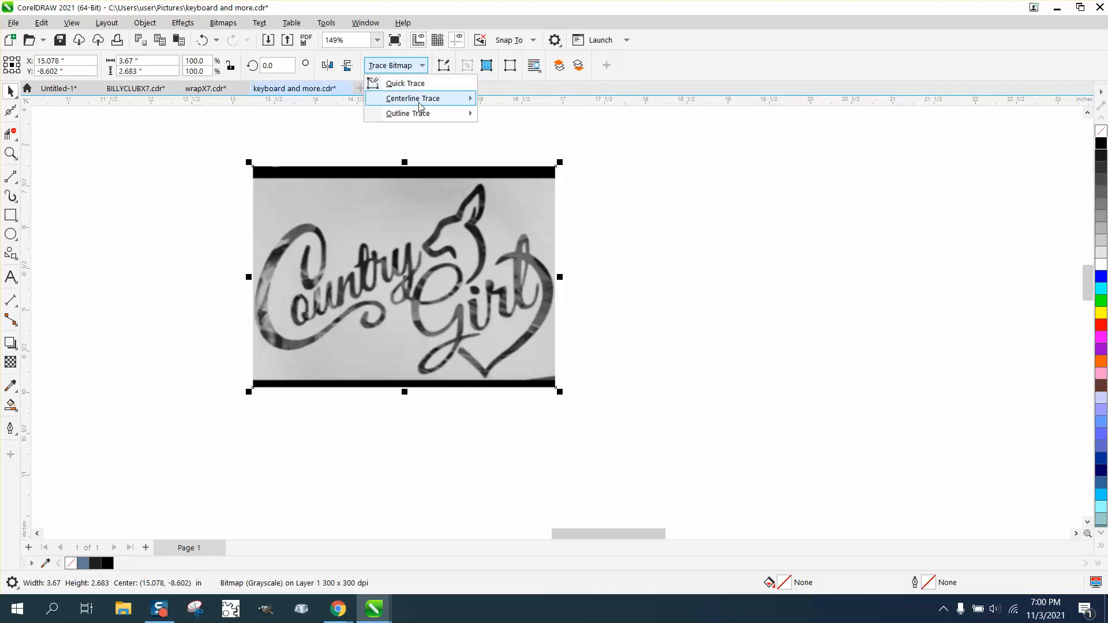
pyautogui.moveTo(410, 113)
pyautogui.click(503, 160)
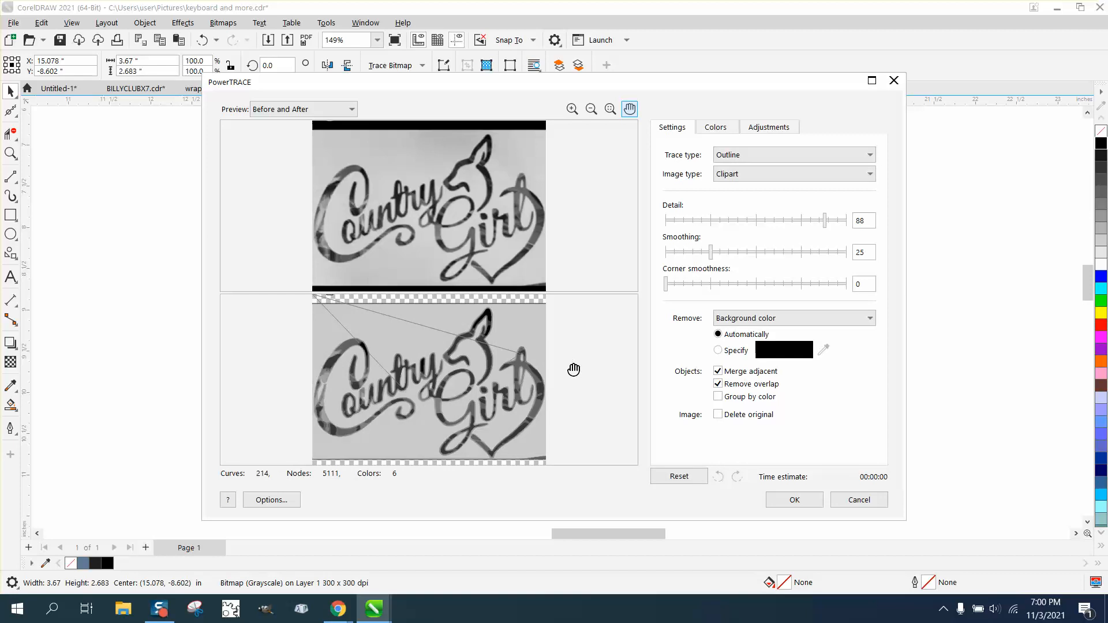
pyautogui.click(794, 500)
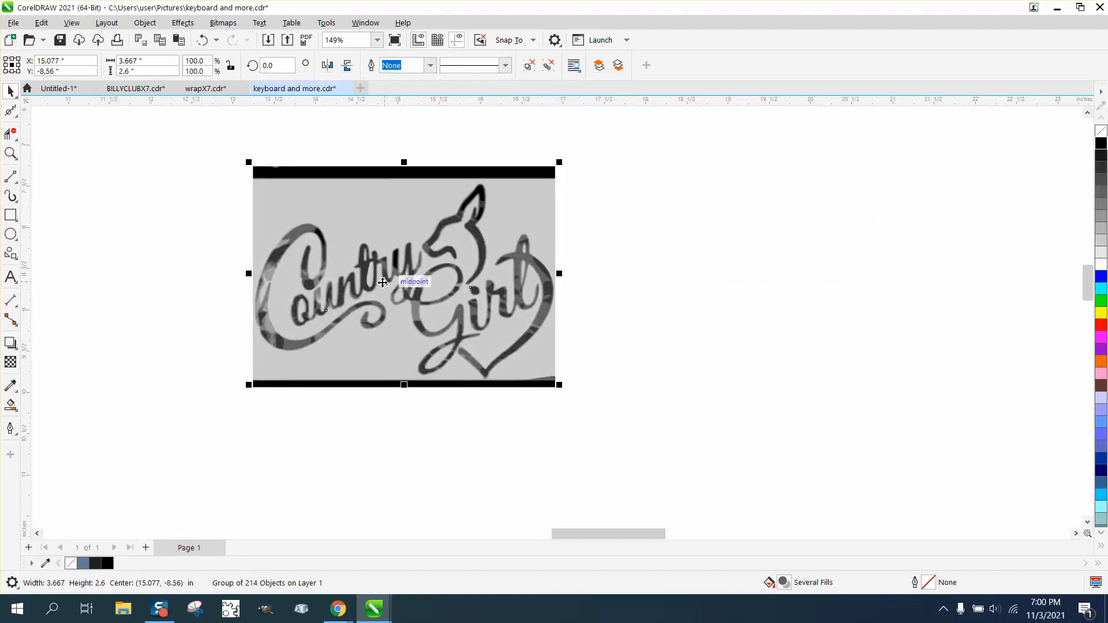
# Move the traced group off the grayscale bitmap to the empty space on its right
pyautogui.moveTo(404, 286); pyautogui.dragTo(750, 294)
pyautogui.click(636, 147)
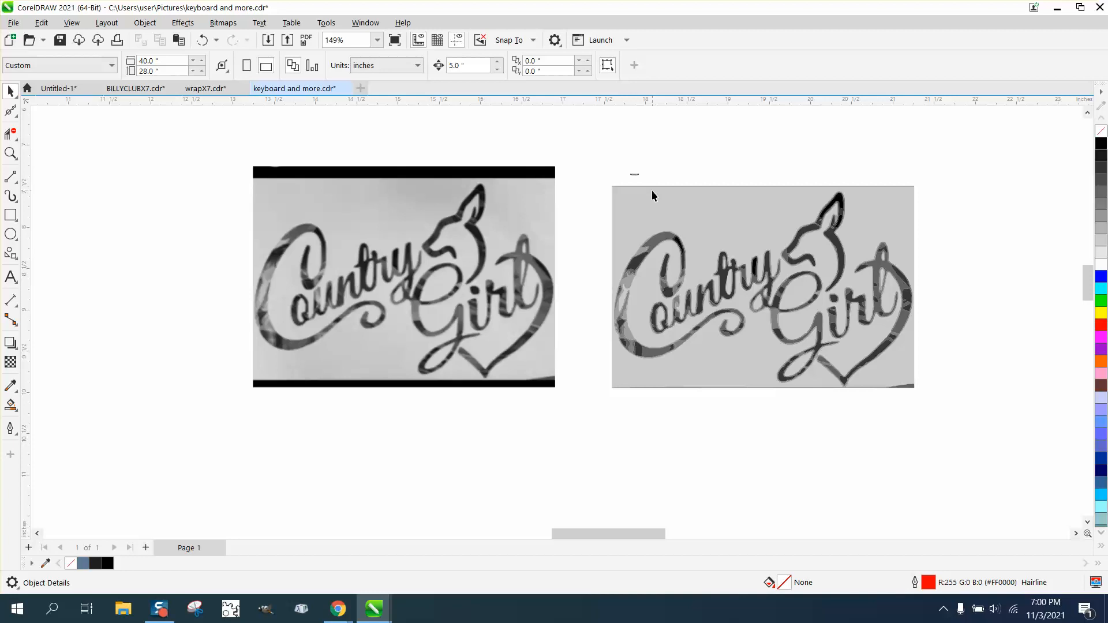
pyautogui.click(652, 191)
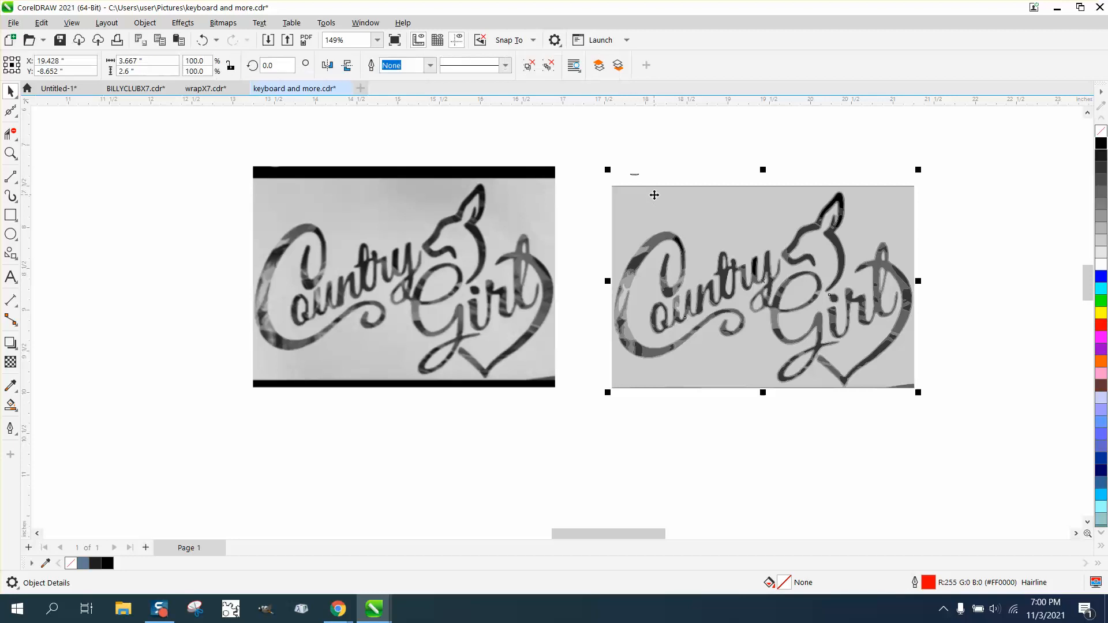
pyautogui.click(145, 22)
pyautogui.moveTo(305, 252)
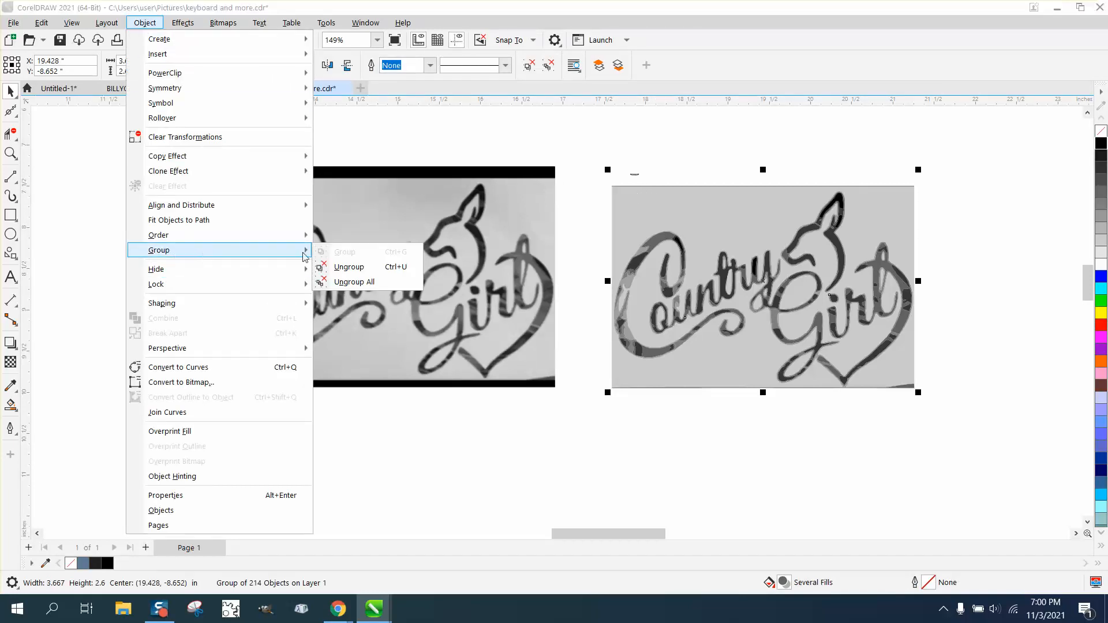
pyautogui.click(353, 285)
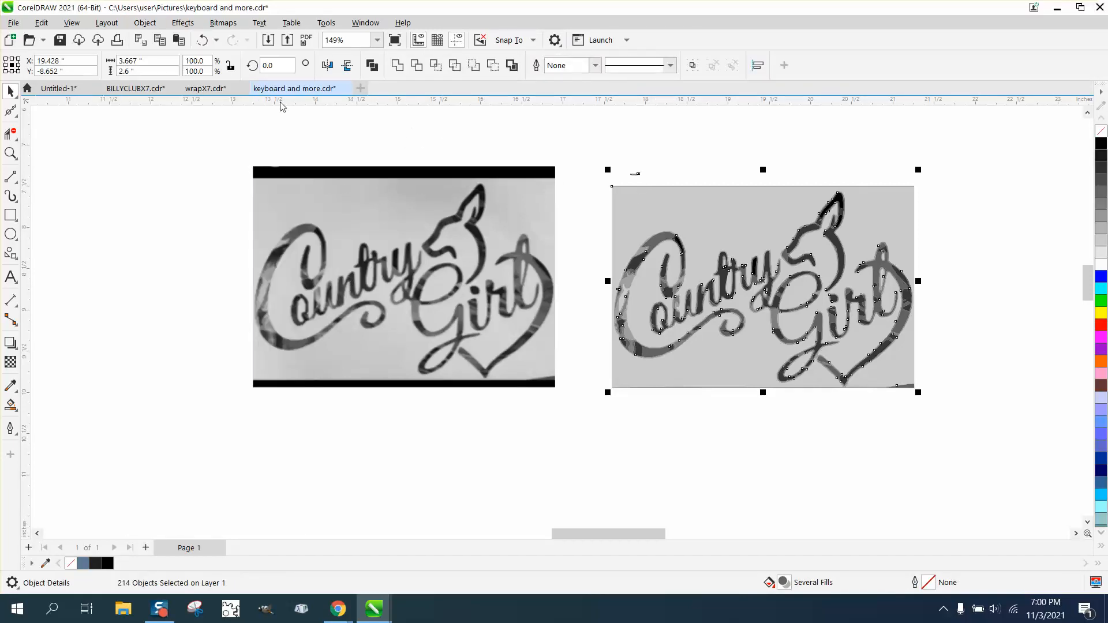
pyautogui.click(202, 40)
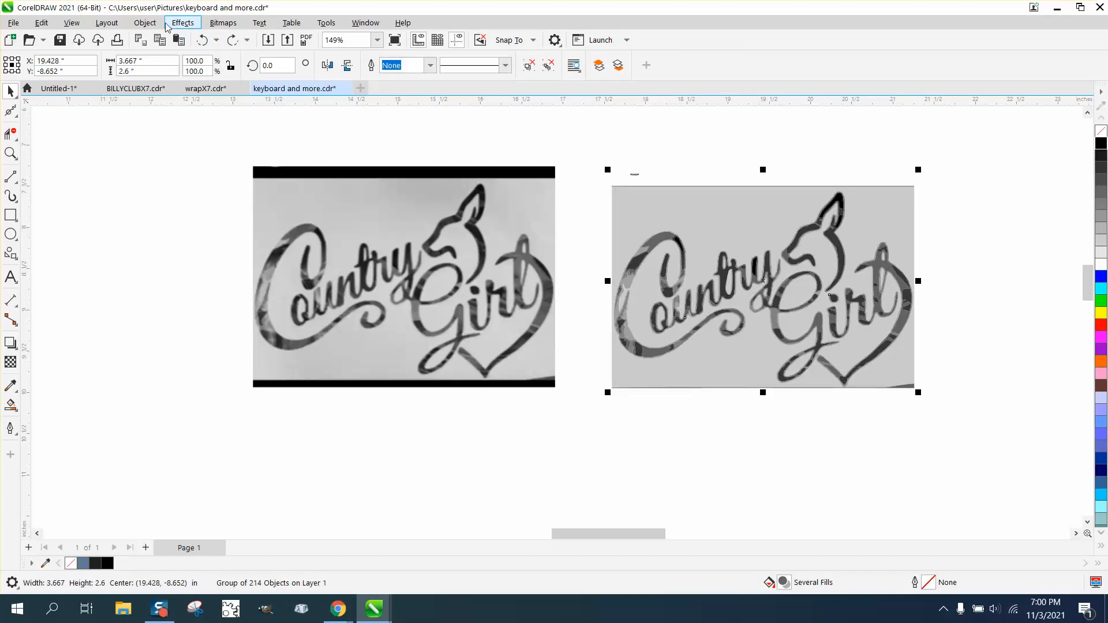
# Ungroup the traced Country Girl artwork and clear the selection
pyautogui.click(147, 23)
pyautogui.moveTo(176, 253)
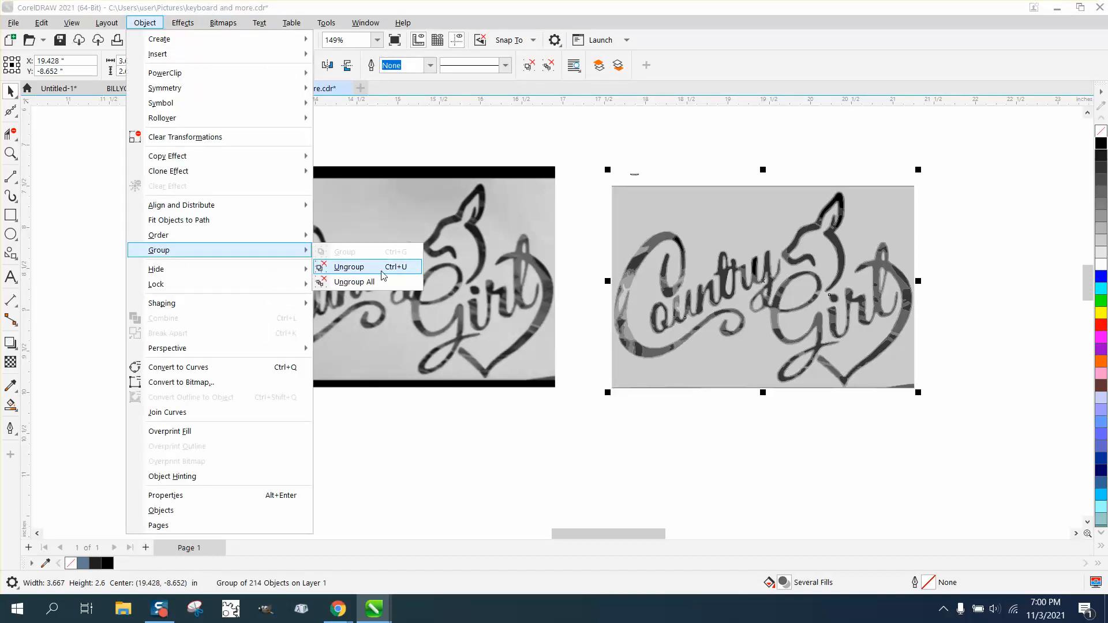
pyautogui.click(353, 267)
pyautogui.click(620, 173)
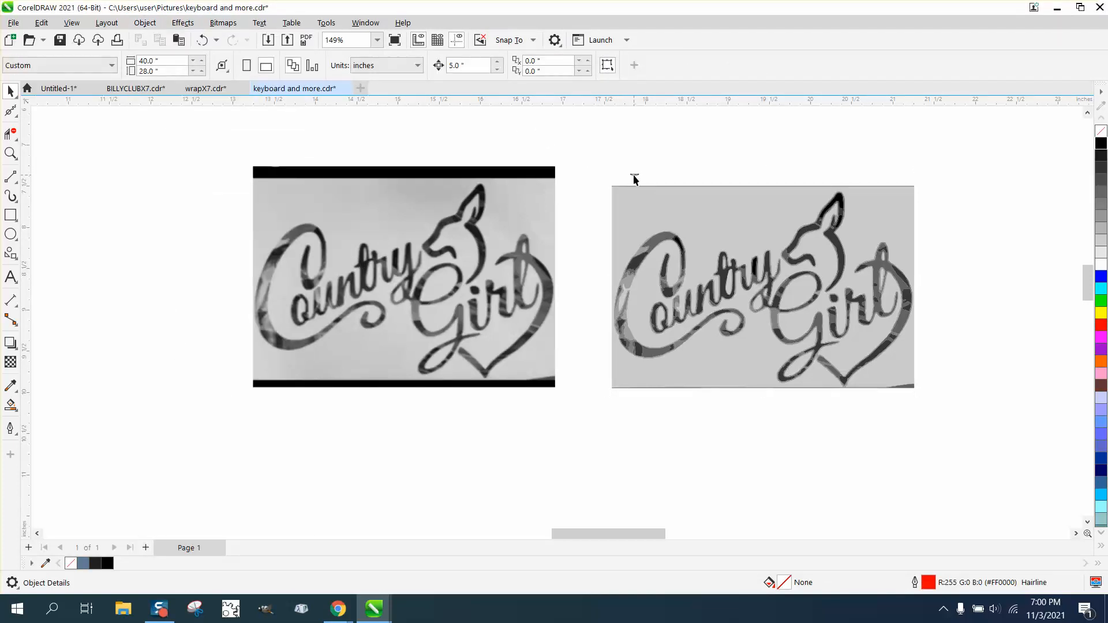
# Delete the light gray background shape behind the traced lettering
pyautogui.click(634, 175)
pyautogui.press('Escape')
pyautogui.click(909, 383)
pyautogui.click(910, 386)
pyautogui.click(910, 385)
pyautogui.press('Delete')
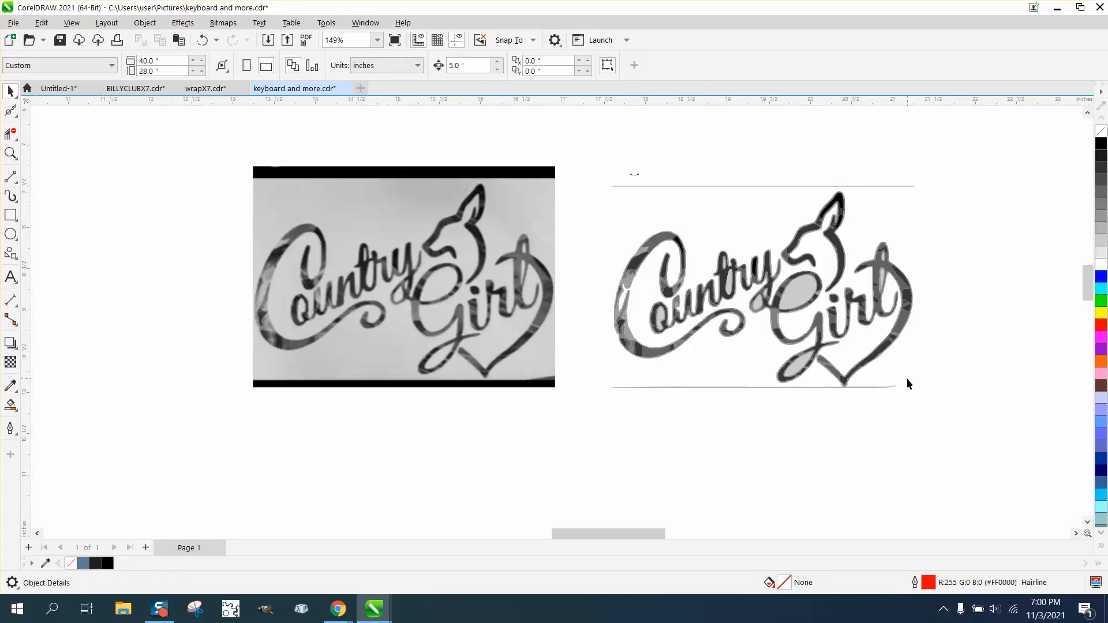
# Delete the small stray fragment and the thin border lines above and below the traced lettering
pyautogui.click(634, 175)
pyautogui.press('Delete')
pyautogui.click(629, 186)
pyautogui.press('Delete')
pyautogui.click(675, 387)
pyautogui.press('Delete')
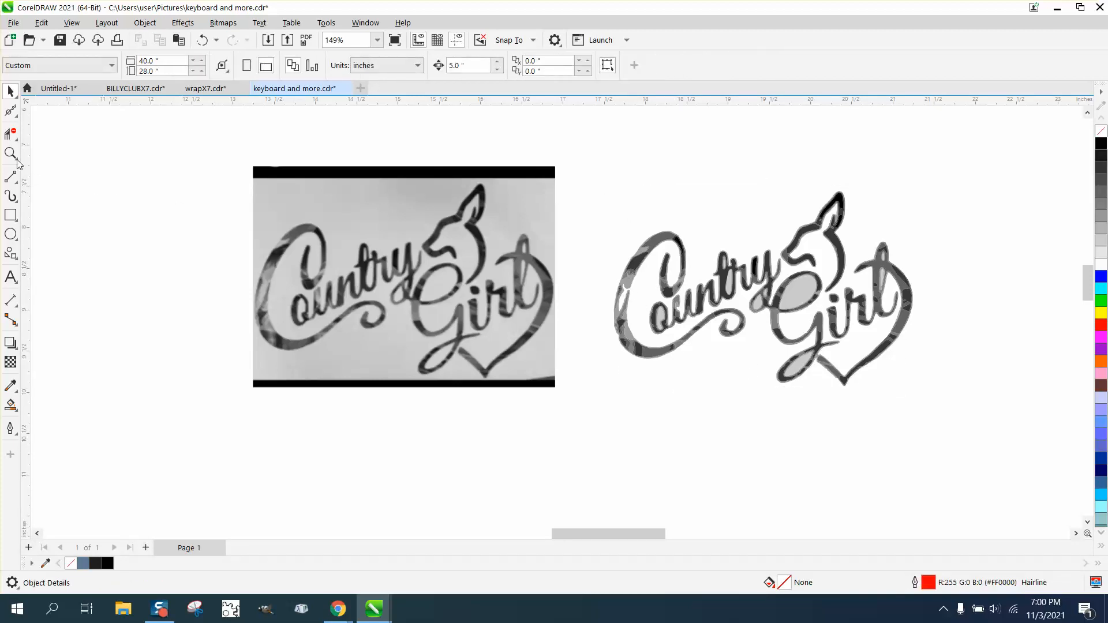
# Delete the light gray shape filling the inside of the letter o in the traced word Country
pyautogui.click(632, 198)
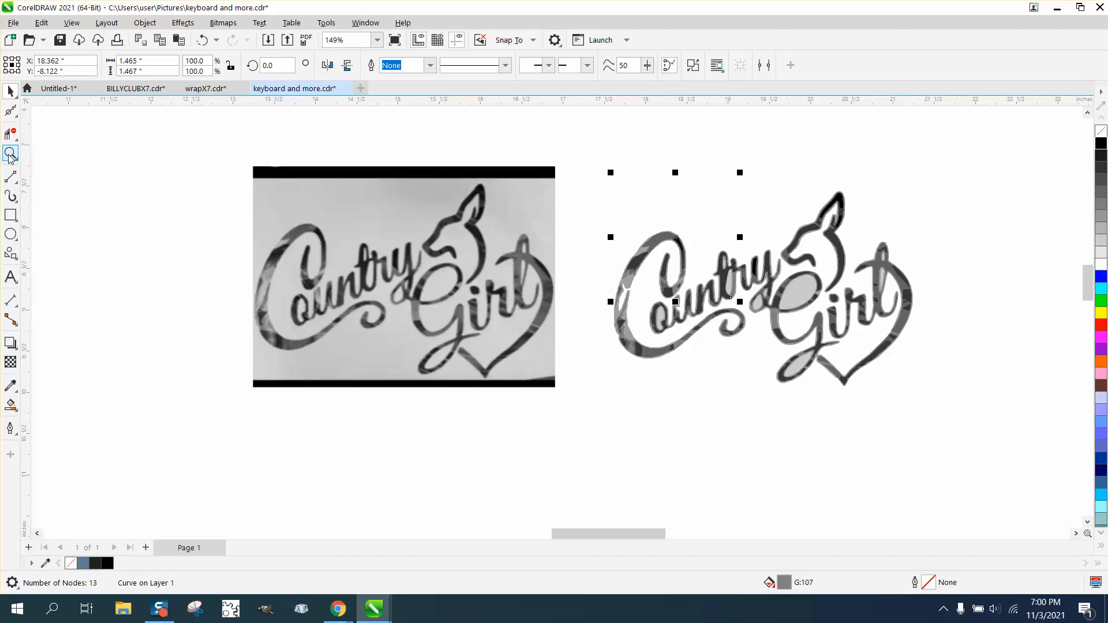
pyautogui.click(9, 153)
pyautogui.moveTo(644, 225); pyautogui.dragTo(924, 393)
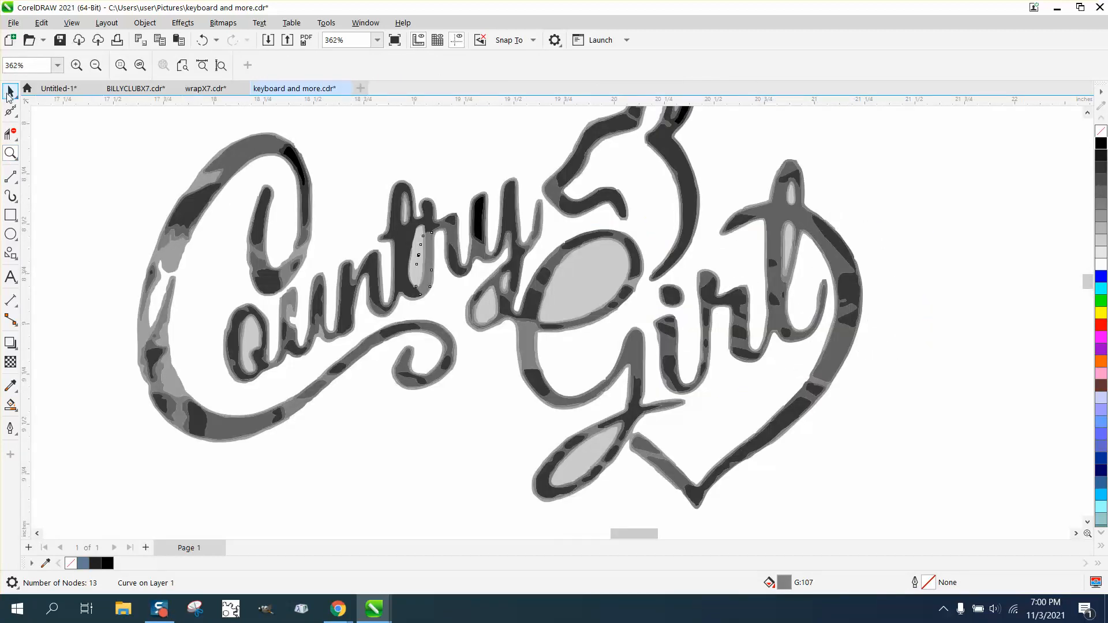
pyautogui.click(8, 94)
pyautogui.click(33, 114)
pyautogui.click(253, 328)
pyautogui.press('Delete')
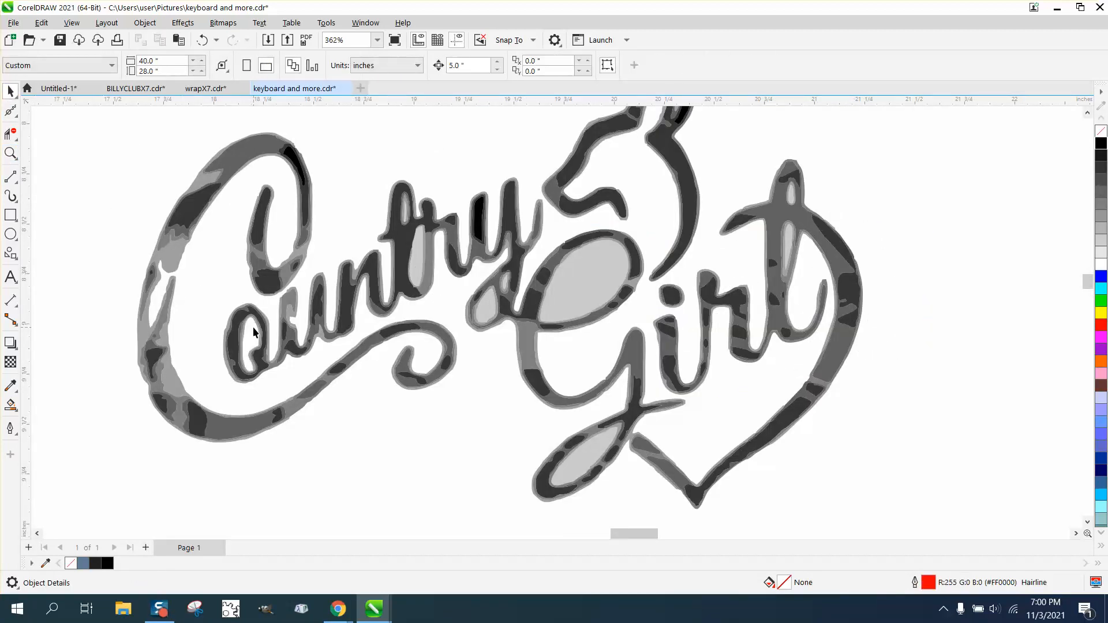
# Delete the remaining gray shapes filling the inside of the letter o in Country
pyautogui.click(258, 330)
pyautogui.press('Delete')
pyautogui.click(256, 325)
pyautogui.press('Delete')
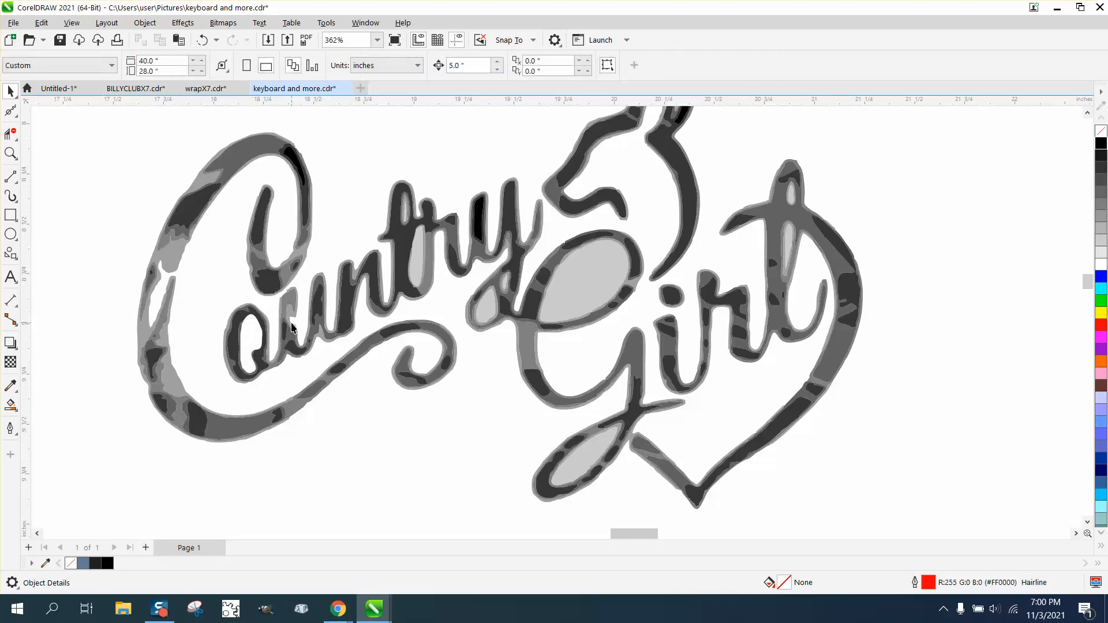
# Try deleting the light gray sliver from the letter t in Country, and undo back past that deletion
pyautogui.click(420, 265)
pyautogui.press('Delete')
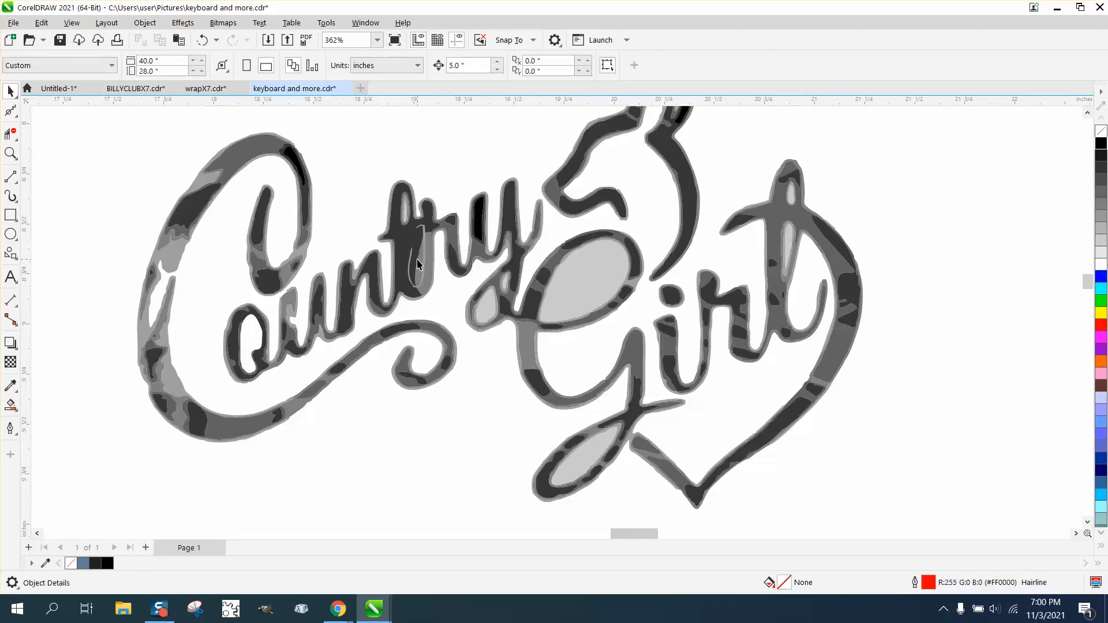
pyautogui.click(418, 265)
pyautogui.click(202, 40)
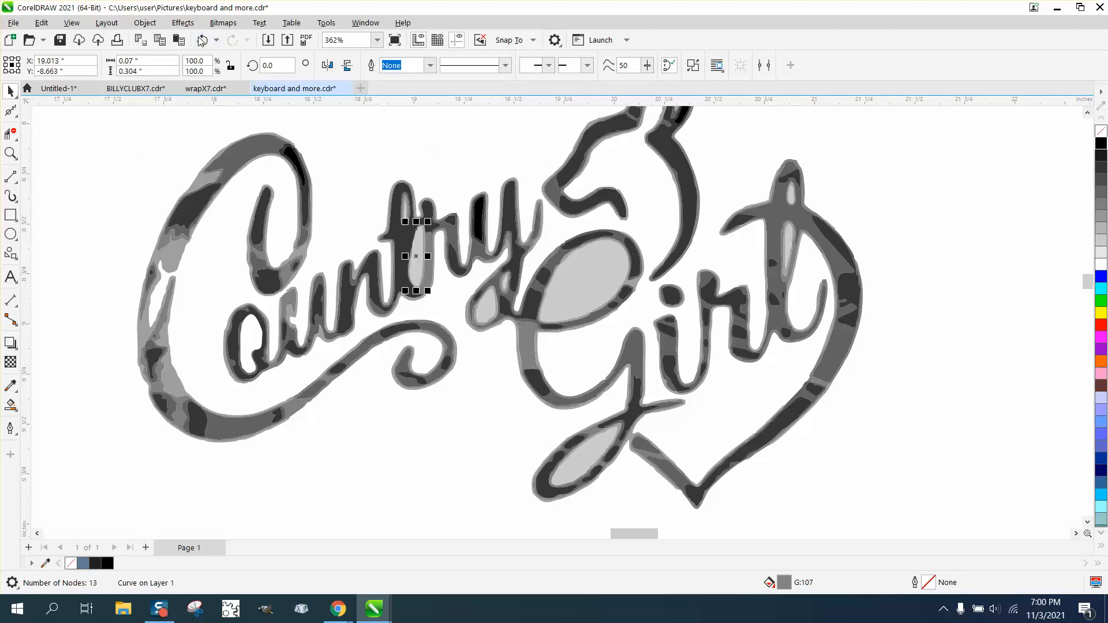
pyautogui.click(202, 39)
pyautogui.click(354, 225)
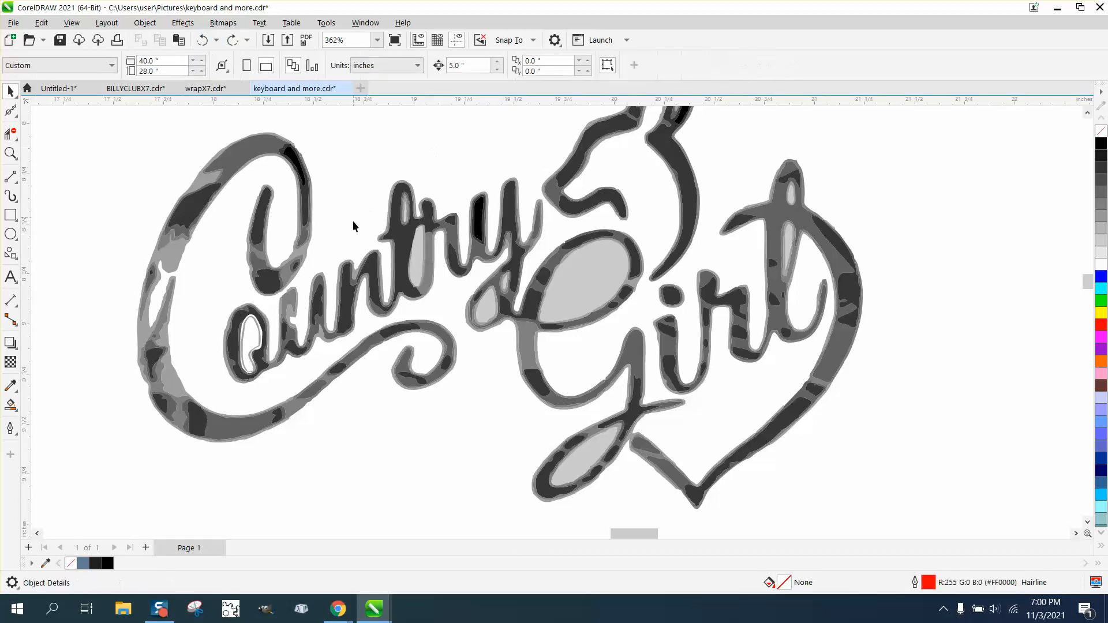
# Delete the thin gray outline piece inside the letter o in Country
pyautogui.click(255, 323)
pyautogui.press('Delete')
# Try to remove the light gray sliver and the mid-gray piece around it from the t in Country
pyautogui.click(420, 264)
pyautogui.press('Delete')
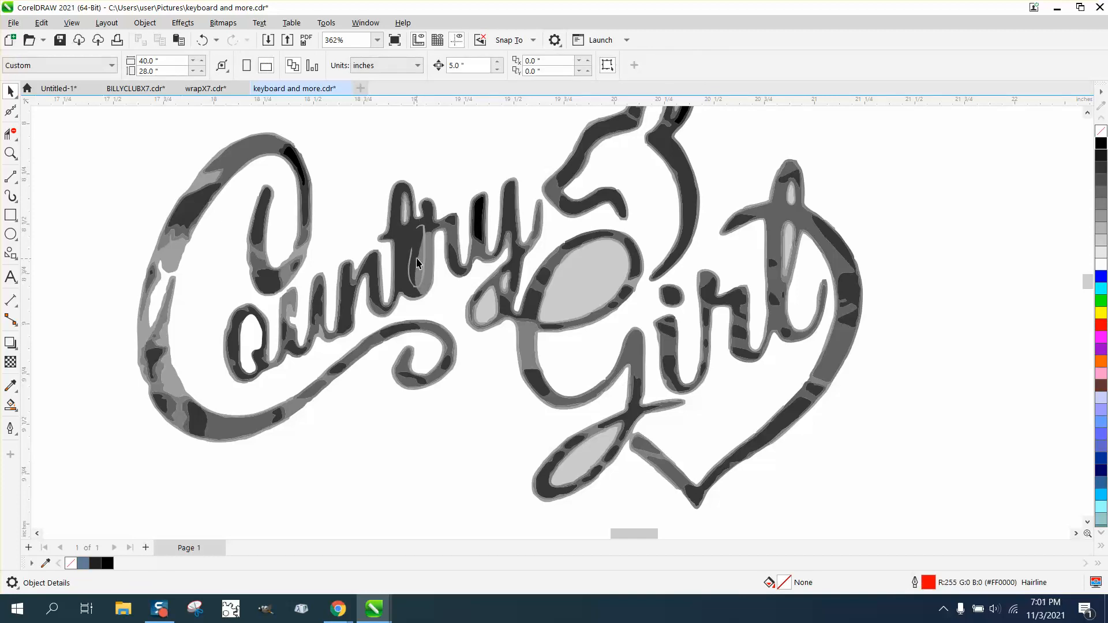
pyautogui.click(417, 257)
pyautogui.moveTo(416, 258); pyautogui.dragTo(140, 199)
pyautogui.press('Delete')
# Try deleting the dark shape forming the n and t of Country, and undo that deletion and the mid-gray piece's move
pyautogui.click(419, 261)
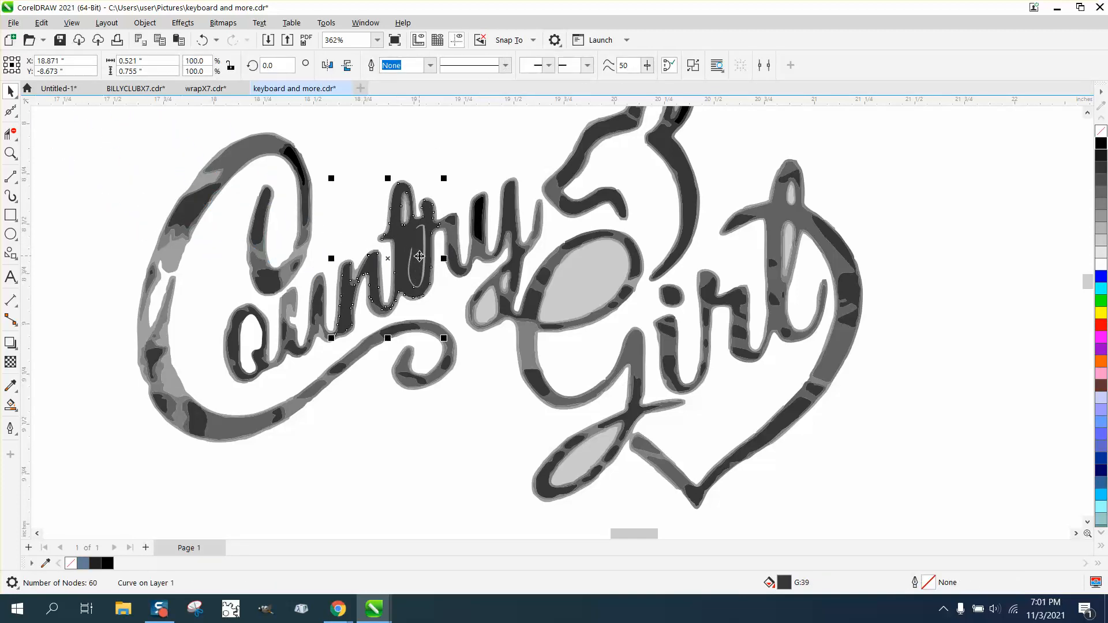
pyautogui.press('Delete')
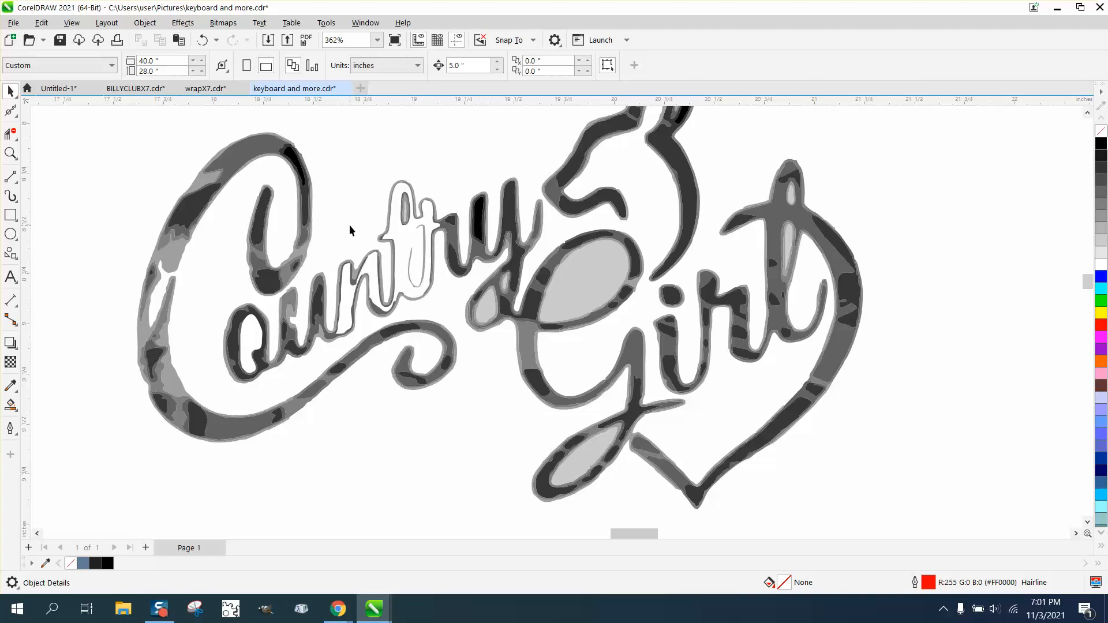
pyautogui.click(202, 39)
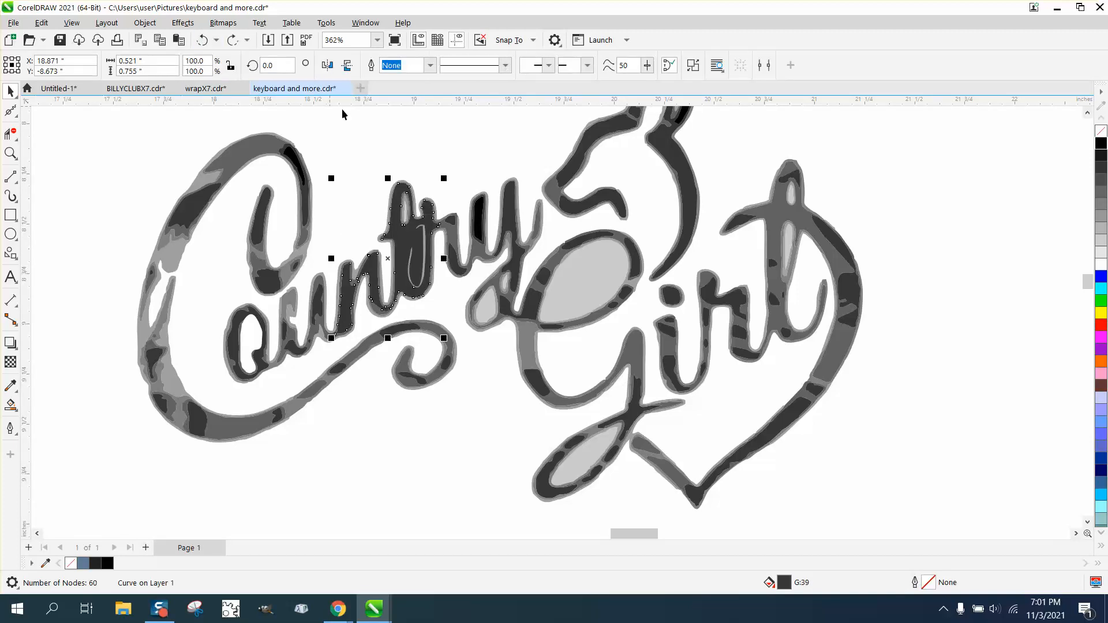
pyautogui.click(362, 125)
pyautogui.click(202, 39)
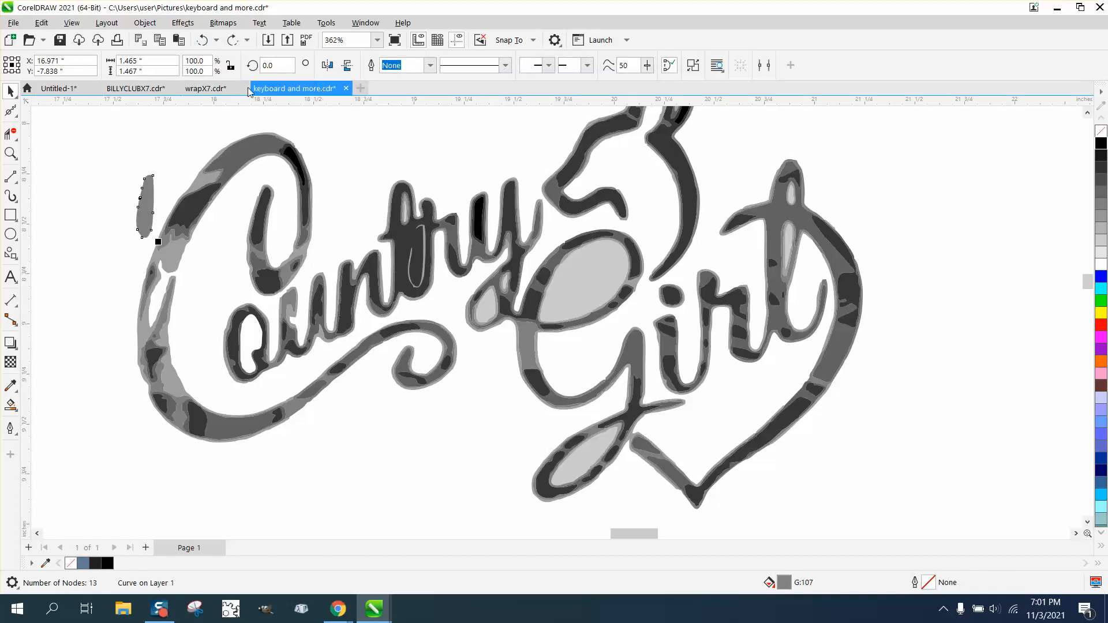
pyautogui.click(202, 39)
pyautogui.click(388, 149)
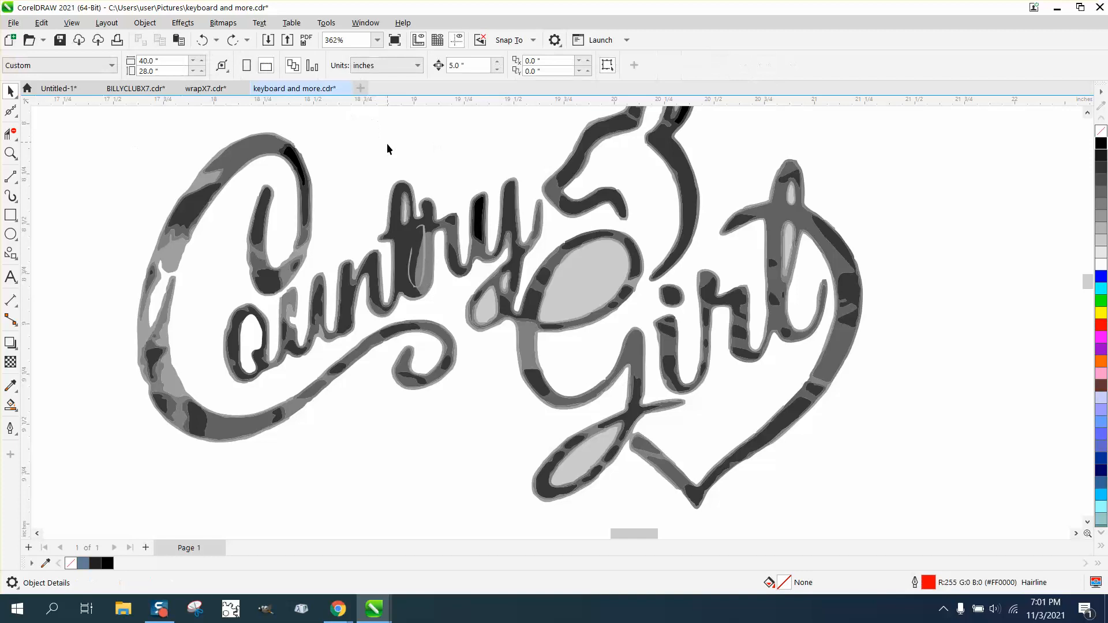
# Try removing the gray outline, mid-gray piece and light gray sliver from the t in Country, and undo these changes
pyautogui.click(423, 236)
pyautogui.click(426, 231)
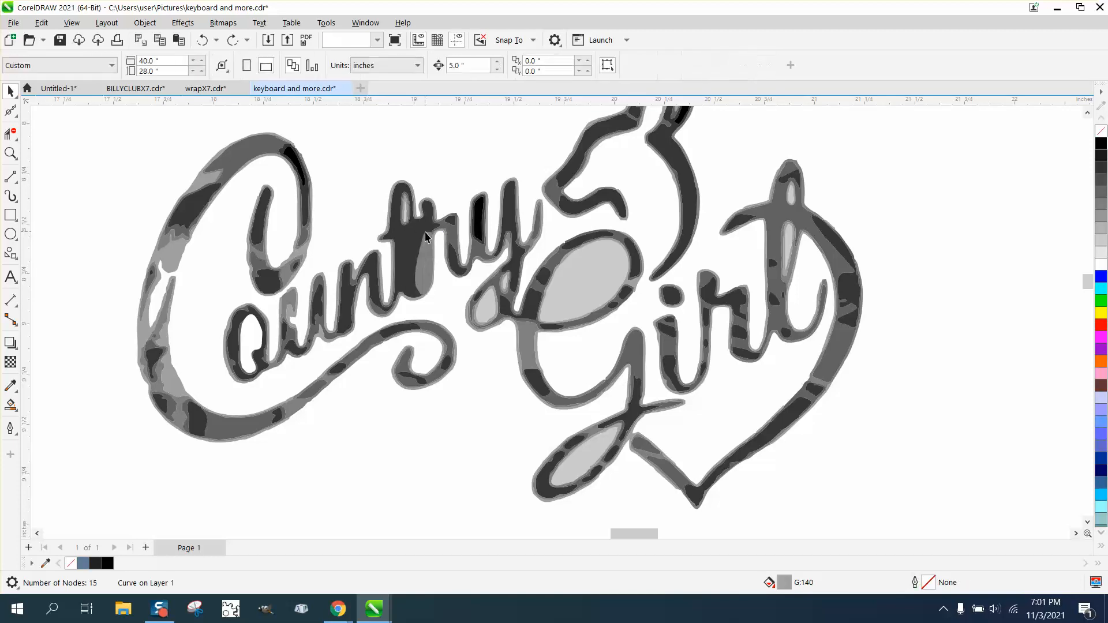
pyautogui.click(426, 252)
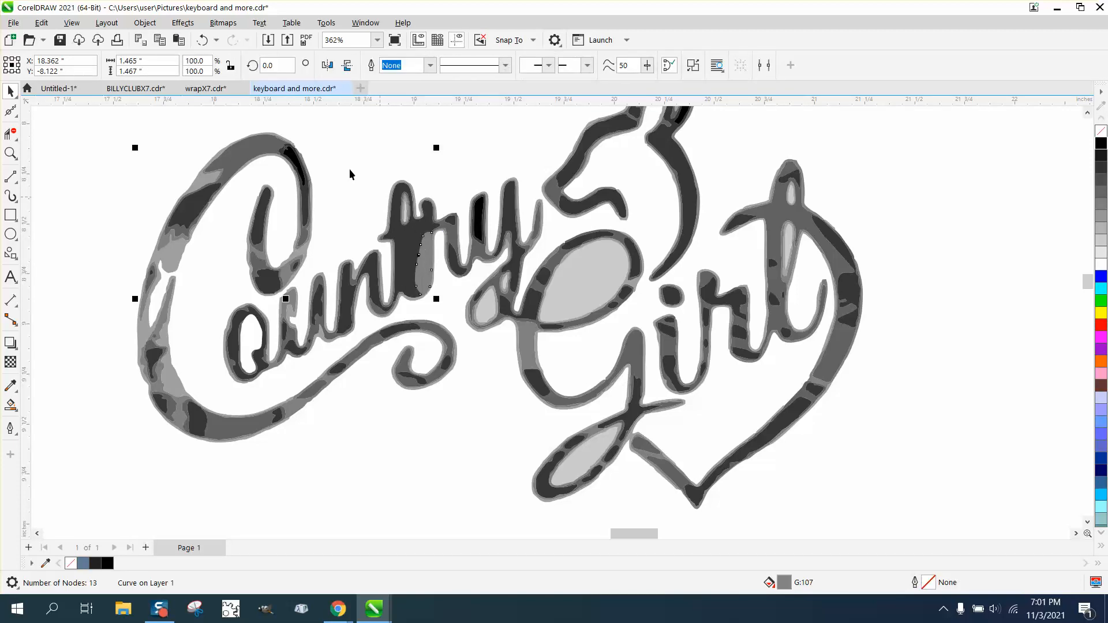
pyautogui.click(203, 40)
pyautogui.click(203, 39)
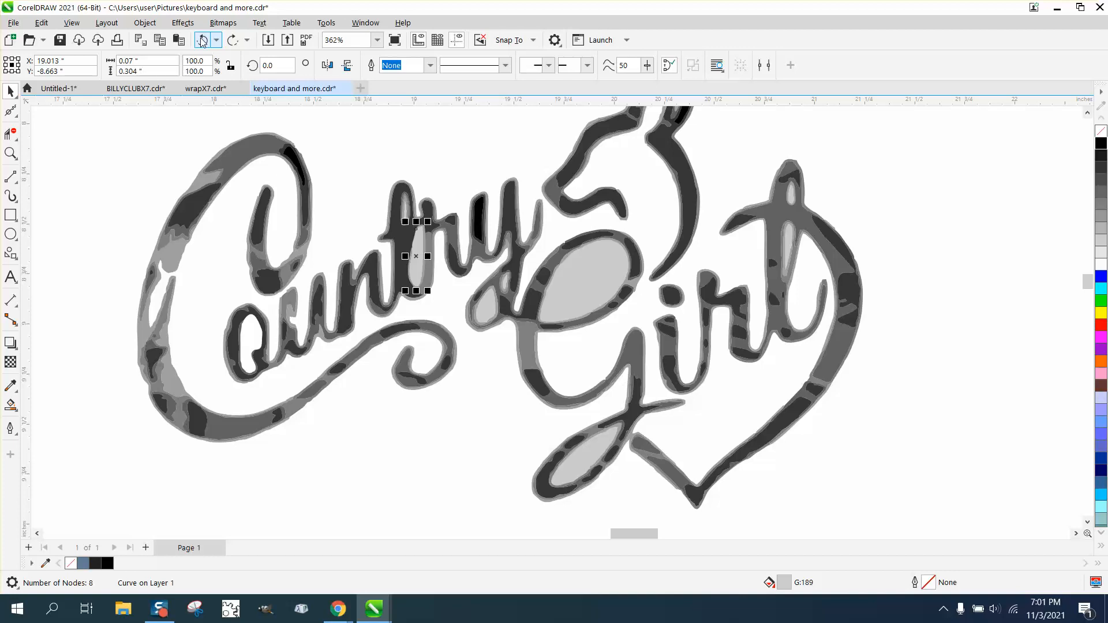
pyautogui.press('Escape')
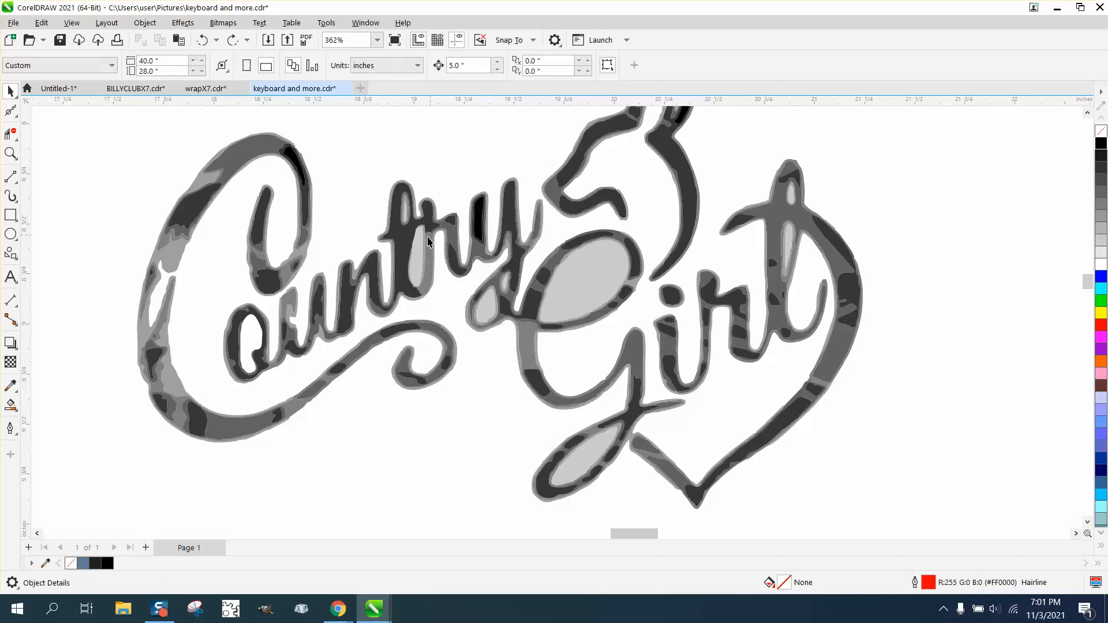
pyautogui.click(419, 251)
pyautogui.press('Delete')
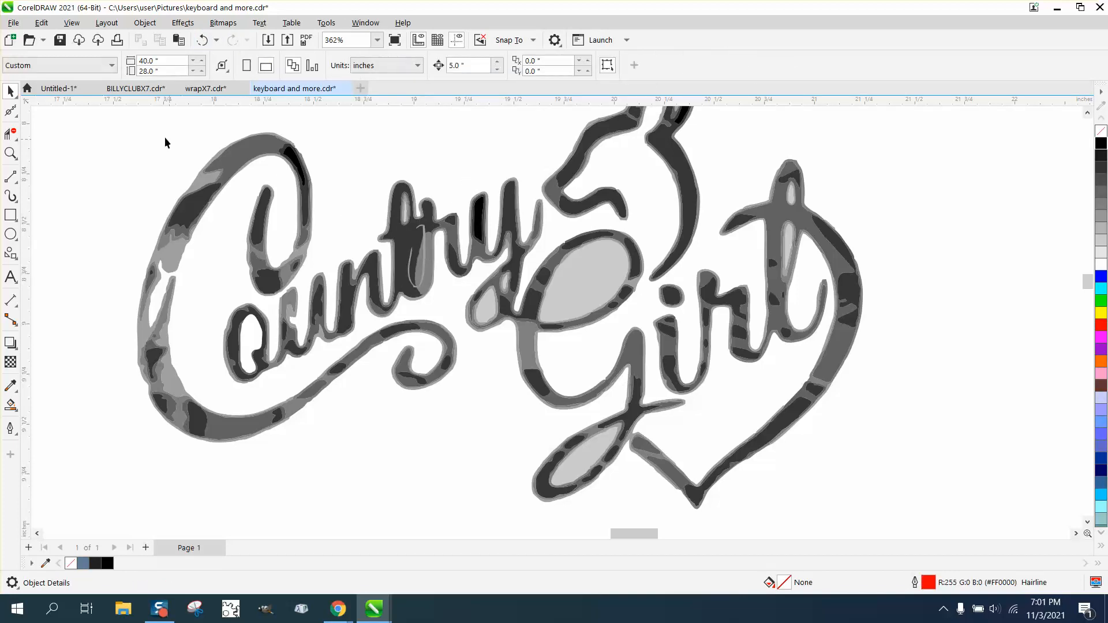
pyautogui.click(202, 40)
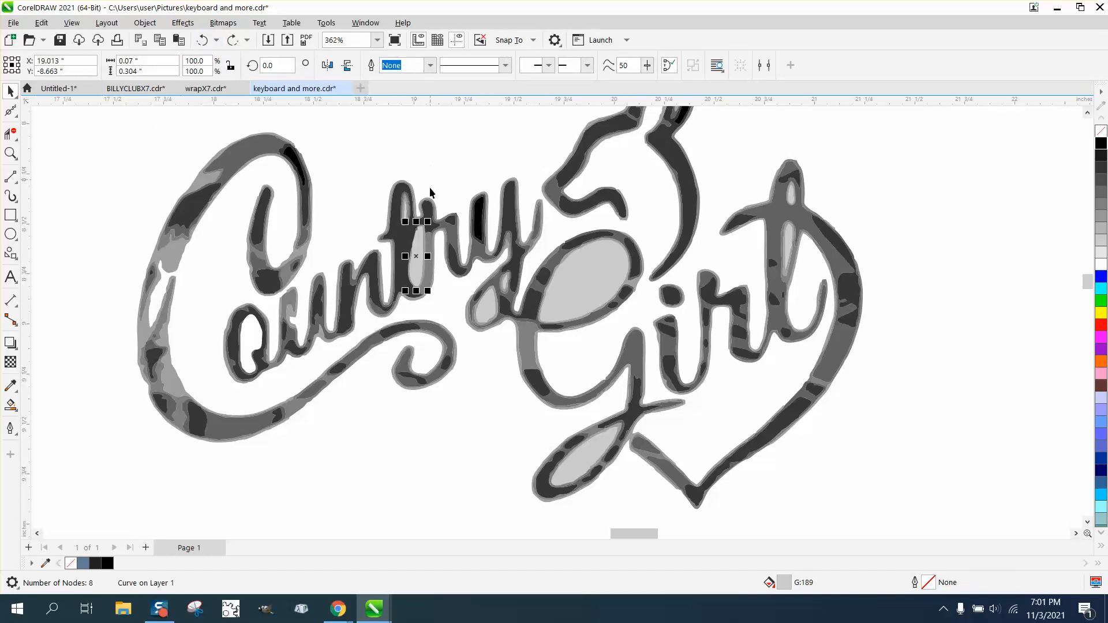
# Delete the light gray shapes in the tail loop of the y in Country and in the small opening above it
pyautogui.click(484, 301)
pyautogui.press('Delete')
pyautogui.click(504, 282)
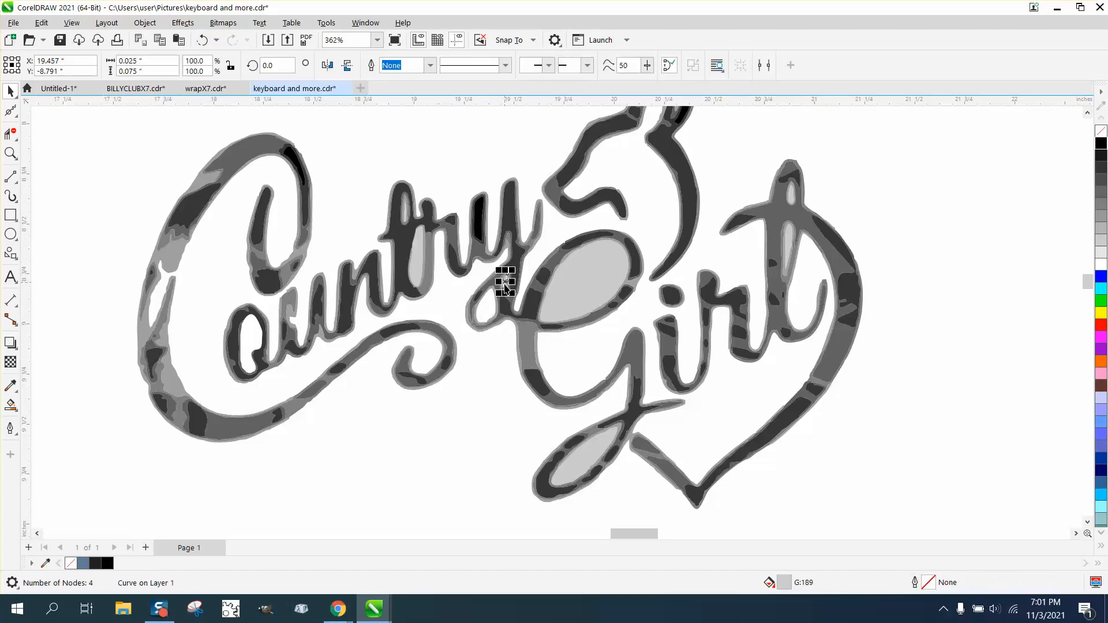
pyautogui.press('Delete')
pyautogui.click(496, 300)
pyautogui.press('Delete')
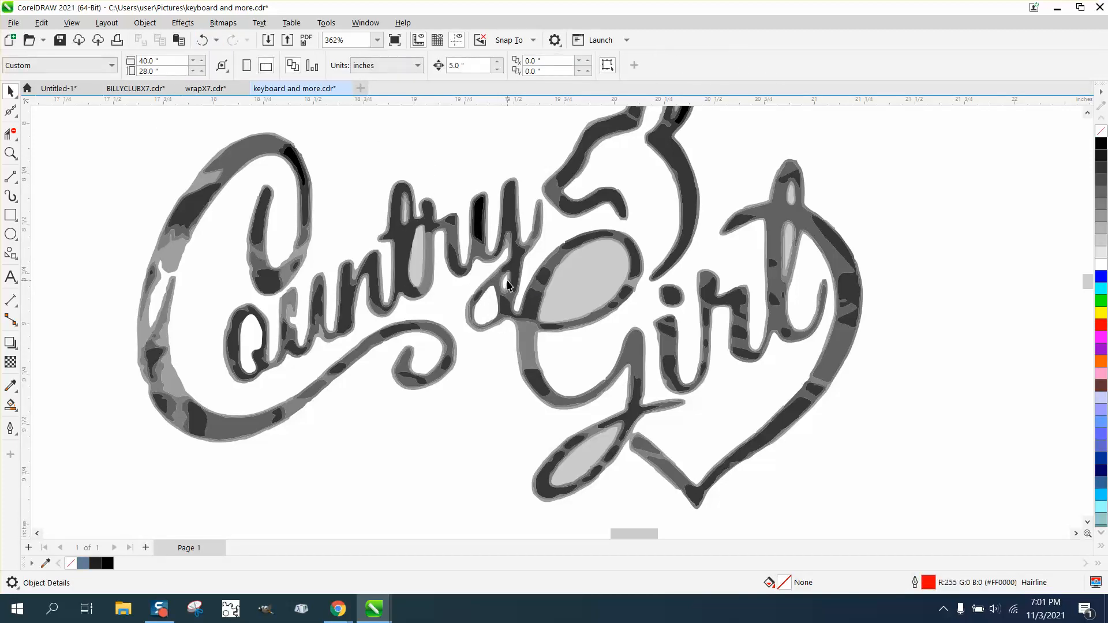
# Delete the leftover gray in the small opening above the y's tail loop and the light gray fill in the G's upper loop
pyautogui.click(508, 285)
pyautogui.press('Delete')
pyautogui.click(508, 282)
pyautogui.press('Delete')
pyautogui.click(568, 299)
pyautogui.press('Delete')
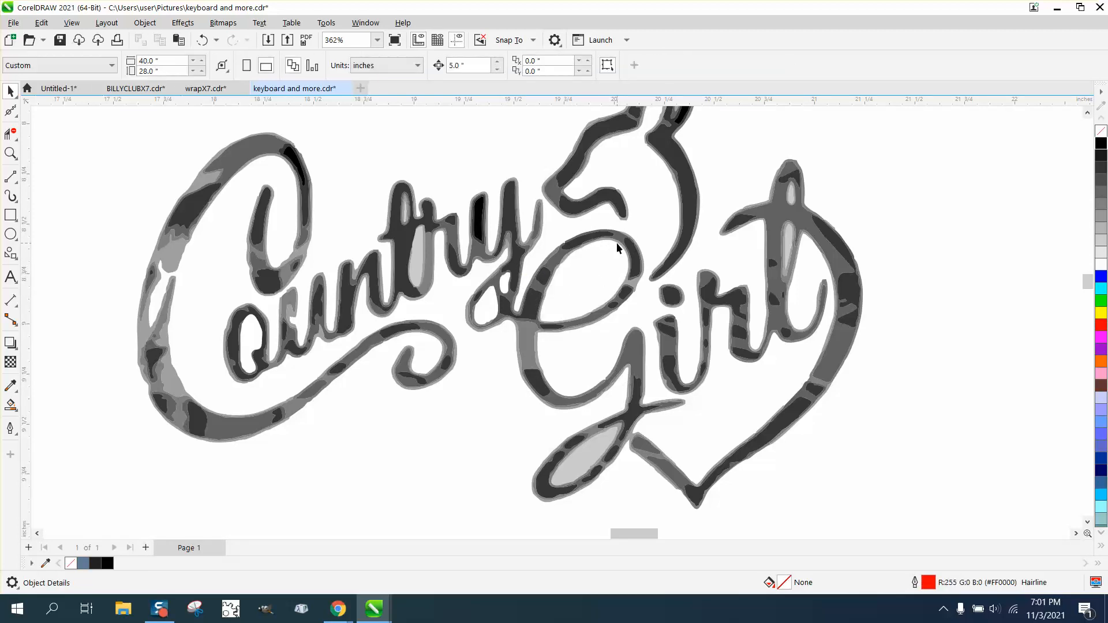
# Try deleting the gray ring shape around the upper loop of the G, and undo the deletion
pyautogui.click(640, 267)
pyautogui.press('Delete')
pyautogui.click(202, 40)
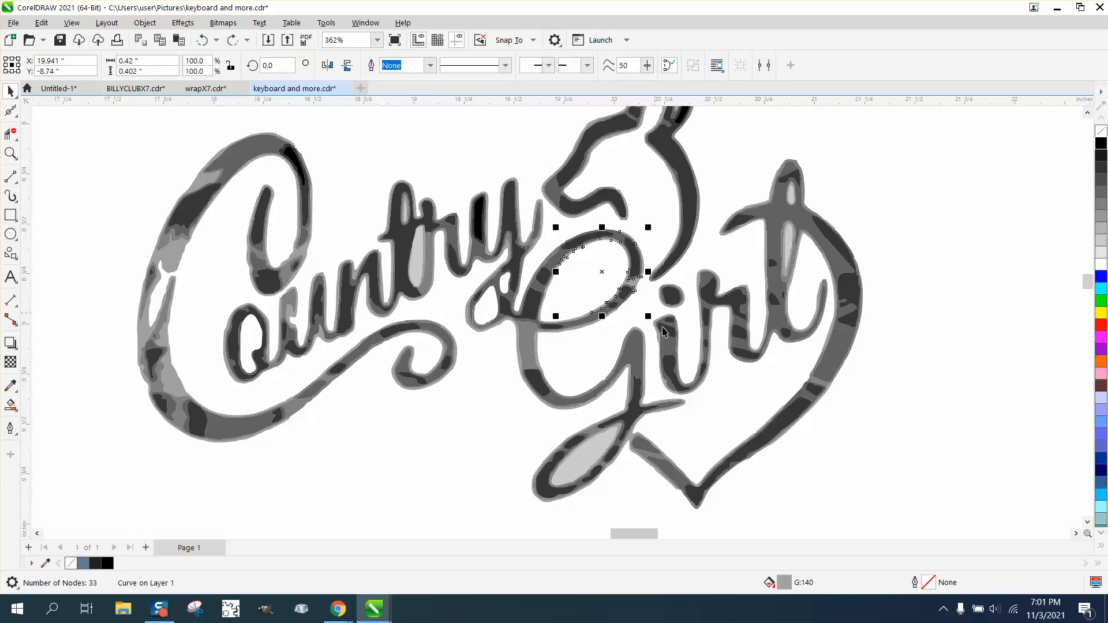
pyautogui.press('Escape')
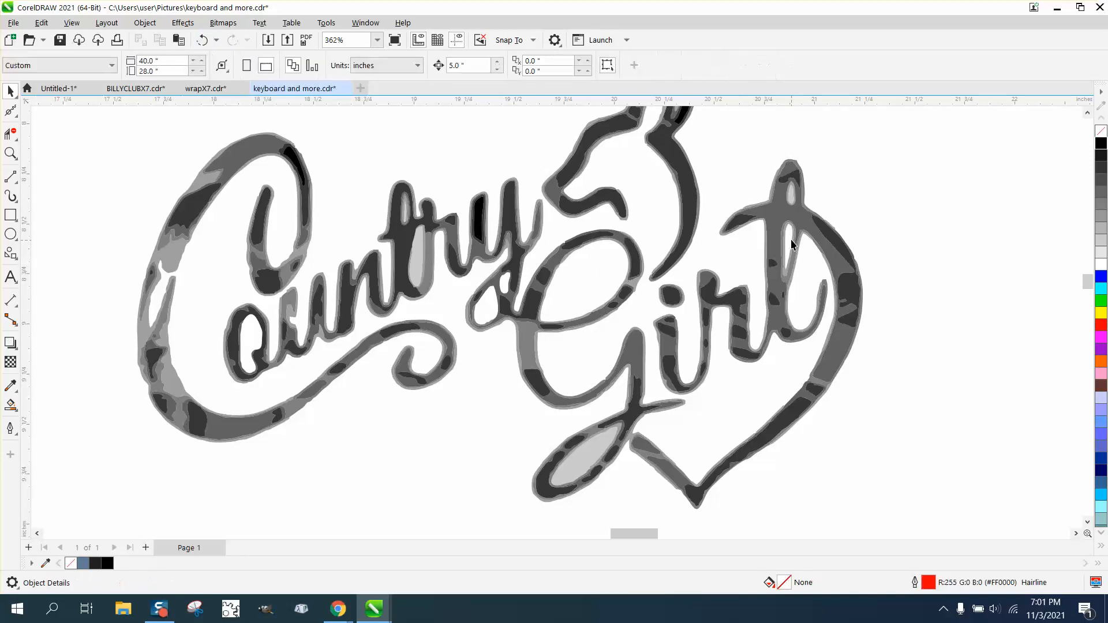
# Delete the light gray shapes inside the l of Girl, and undo the deletion of the large dark gray lettering shape
pyautogui.click(786, 243)
pyautogui.press('Escape')
pyautogui.click(792, 197)
pyautogui.press('Delete')
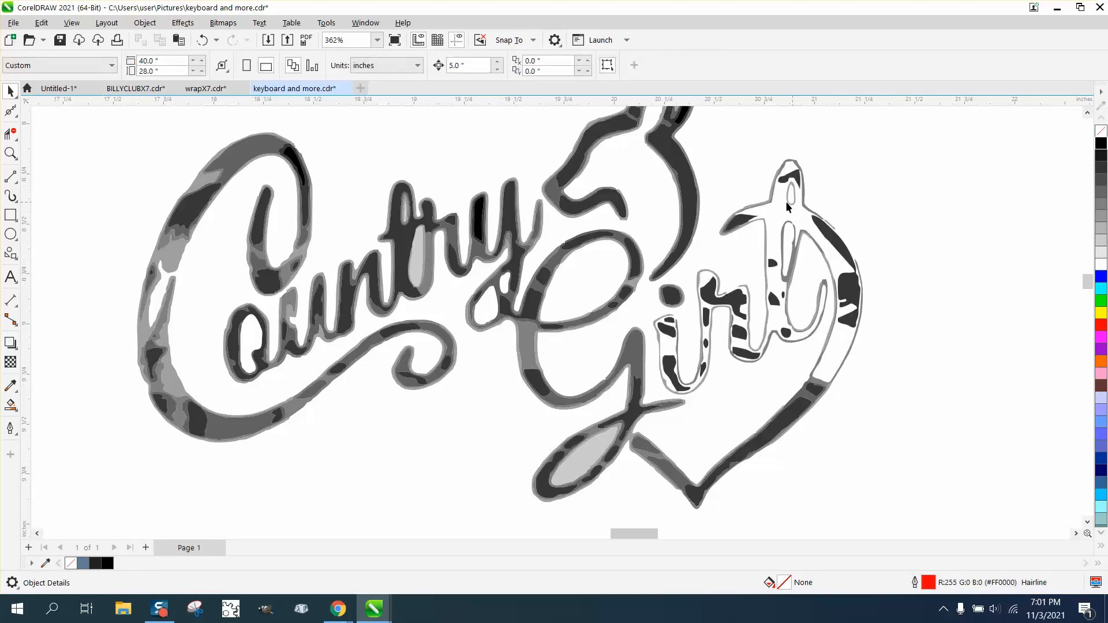
pyautogui.click(202, 41)
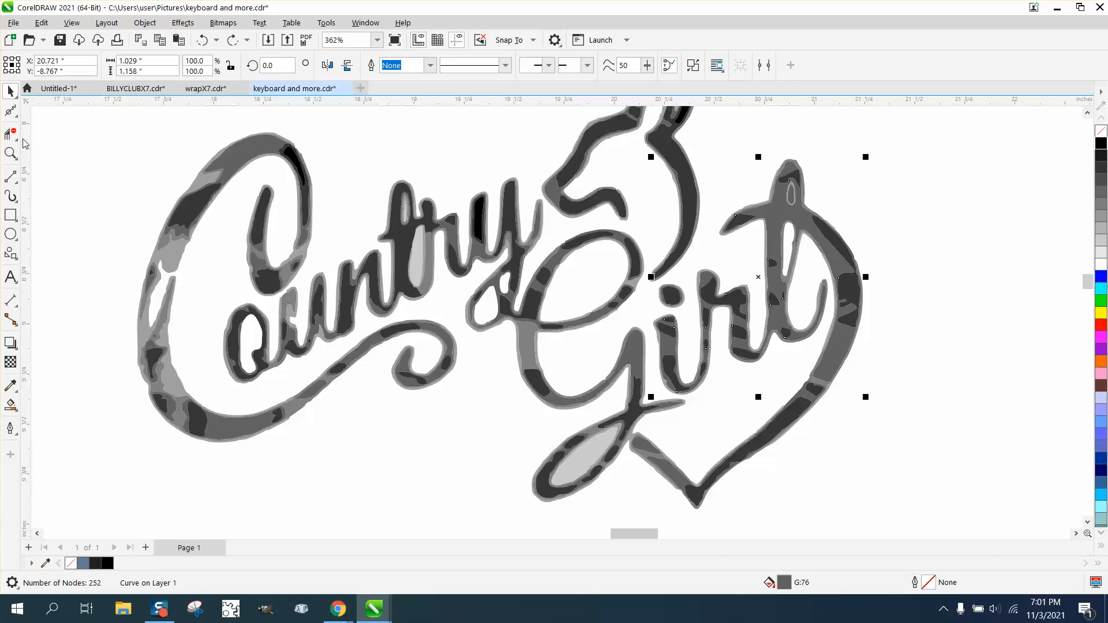
# Move the small gray oval from the top of the l in Girl 5 inches to the right, outside the artwork
pyautogui.click(12, 154)
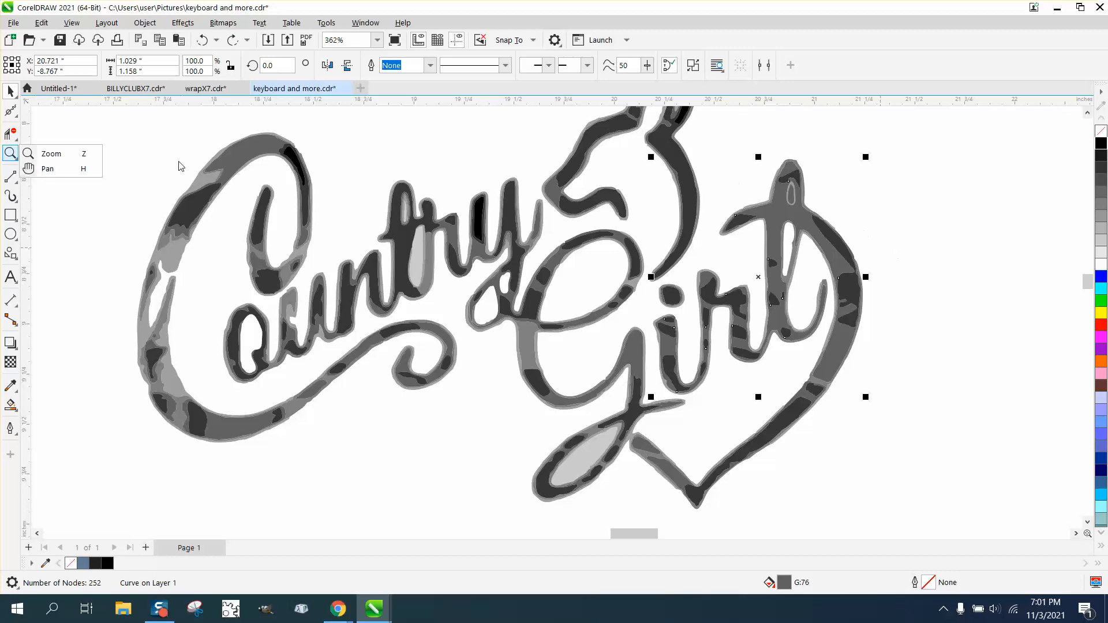
pyautogui.click(71, 156)
pyautogui.moveTo(772, 165); pyautogui.dragTo(935, 260)
pyautogui.click(11, 91)
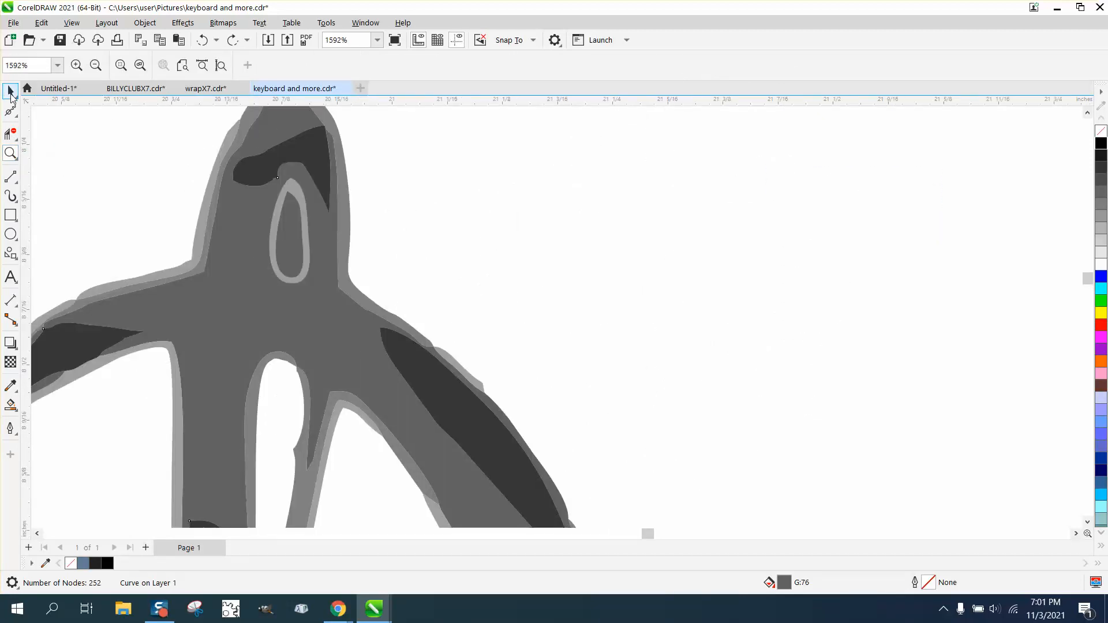
pyautogui.click(304, 212)
pyautogui.press('Delete')
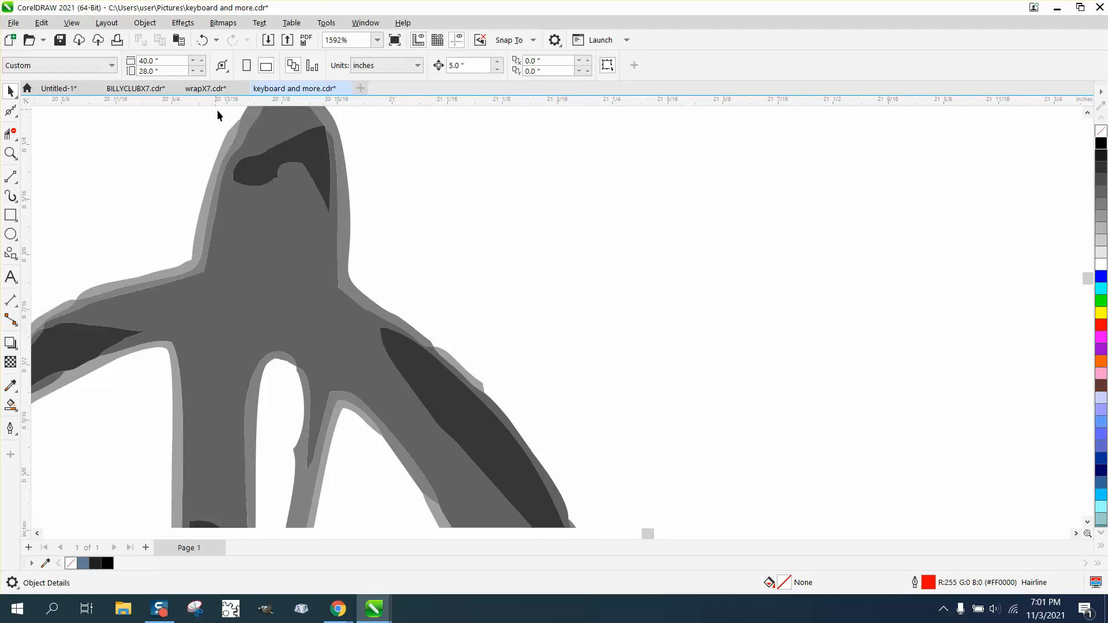
pyautogui.click(202, 40)
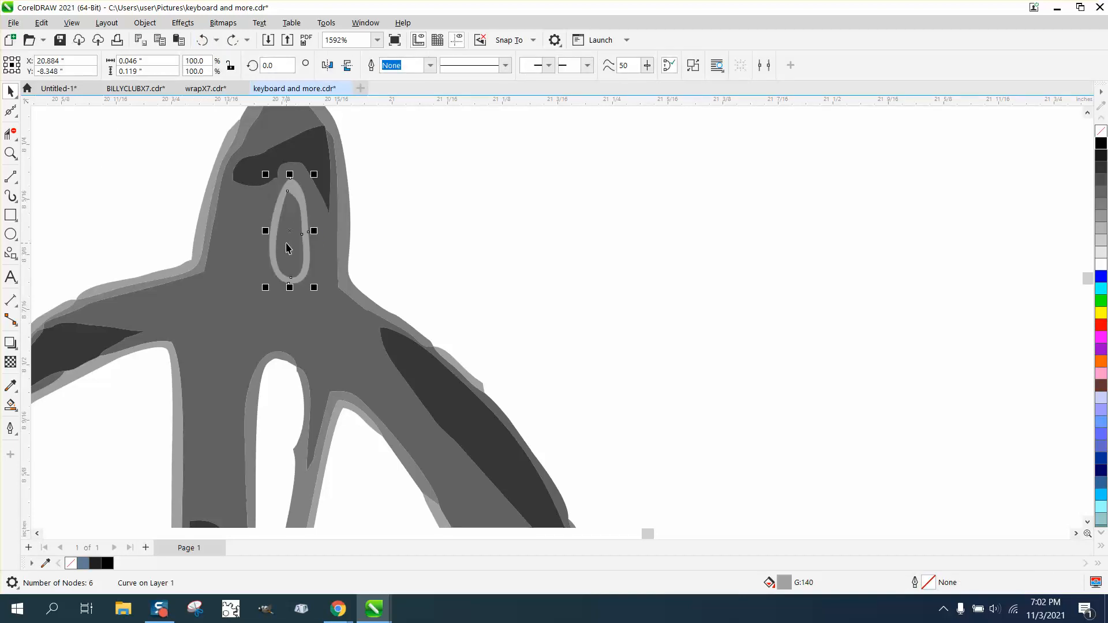
pyautogui.press('Right')
# Delete the light gray shape filling the lower loop of the G in Girl
pyautogui.scroll(-4, 343, 240)
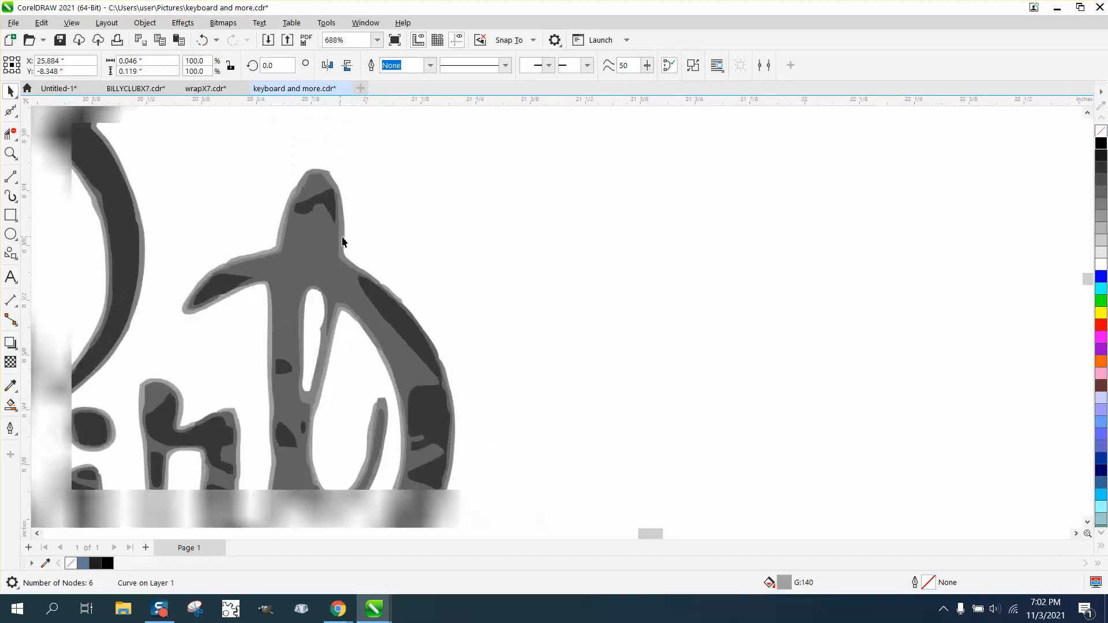
pyautogui.scroll(-2, 466, 277)
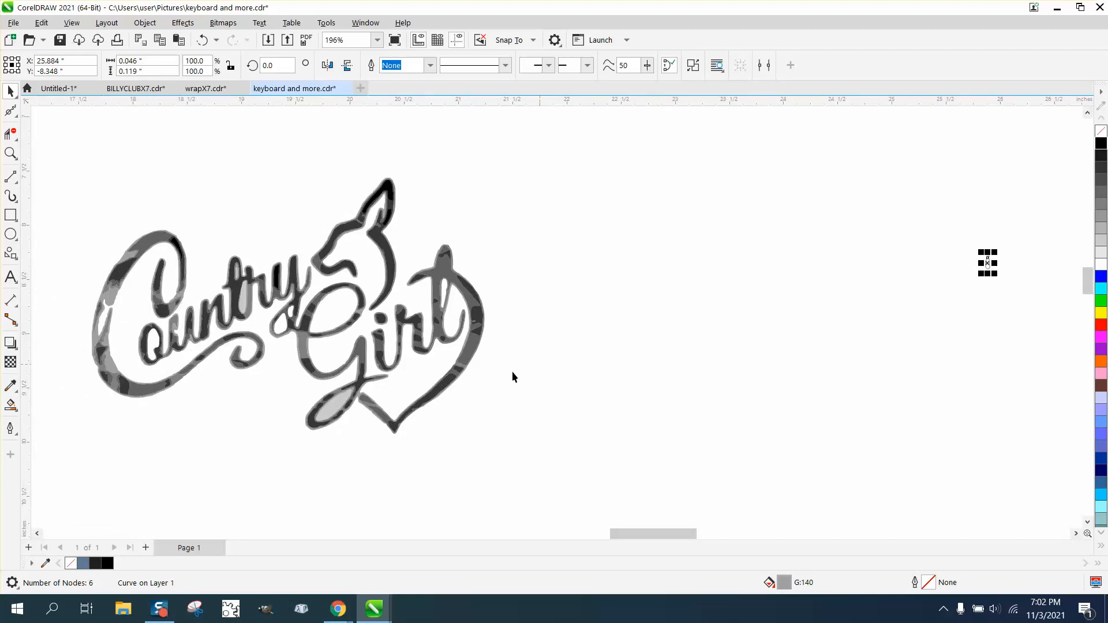
pyautogui.click(335, 406)
pyautogui.press('Delete')
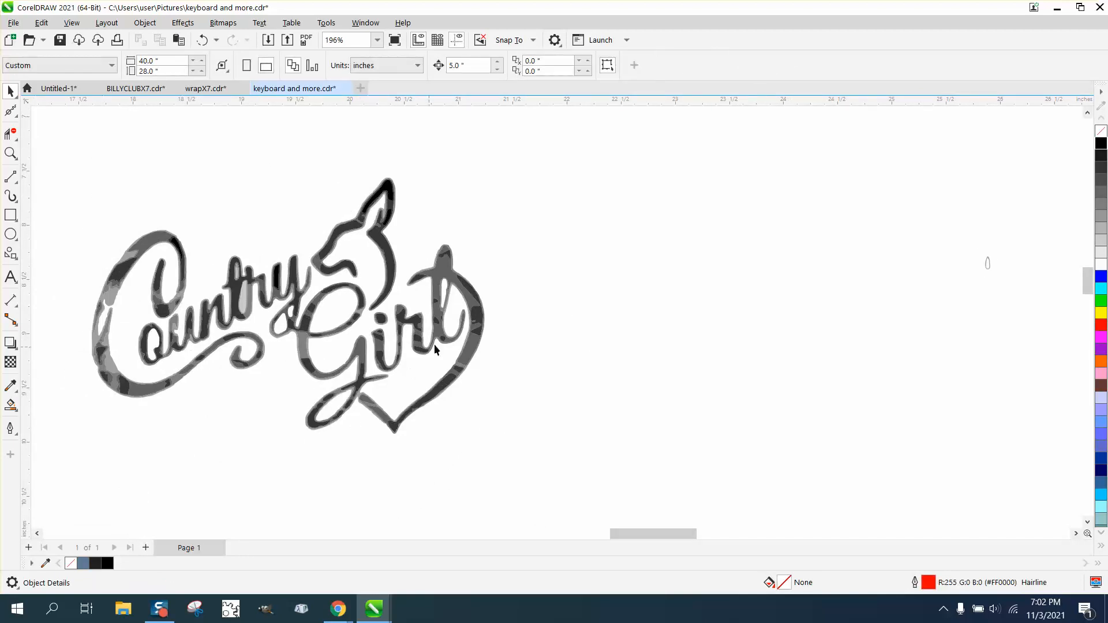
# Move the top node of the thin inner strand of the large C up so it overlaps the gray piece above
pyautogui.click(10, 177)
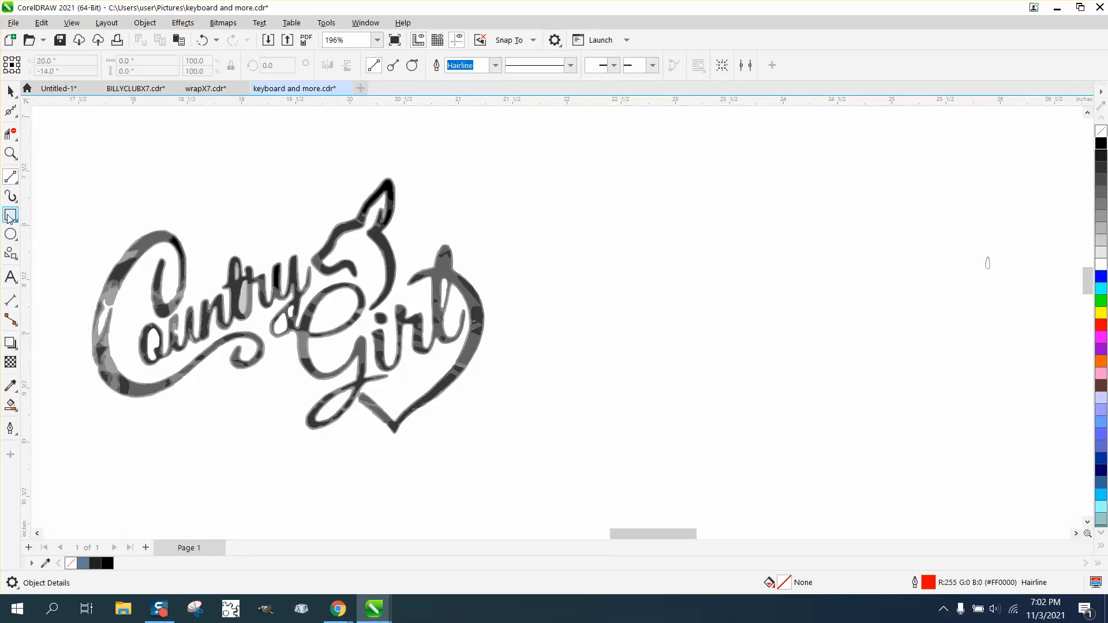
pyautogui.click(11, 153)
pyautogui.moveTo(93, 290); pyautogui.dragTo(189, 353)
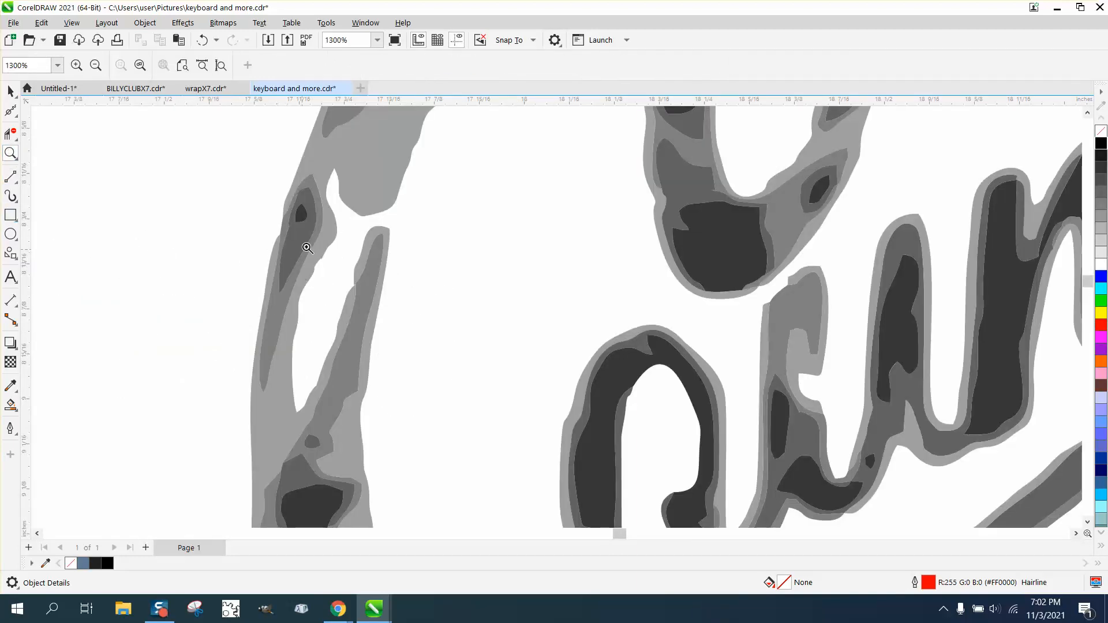
pyautogui.click(14, 113)
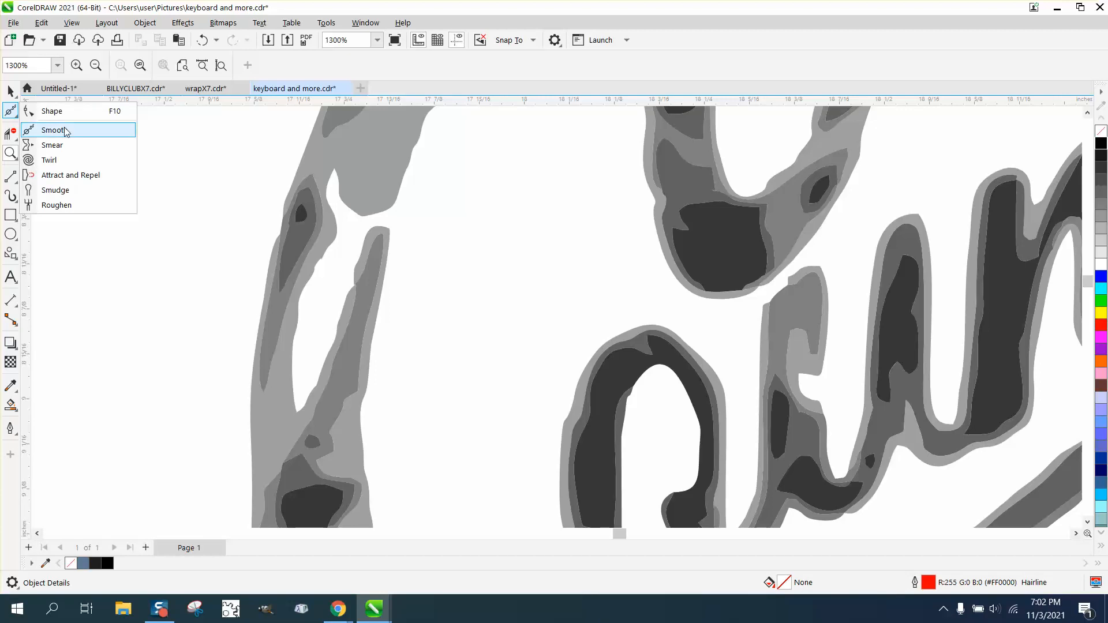
pyautogui.click(46, 109)
pyautogui.click(389, 234)
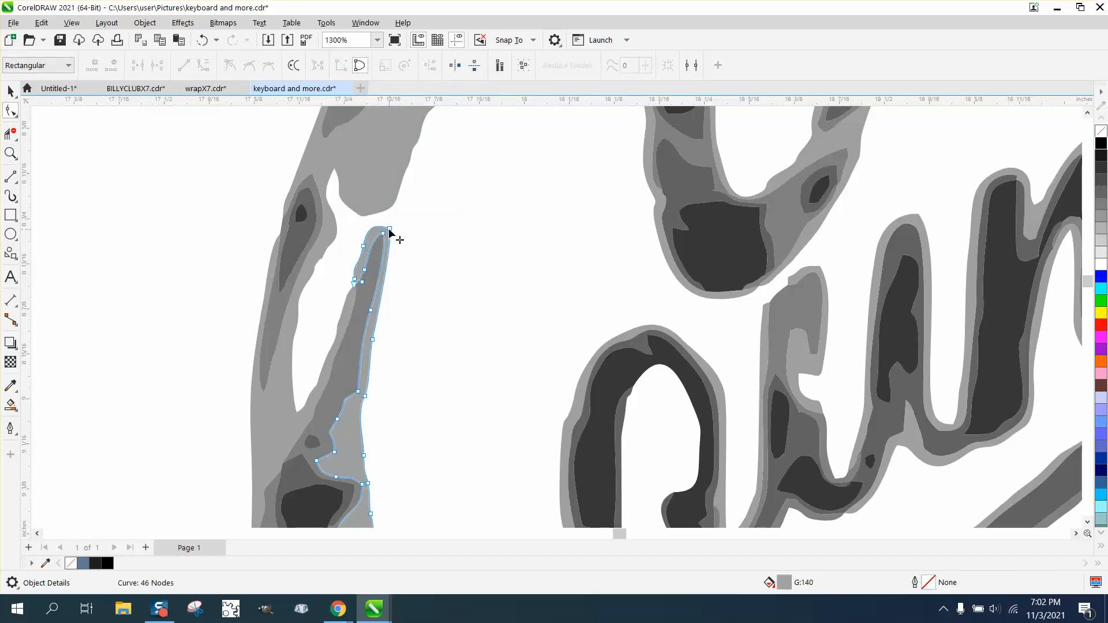
pyautogui.moveTo(391, 235); pyautogui.dragTo(394, 195)
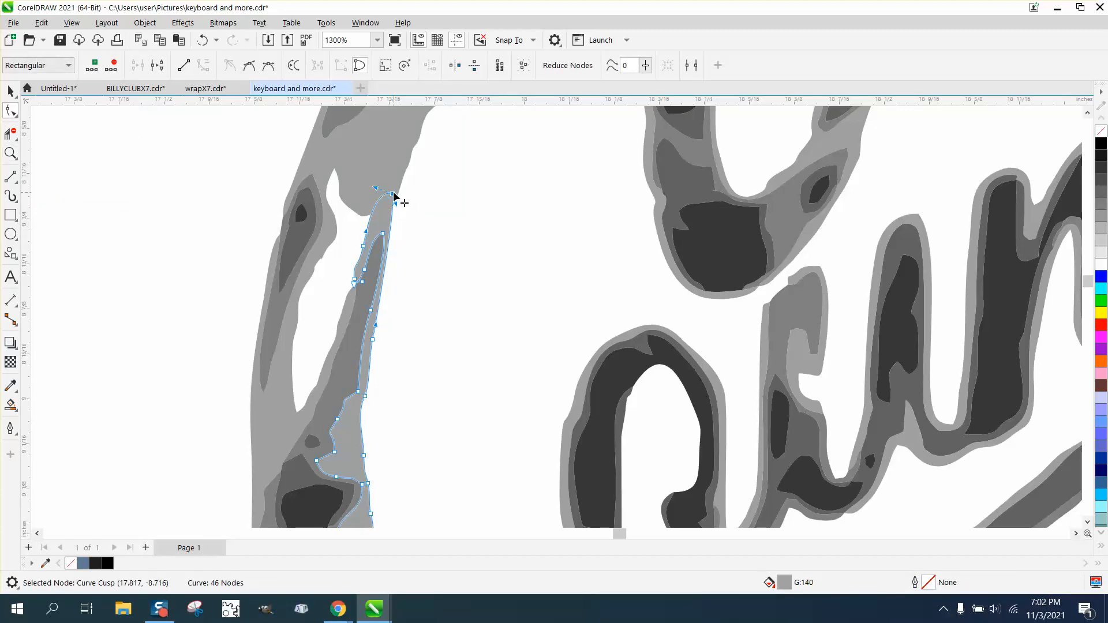
# Draw a rectangle about 4.314 by 2.743 inches around the whole Country Girl lettering and deselect it
pyautogui.scroll(-5, 345, 216)
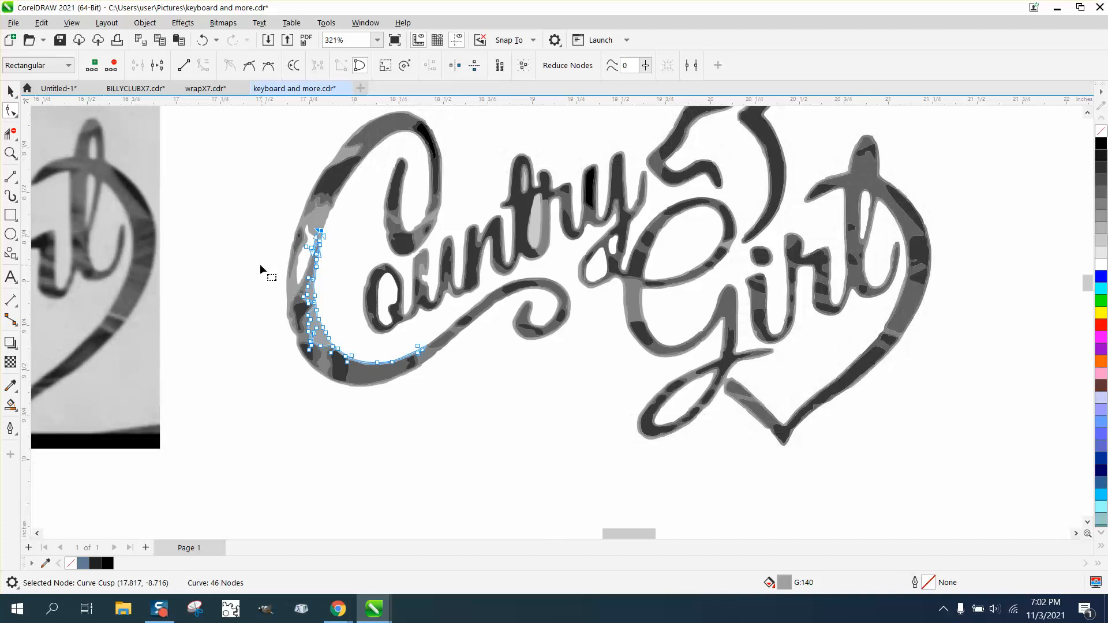
pyautogui.click(15, 214)
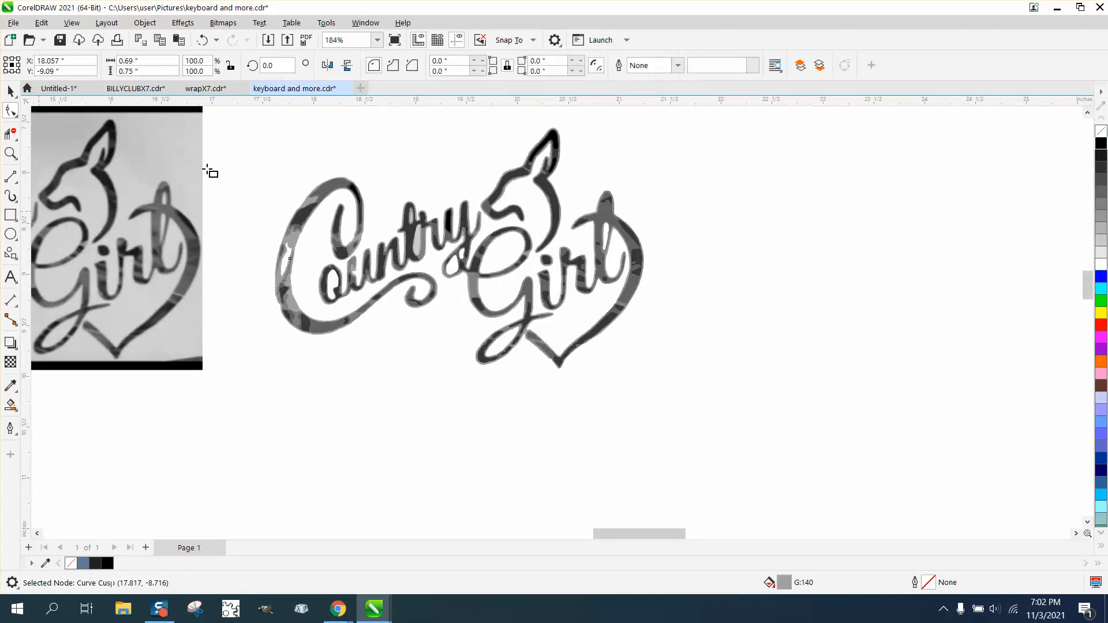
pyautogui.moveTo(238, 114); pyautogui.dragTo(677, 394)
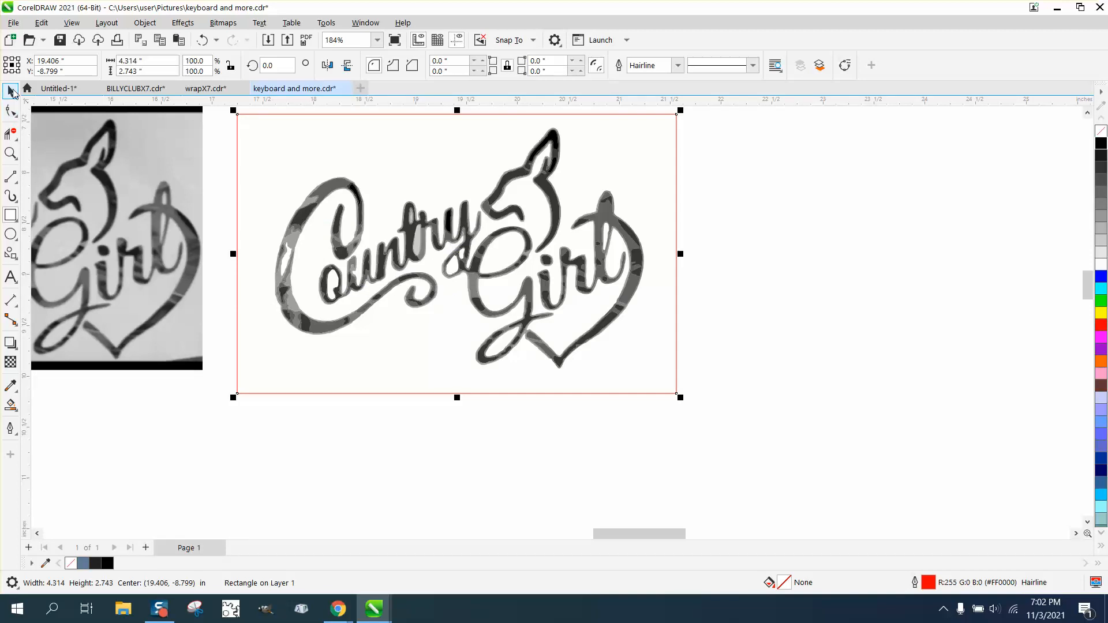
pyautogui.click(10, 91)
pyautogui.click(240, 407)
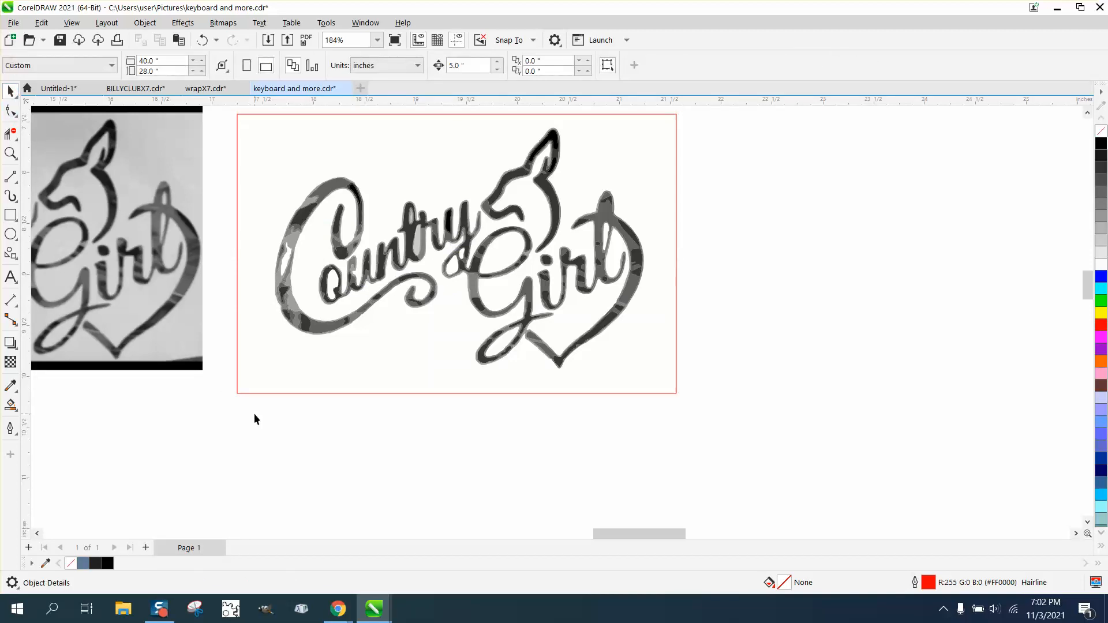
# Break apart the combined gray curve at the tr of Country and select its small light gray piece beside the t
pyautogui.click(416, 254)
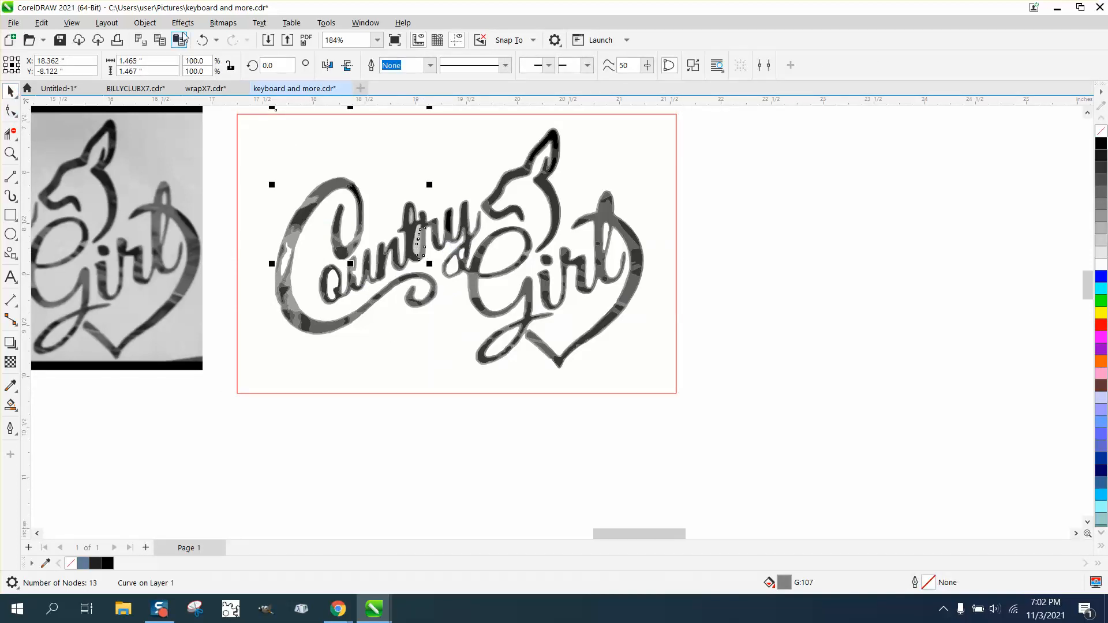
pyautogui.click(145, 23)
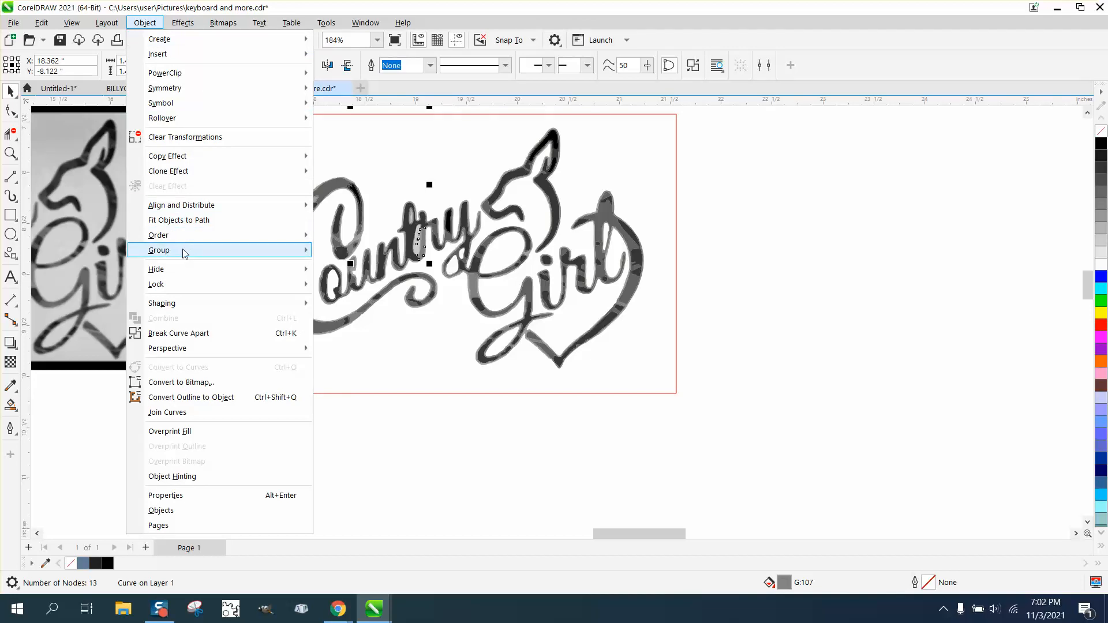
pyautogui.moveTo(184, 252)
pyautogui.click(243, 361)
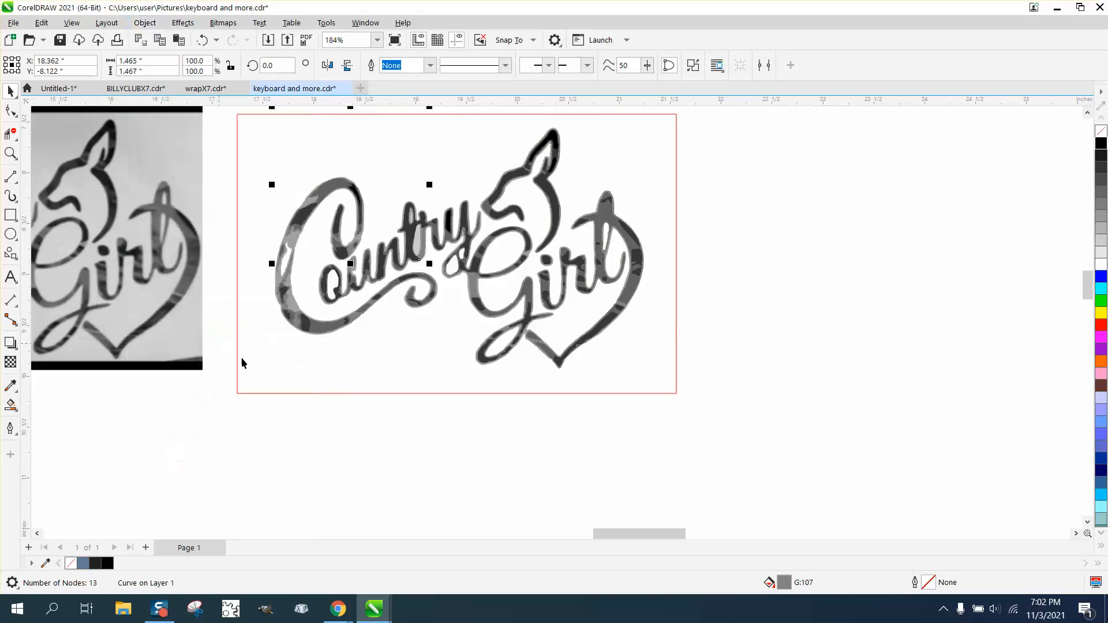
pyautogui.click(421, 254)
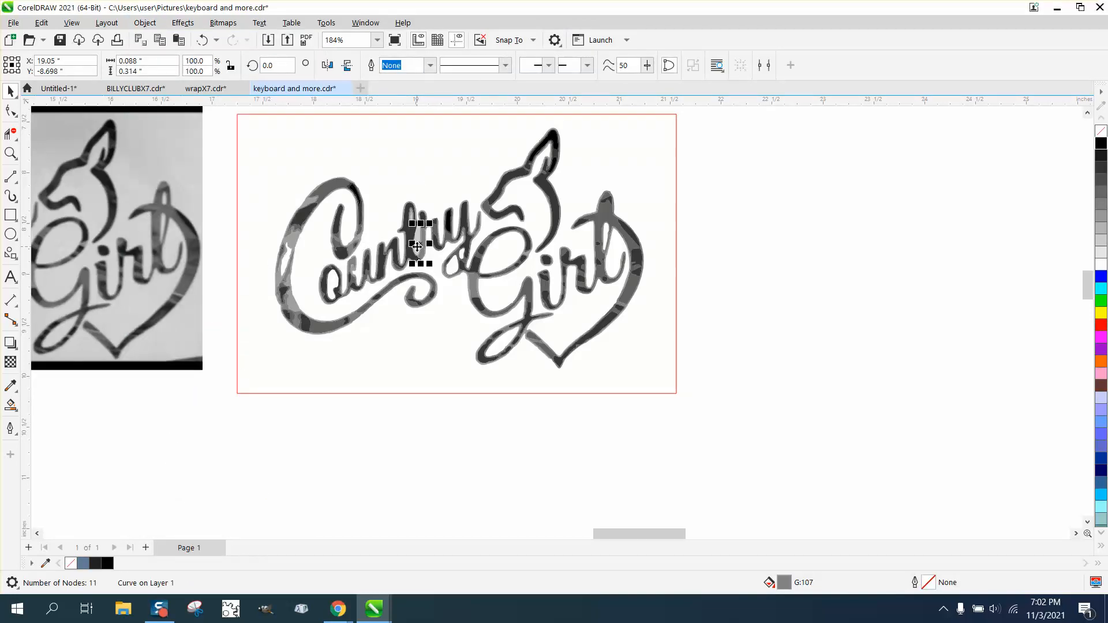
# Delete the light gray piece beside the t in Country, shifting the red rectangle below the lettering and returning it around the artwork
pyautogui.press('Escape')
pyautogui.click(419, 250)
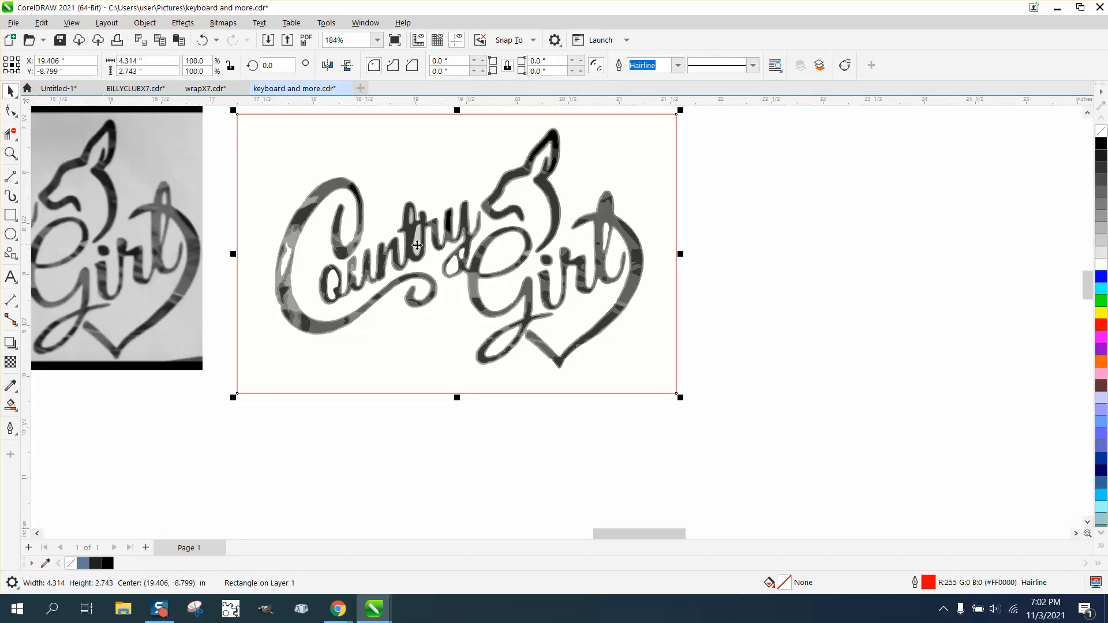
pyautogui.moveTo(417, 245); pyautogui.dragTo(432, 456)
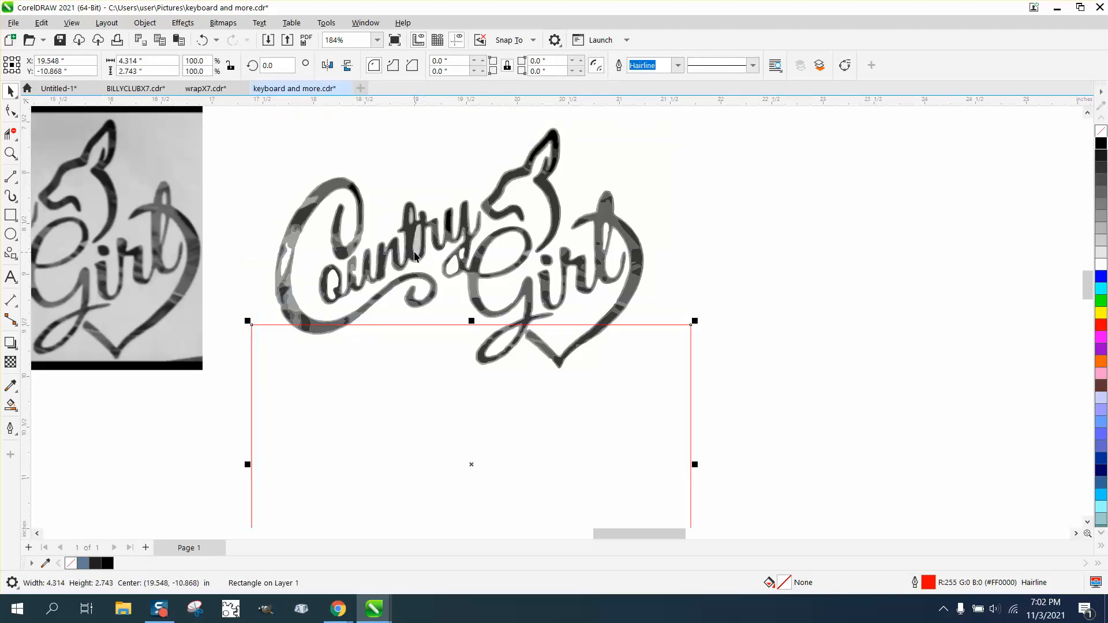
pyautogui.press('Escape')
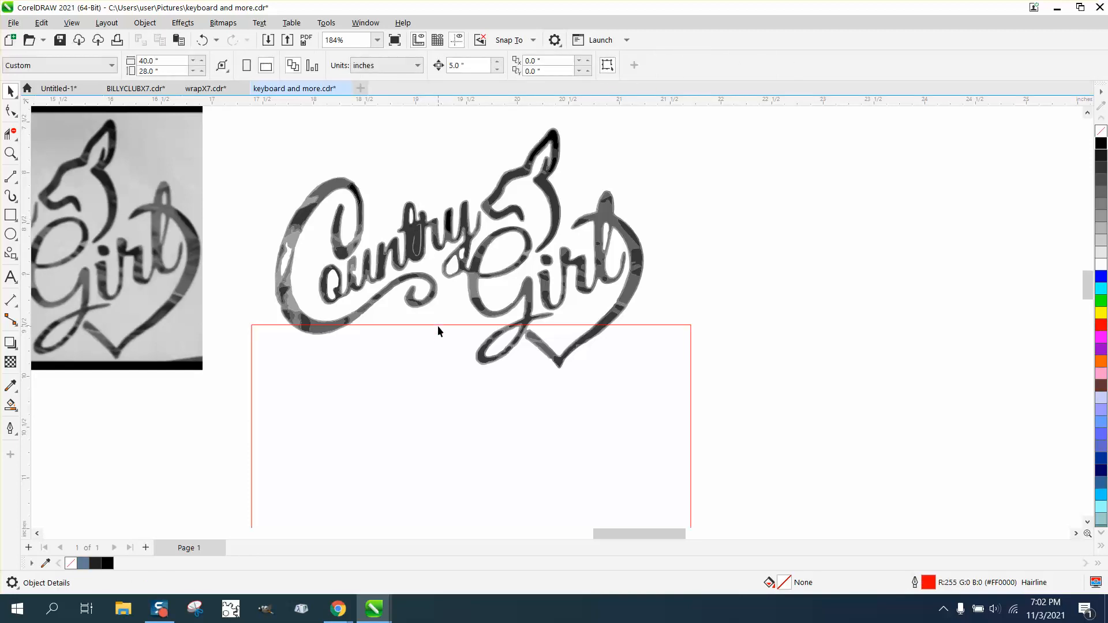
pyautogui.moveTo(438, 325); pyautogui.dragTo(430, 121)
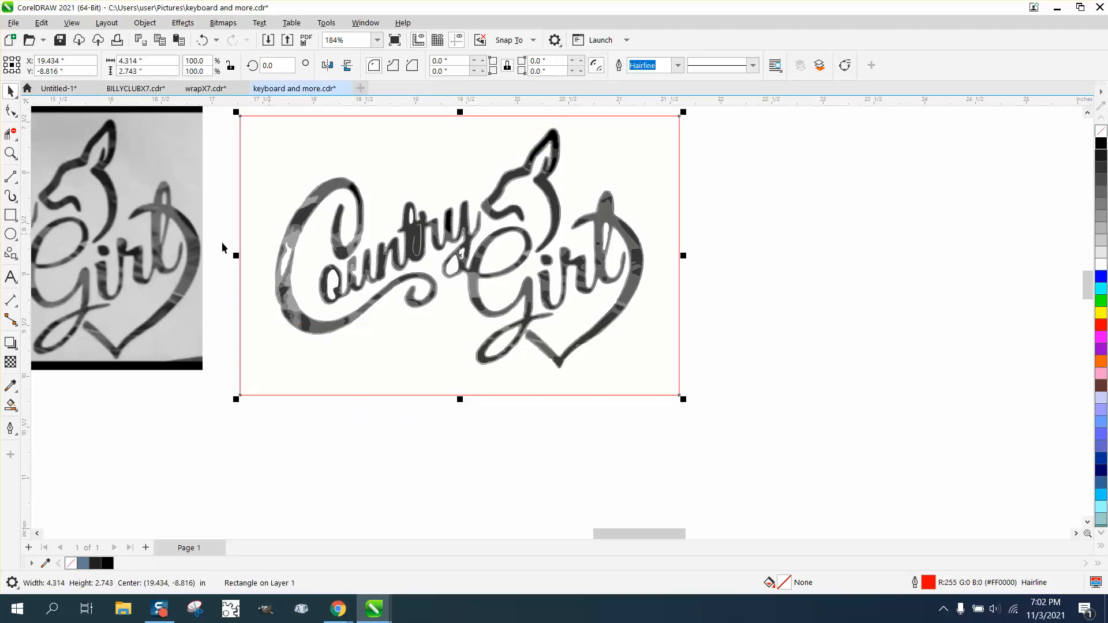
# Smart-fill the background between the rectangle and the lettering in blue-gray with a 0.5 pt outline, and move it 5 inches right
pyautogui.click(15, 417)
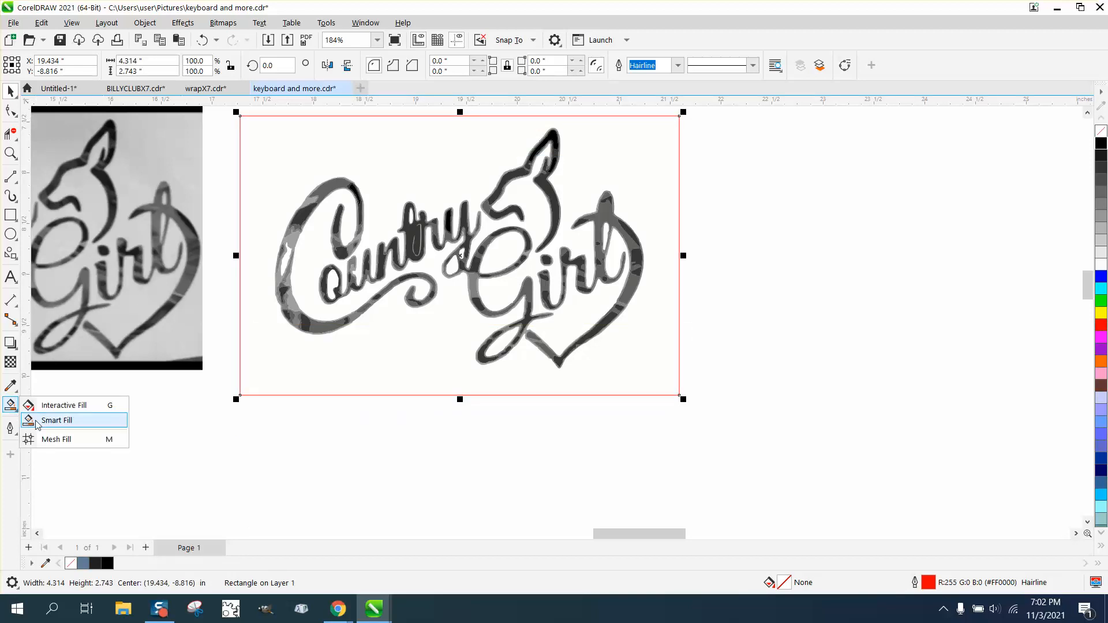
pyautogui.click(55, 420)
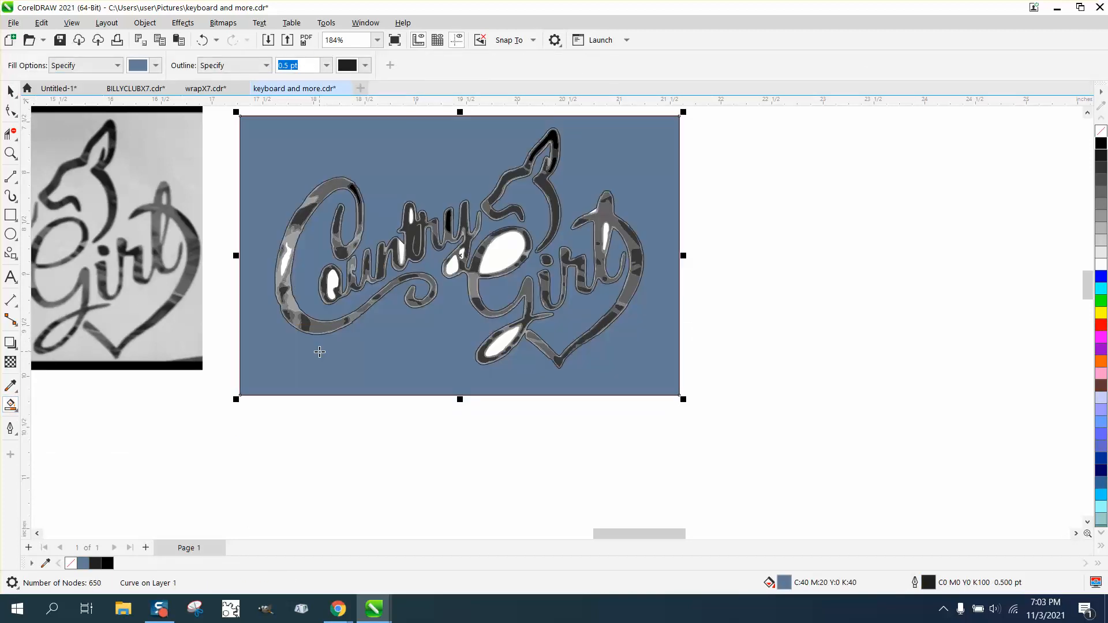
pyautogui.scroll(-4, 375, 340)
pyautogui.scroll(-3, 819, 327)
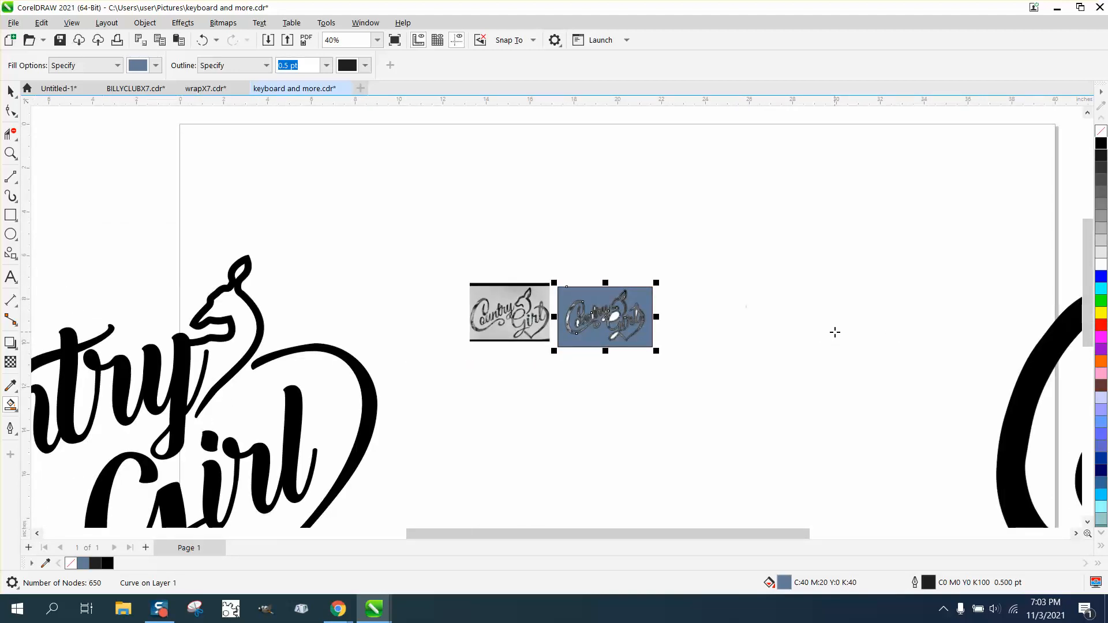
pyautogui.hotkey('shift', 'Right')
# Smart-fill the enclosed openings of the o, G, y, l and t in the traced lettering, moving each fill 5 inches right onto the copy
pyautogui.click(16, 158)
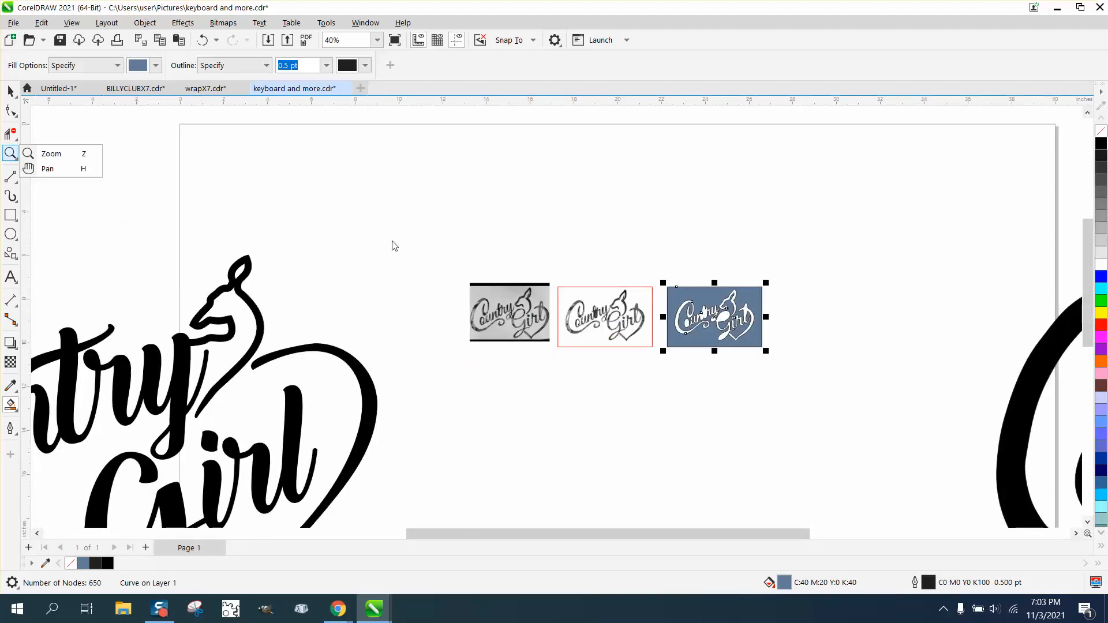
pyautogui.click(49, 154)
pyautogui.moveTo(709, 369); pyautogui.dragTo(740, 377)
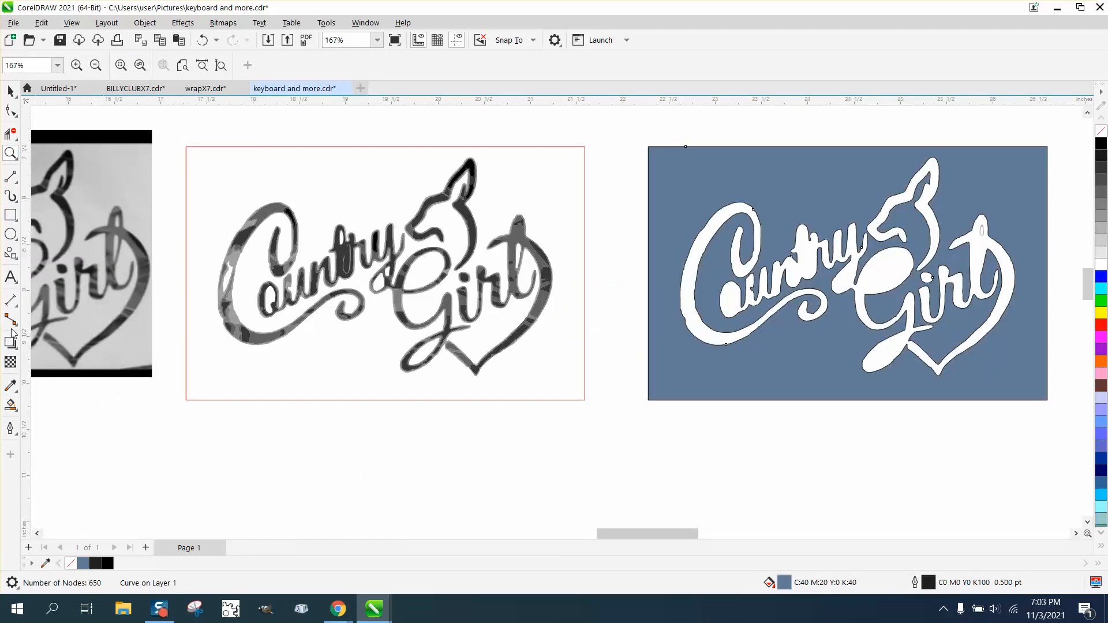
pyautogui.click(10, 404)
pyautogui.click(271, 301)
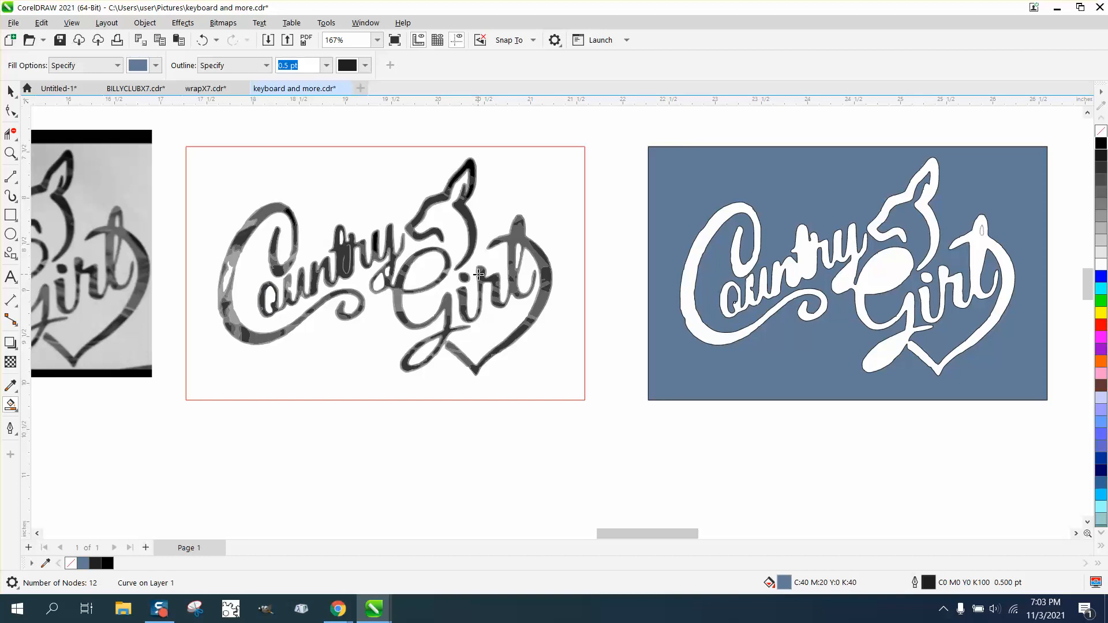
pyautogui.click(440, 272)
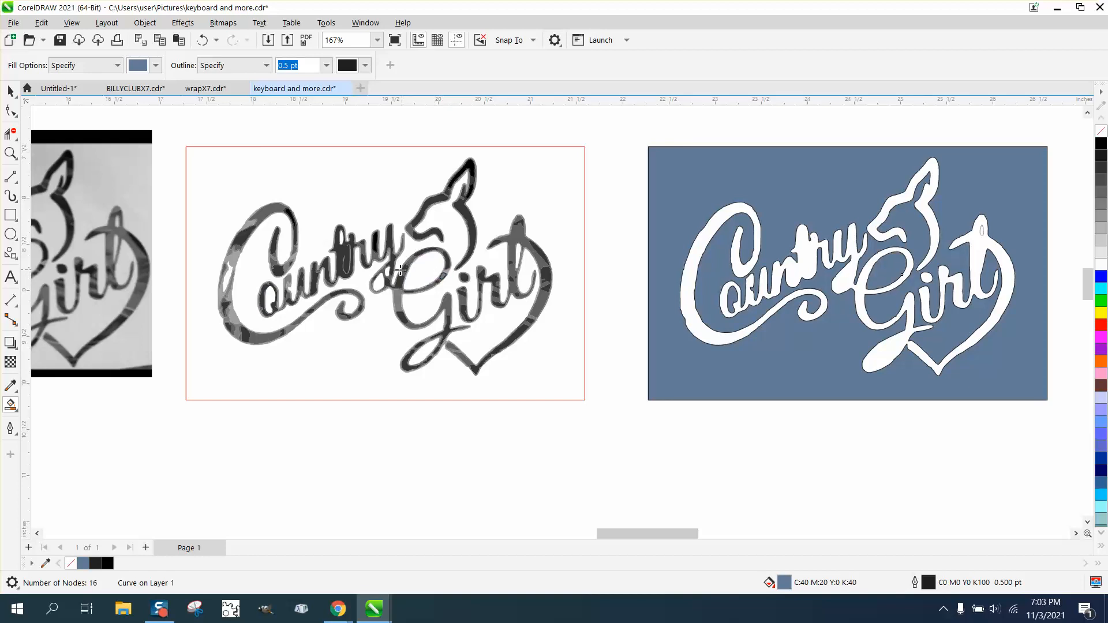
pyautogui.click(378, 283)
pyautogui.click(428, 351)
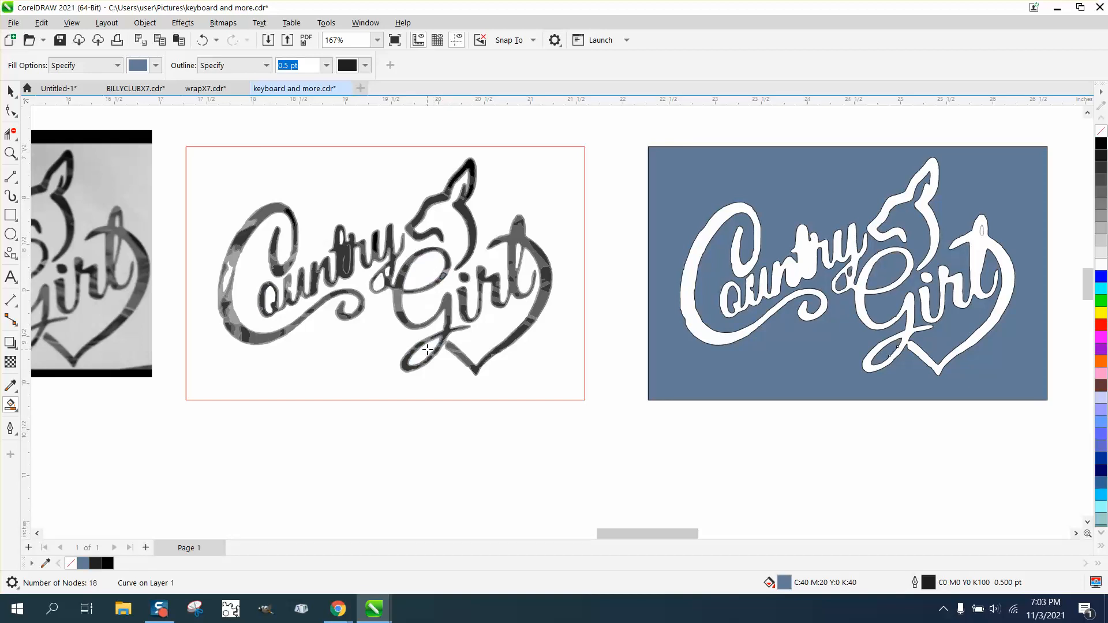
pyautogui.click(517, 254)
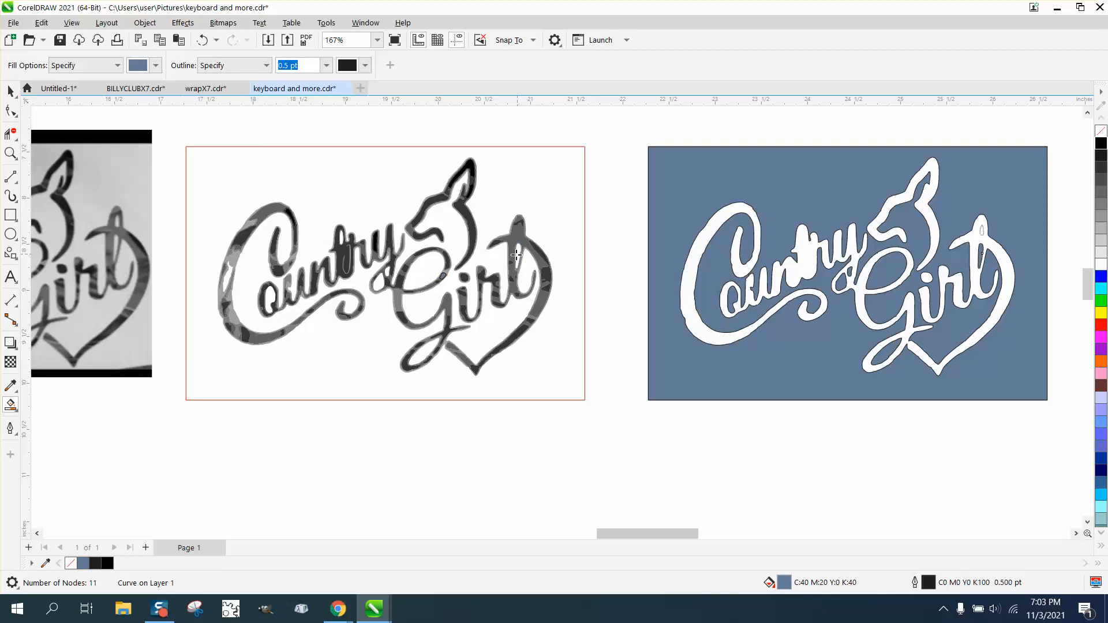
pyautogui.click(341, 240)
# Draw an ellipse about 0.072 by 0.261 inches in the solid area beside the t of the Country copy and smart-fill it blue-gray
pyautogui.moveTo(556, 260); pyautogui.dragTo(556, 260)
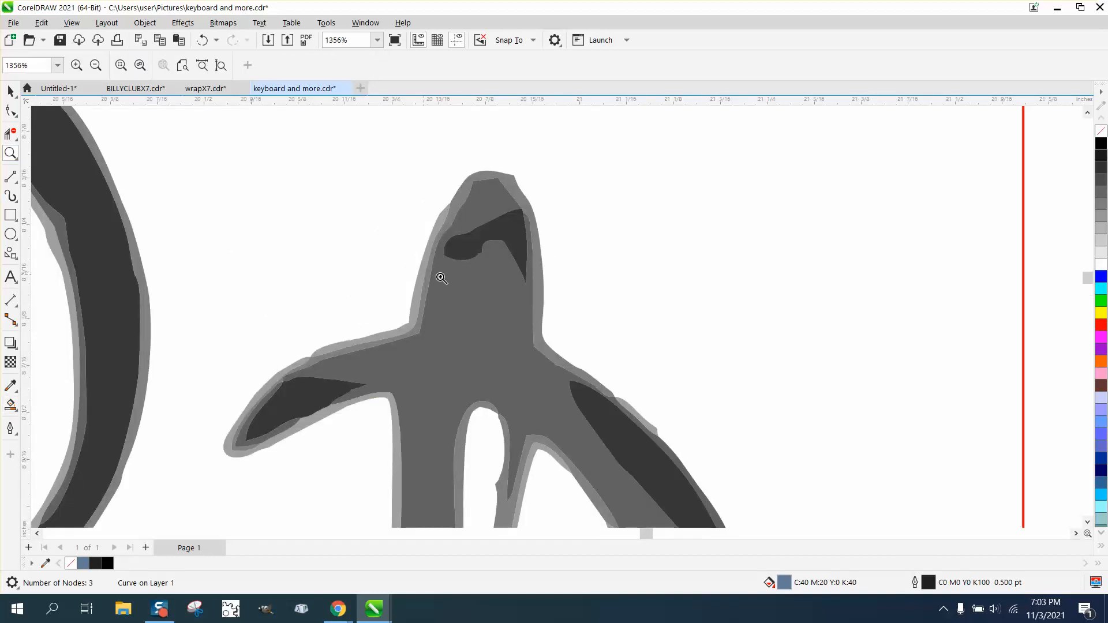
pyautogui.scroll(-3, 304, 270)
pyautogui.scroll(-2, 297, 270)
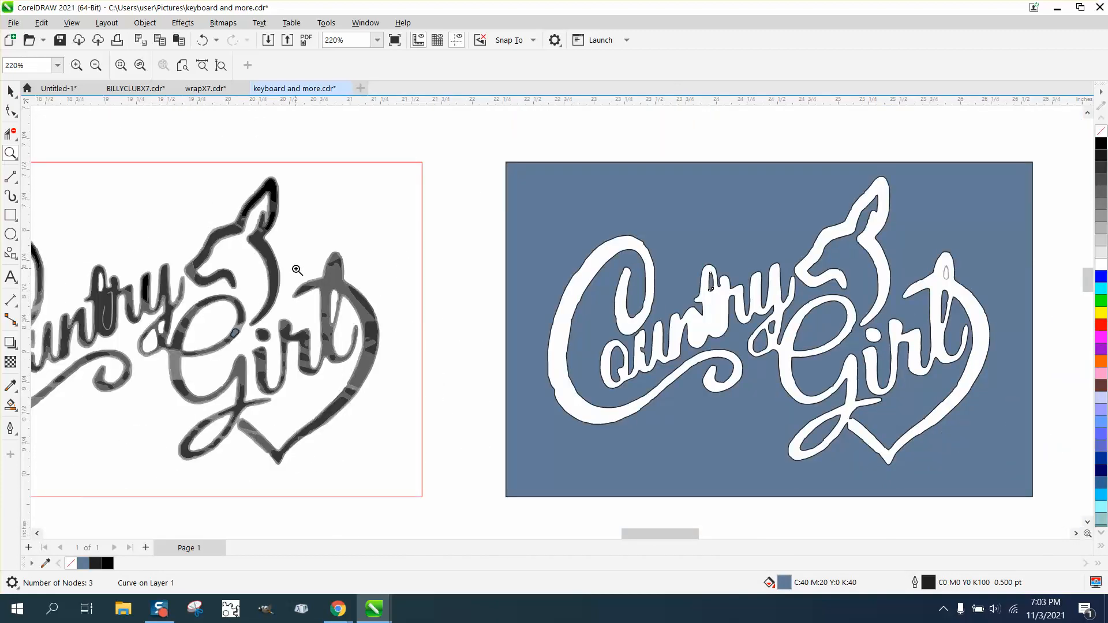
pyautogui.scroll(-1, 298, 270)
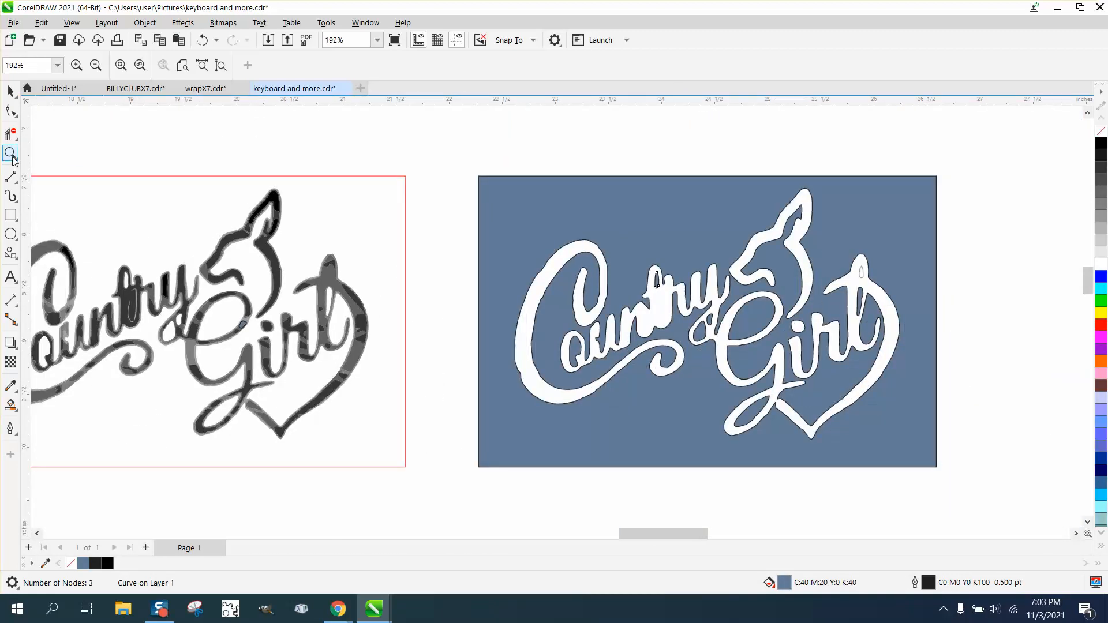
pyautogui.moveTo(636, 291); pyautogui.dragTo(733, 354)
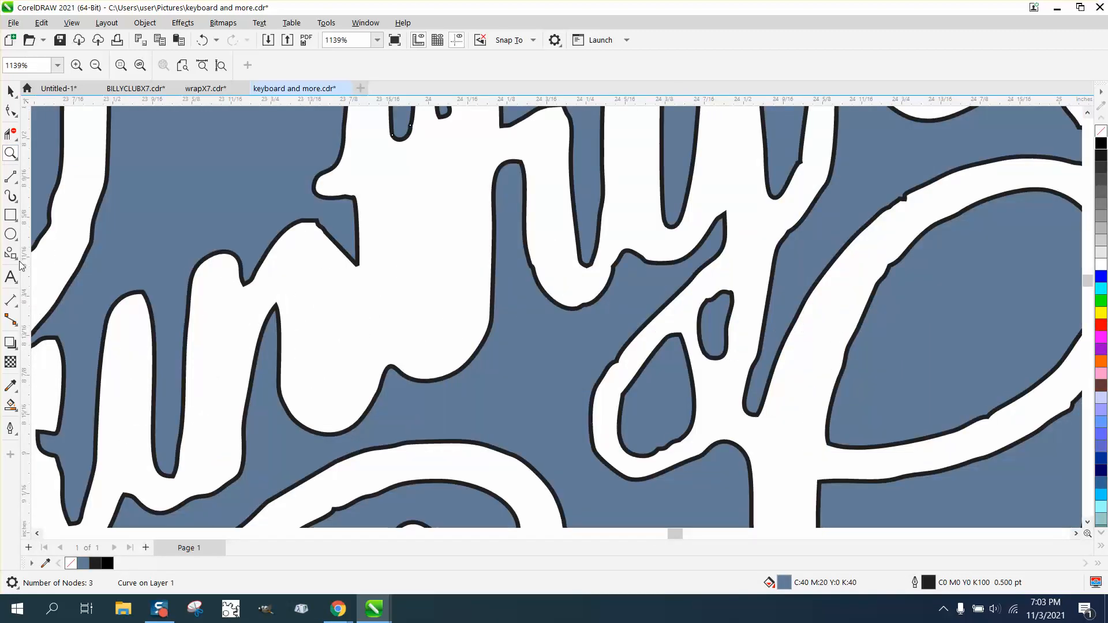
pyautogui.click(14, 236)
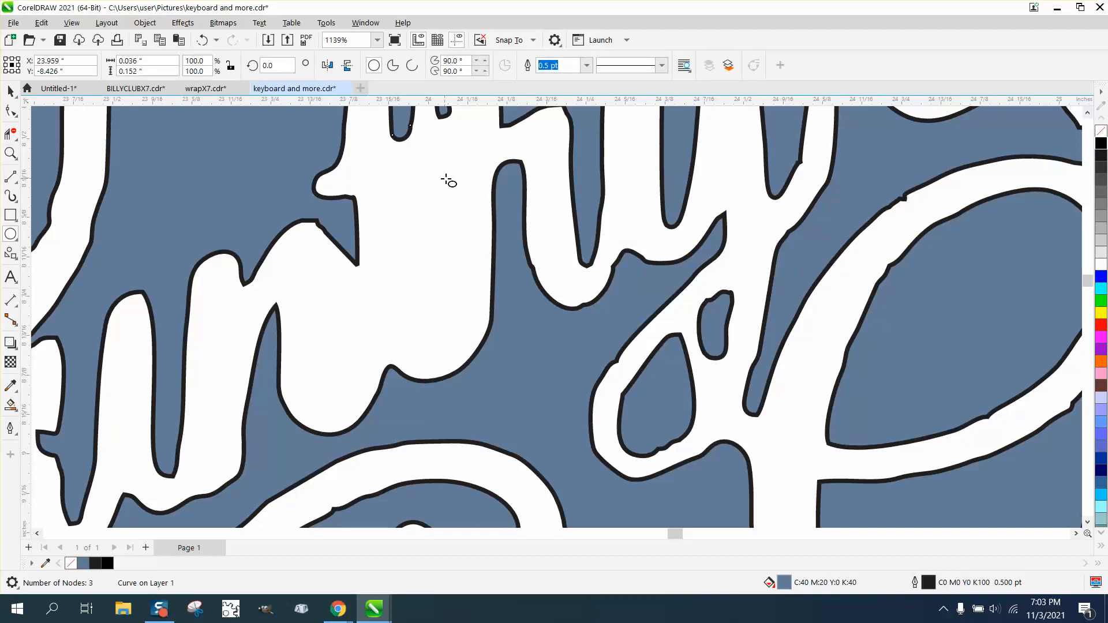
pyautogui.moveTo(454, 172); pyautogui.dragTo(409, 335)
pyautogui.scroll(-2, 410, 326)
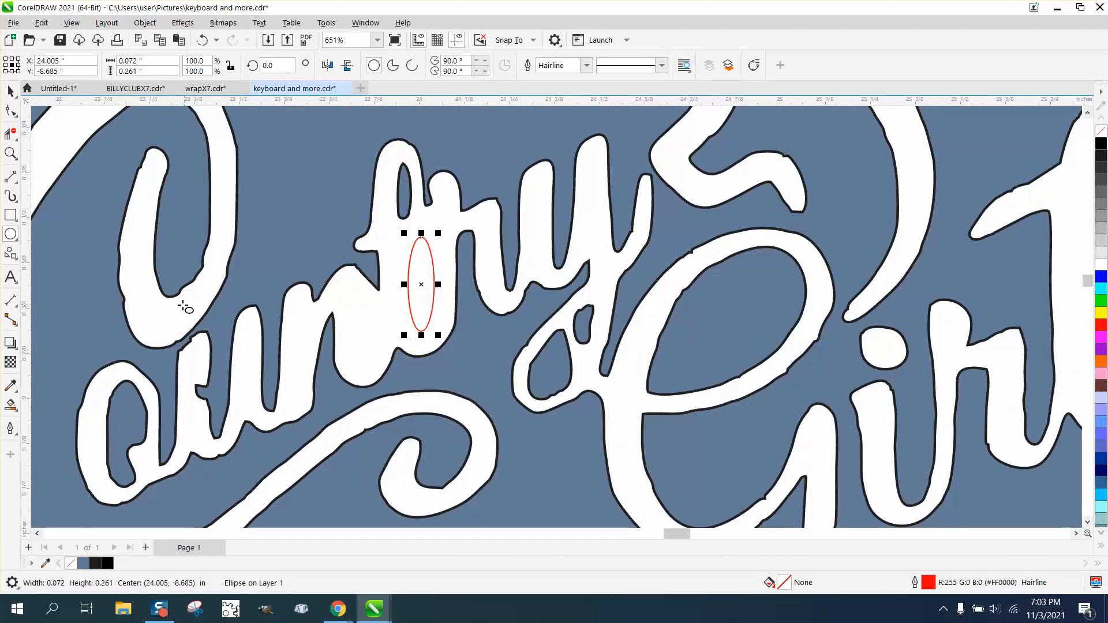
pyautogui.click(10, 405)
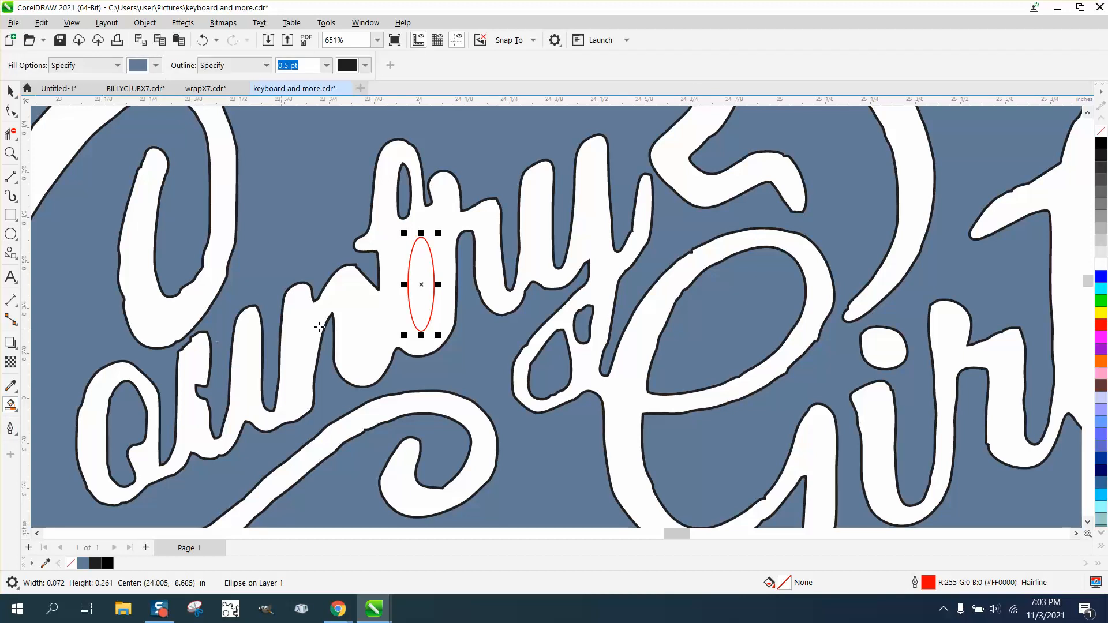
pyautogui.click(418, 305)
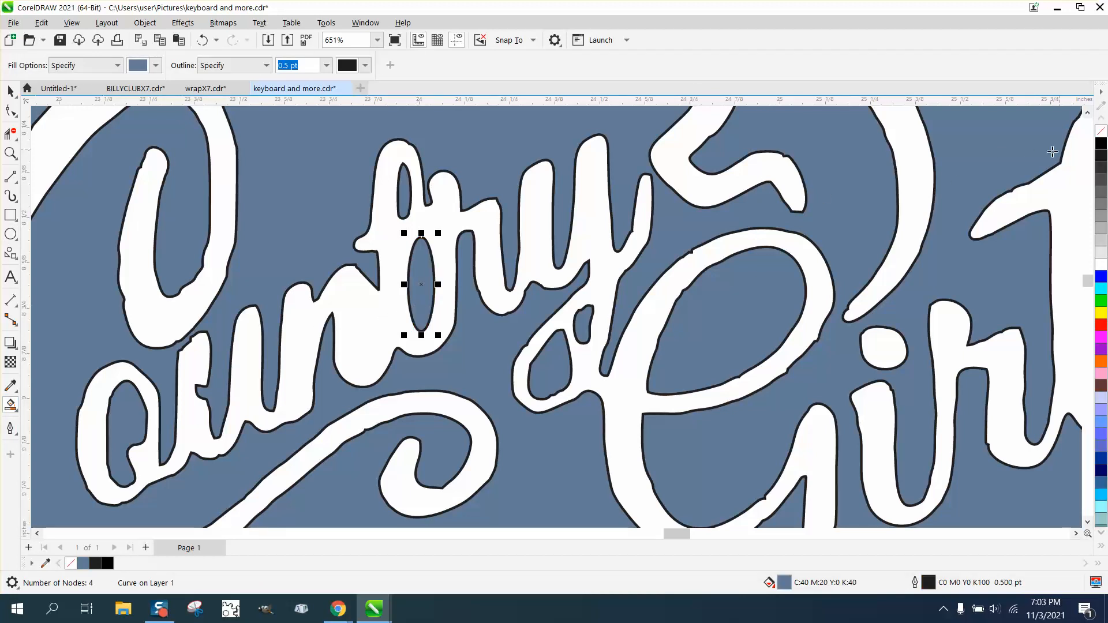
# Smart-fill the small oval at the top of the l in the Girl copy and remove the new shape's outline
pyautogui.scroll(-1, 582, 270)
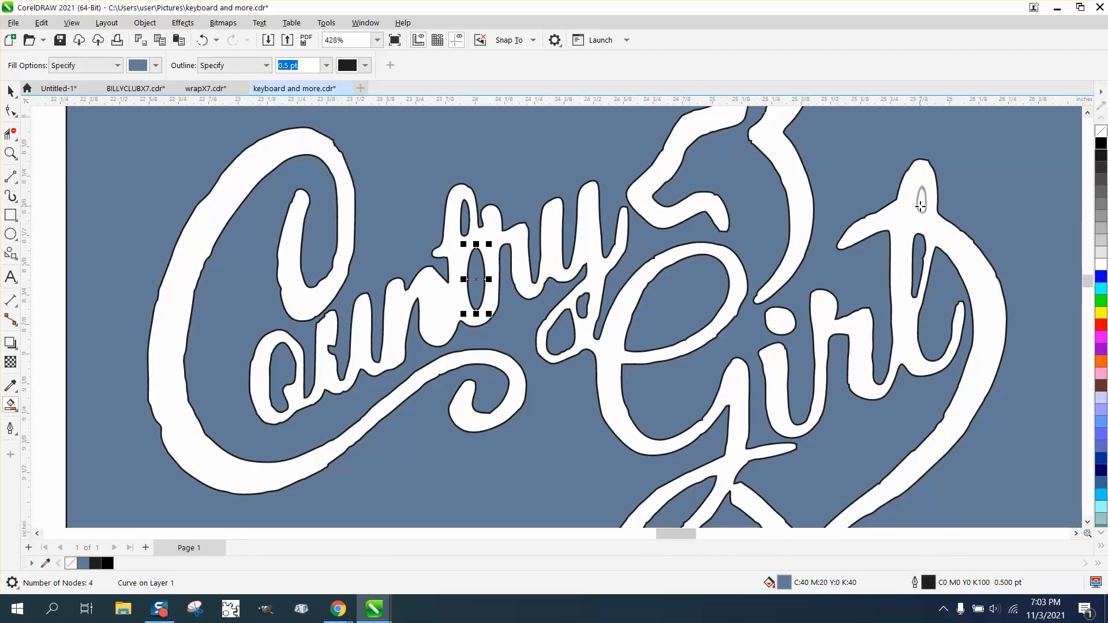
pyautogui.click(922, 206)
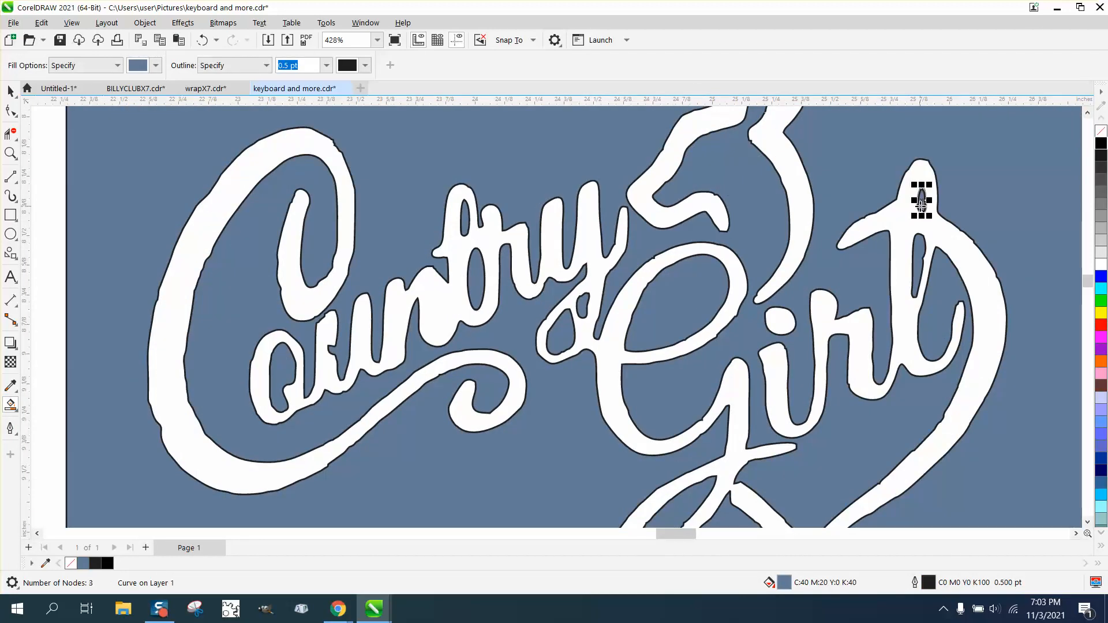
pyautogui.rightClick(1101, 135)
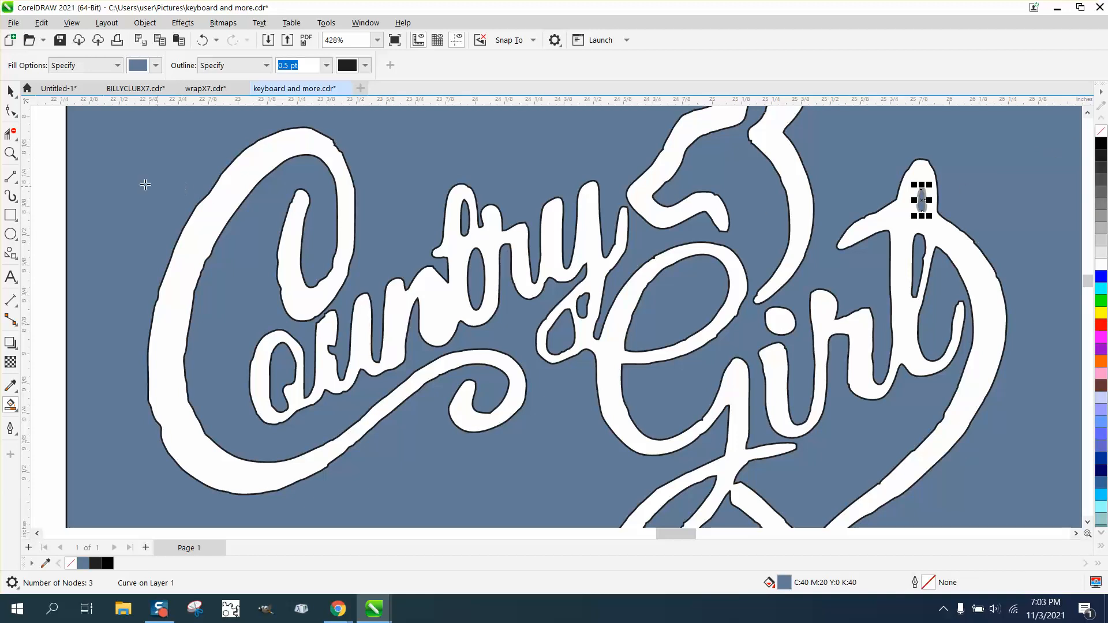
# Delete the gray oval behind the blue-gray fill at the top of the l in Girl
pyautogui.click(17, 157)
pyautogui.moveTo(894, 177); pyautogui.dragTo(986, 239)
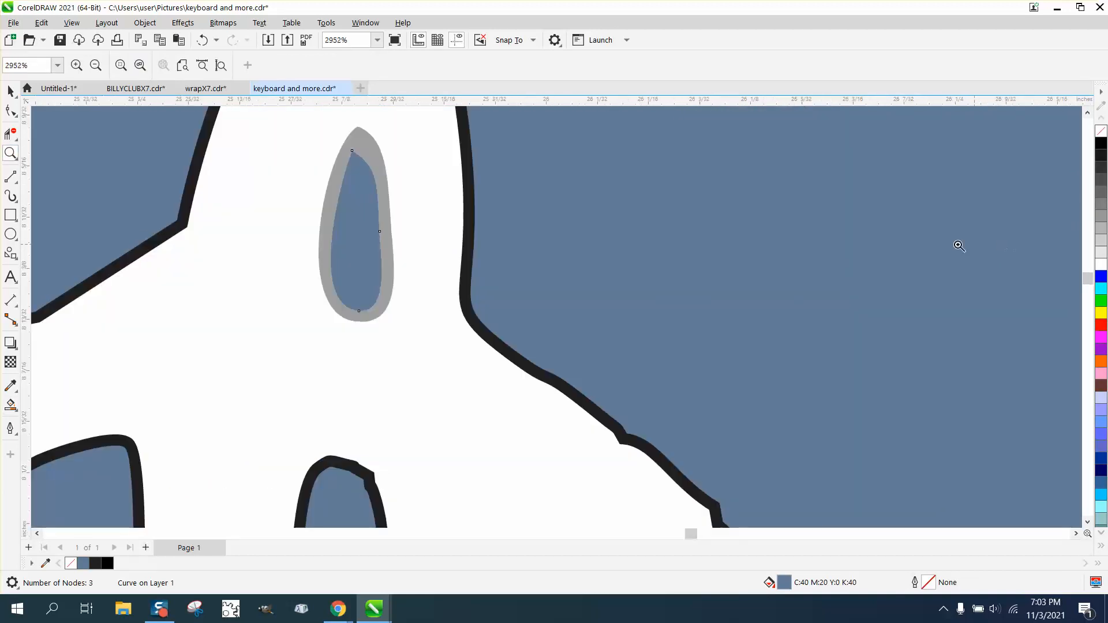
pyautogui.press('space')
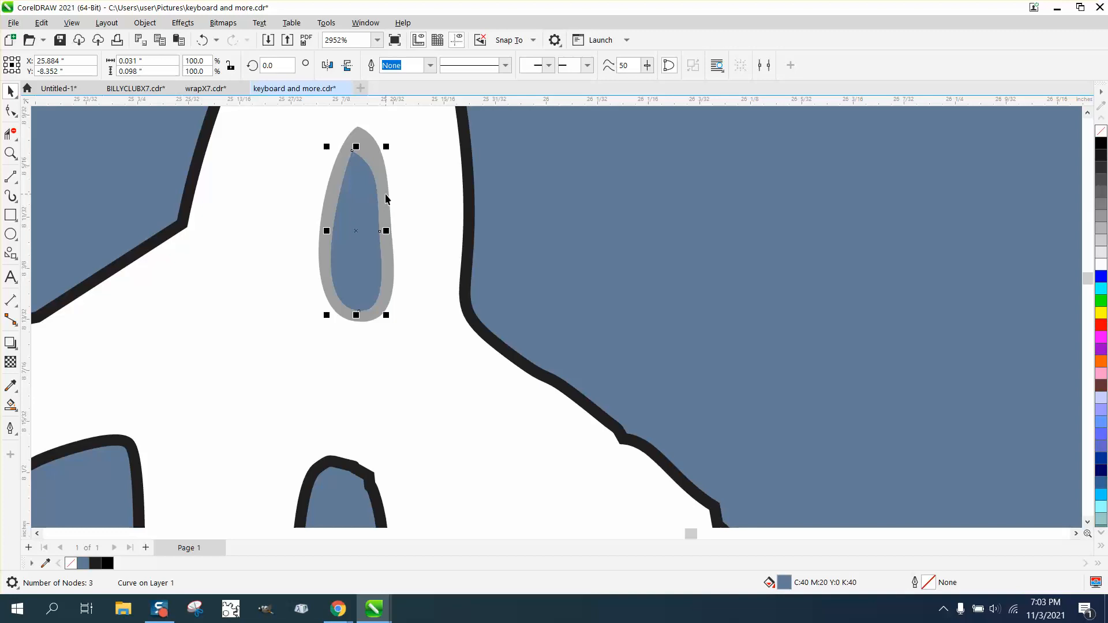
pyautogui.click(386, 194)
pyautogui.press('Delete')
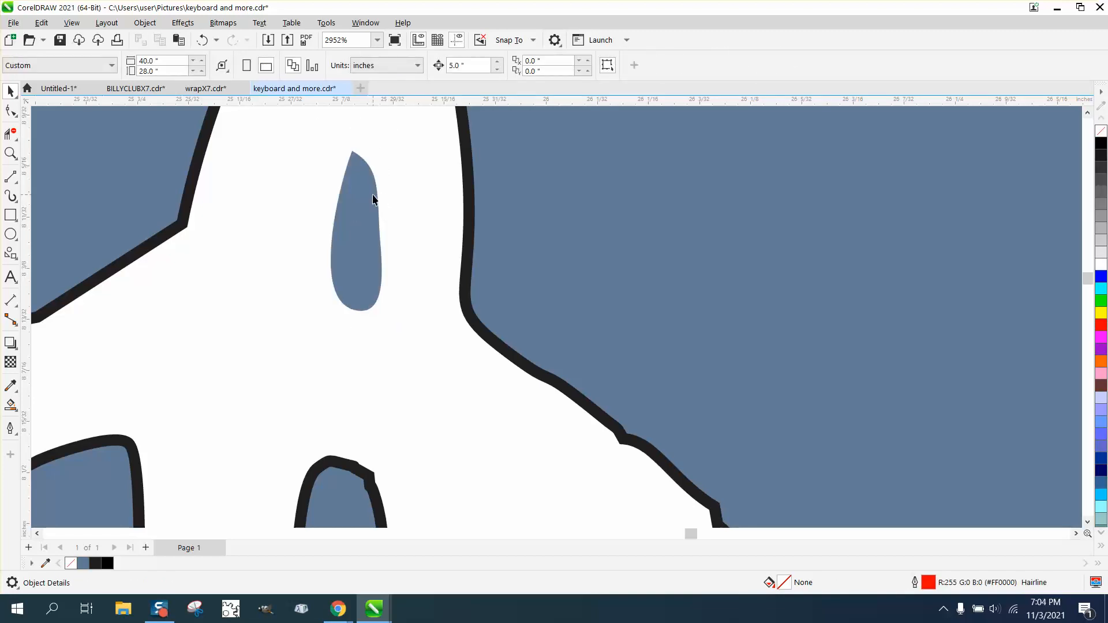
# Enlarge the blue-gray fill at the top of the l in Girl to 120.3 percent and shift it slightly left
pyautogui.click(373, 195)
pyautogui.moveTo(387, 148); pyautogui.dragTo(434, 120)
pyautogui.moveTo(362, 210); pyautogui.dragTo(339, 211)
pyautogui.scroll(-8, 410, 223)
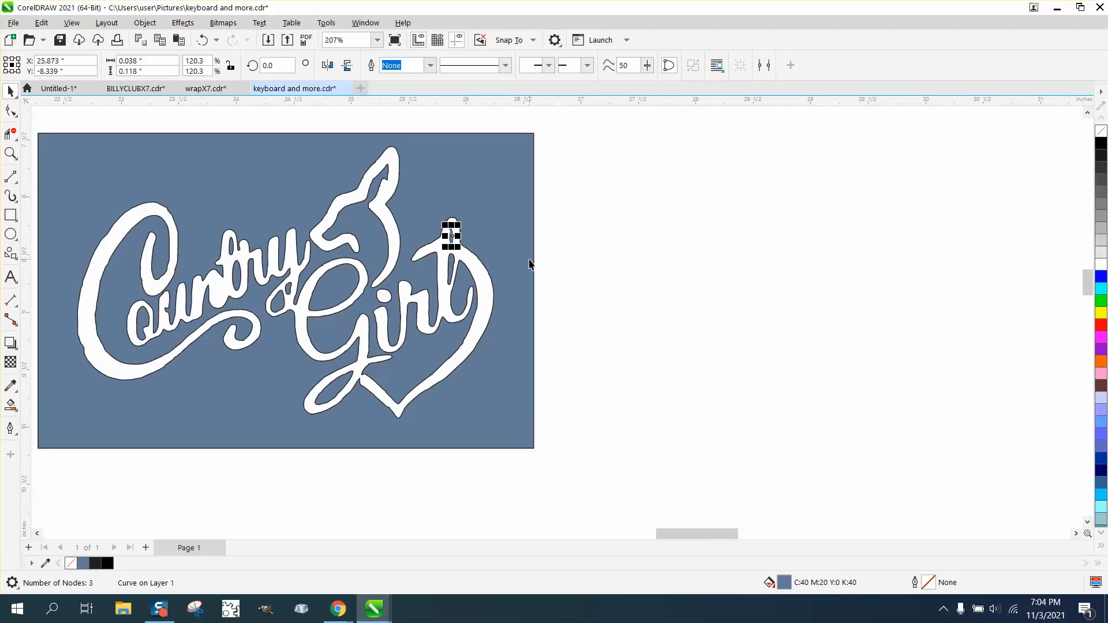
pyautogui.scroll(-1, 530, 264)
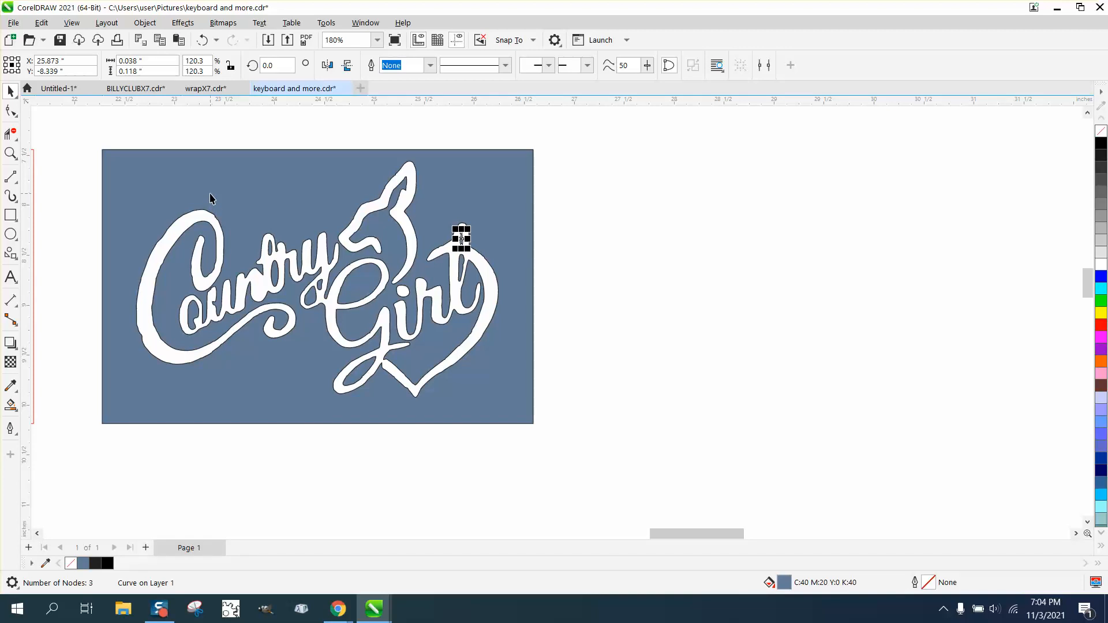
# Remove the fill from the whole blue-gray Country Girl copy and give all its objects black outlines
pyautogui.moveTo(76, 136); pyautogui.dragTo(638, 479)
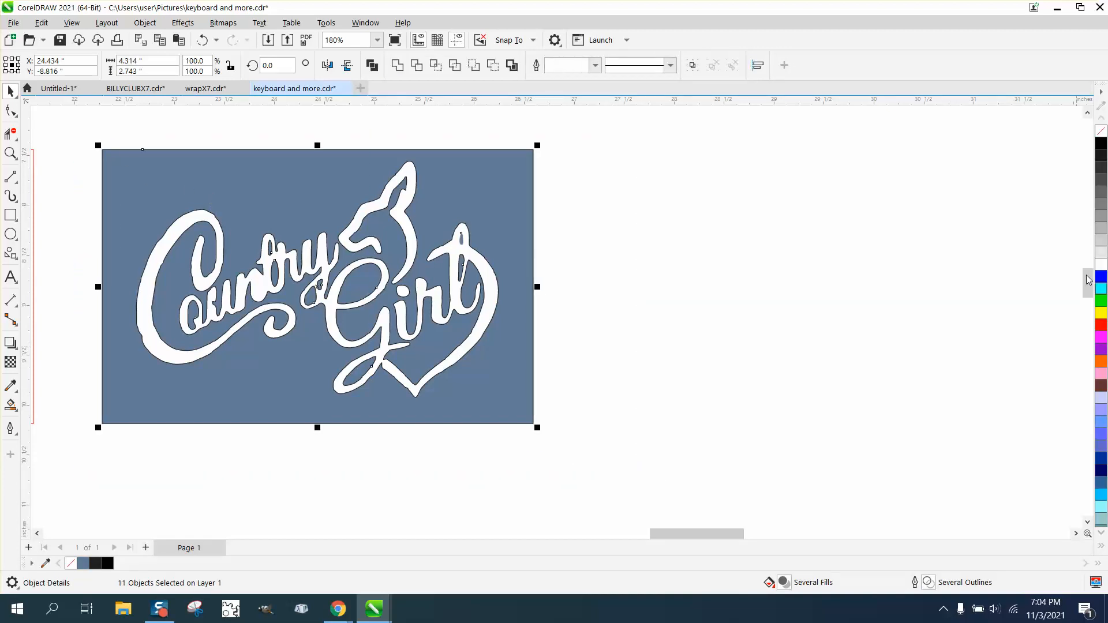
pyautogui.click(1102, 133)
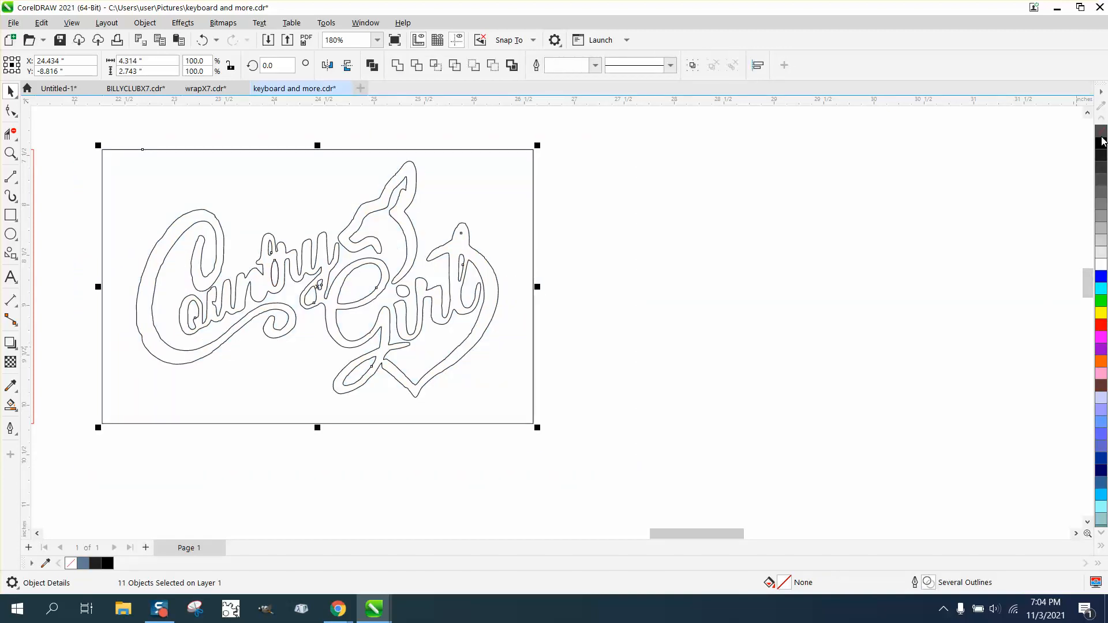
pyautogui.rightClick(1102, 147)
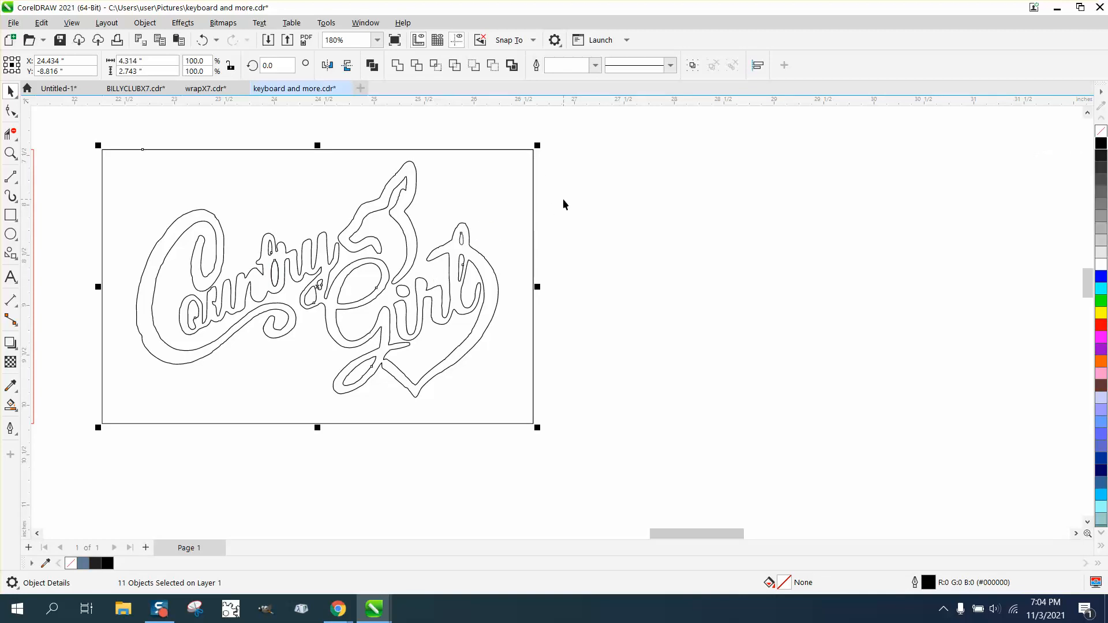
# Combine all the selected outlines of the Country Girl copy into a single curve
pyautogui.click(144, 22)
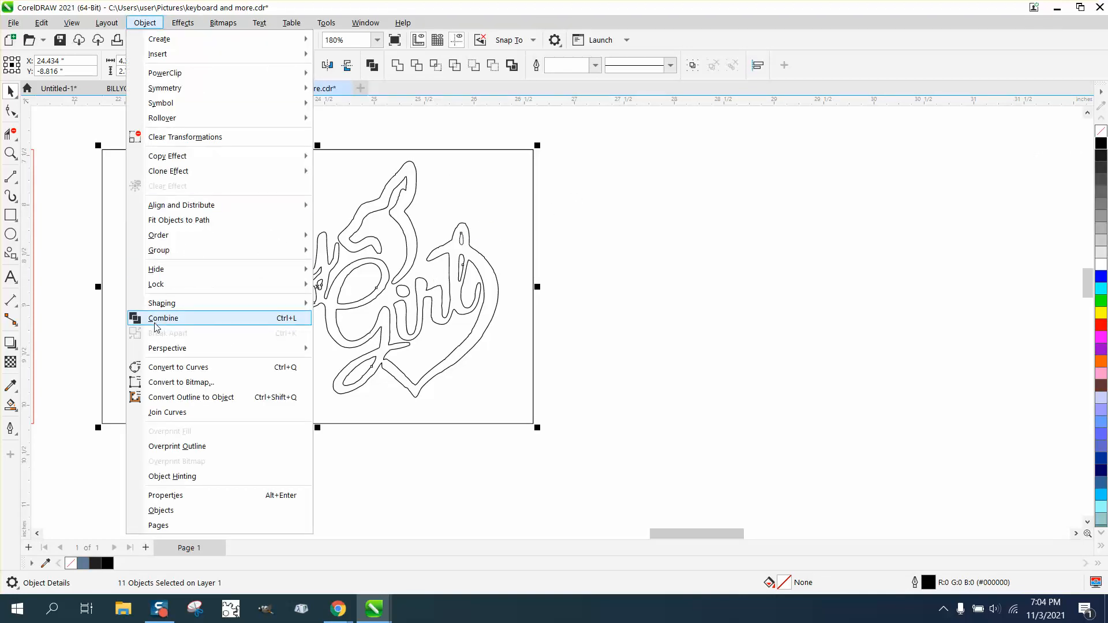
pyautogui.moveTo(168, 256)
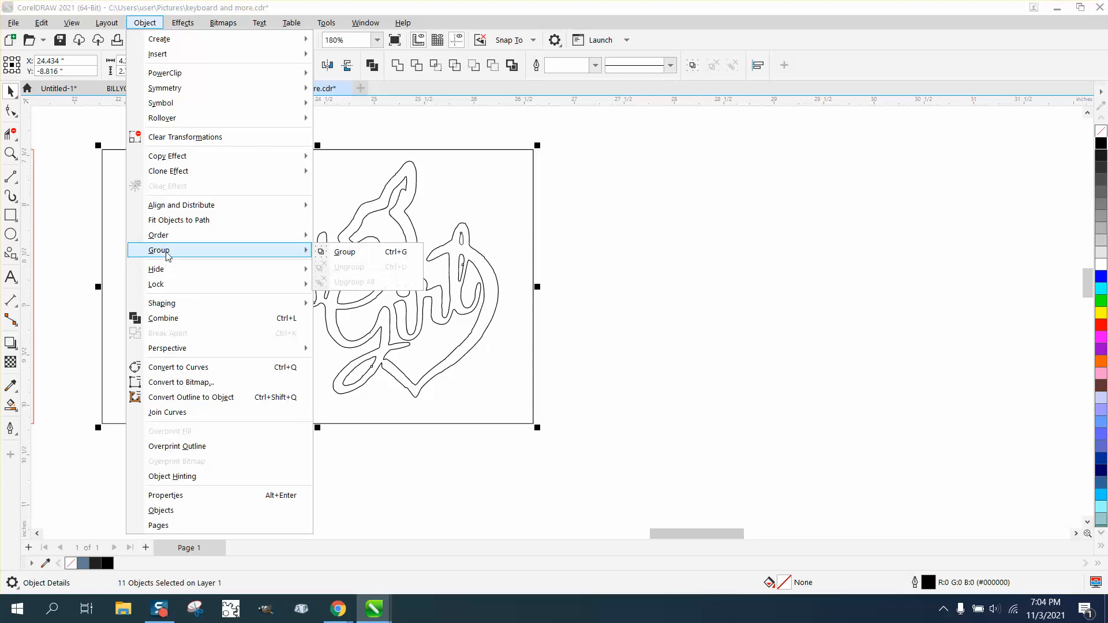
pyautogui.click(594, 283)
pyautogui.click(593, 281)
pyautogui.click(371, 185)
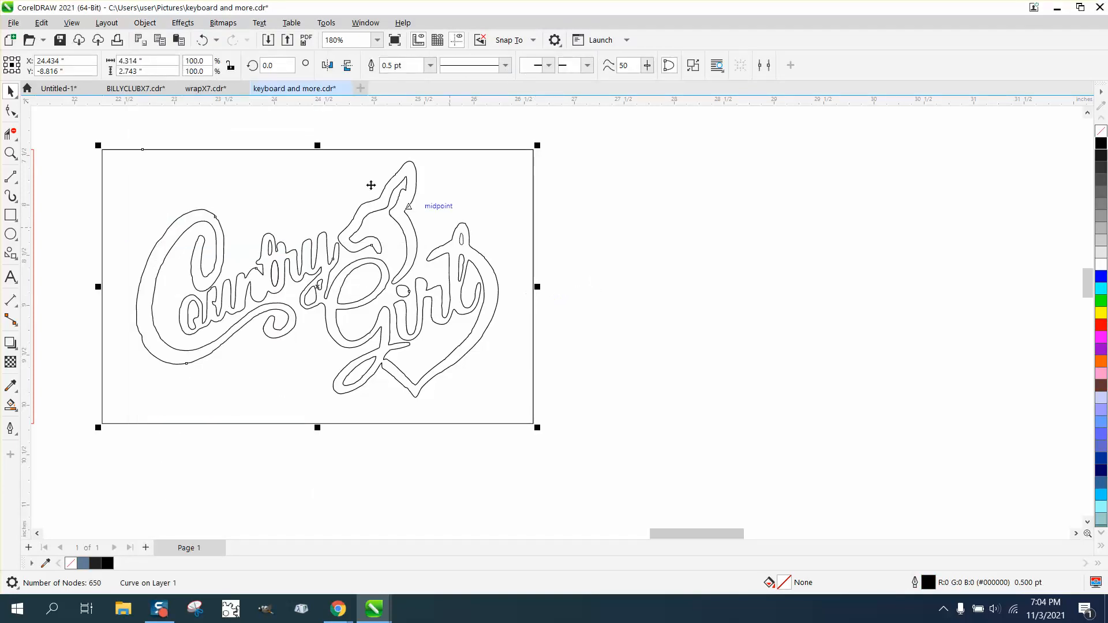
# Break the combined curve apart and delete the rectangle surrounding the lettering
pyautogui.click(145, 23)
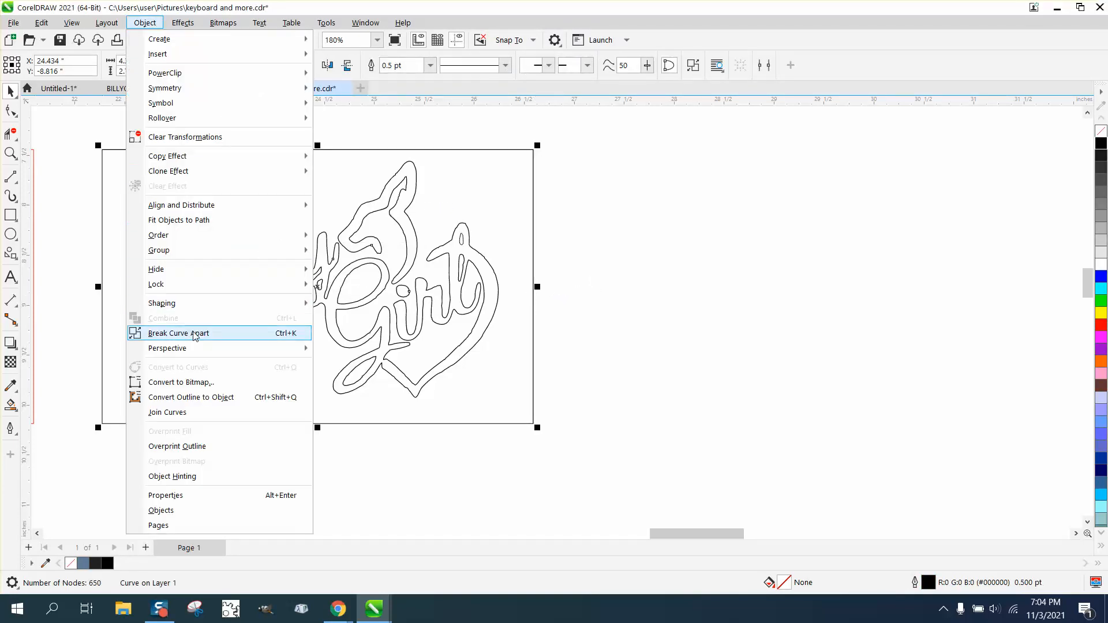
pyautogui.click(176, 333)
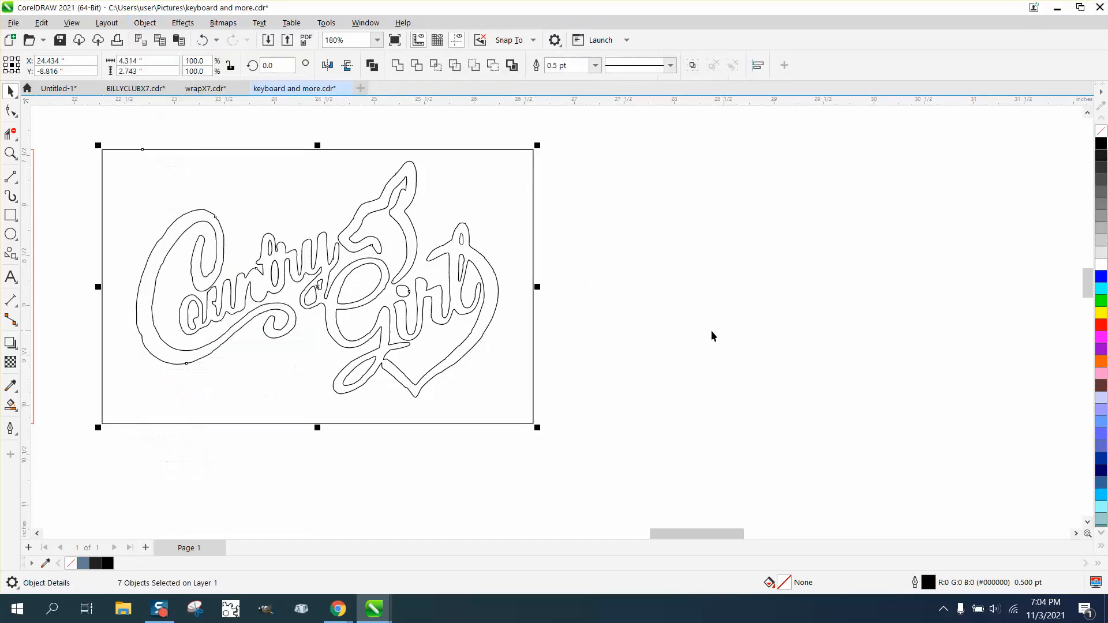
pyautogui.click(601, 298)
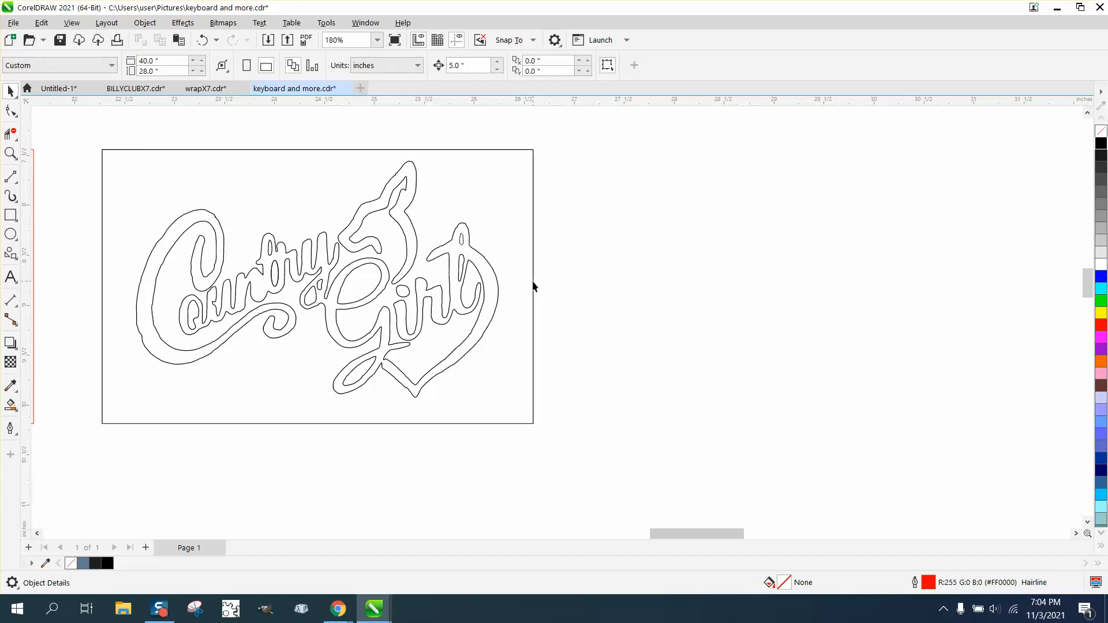
pyautogui.click(532, 282)
pyautogui.press('Delete')
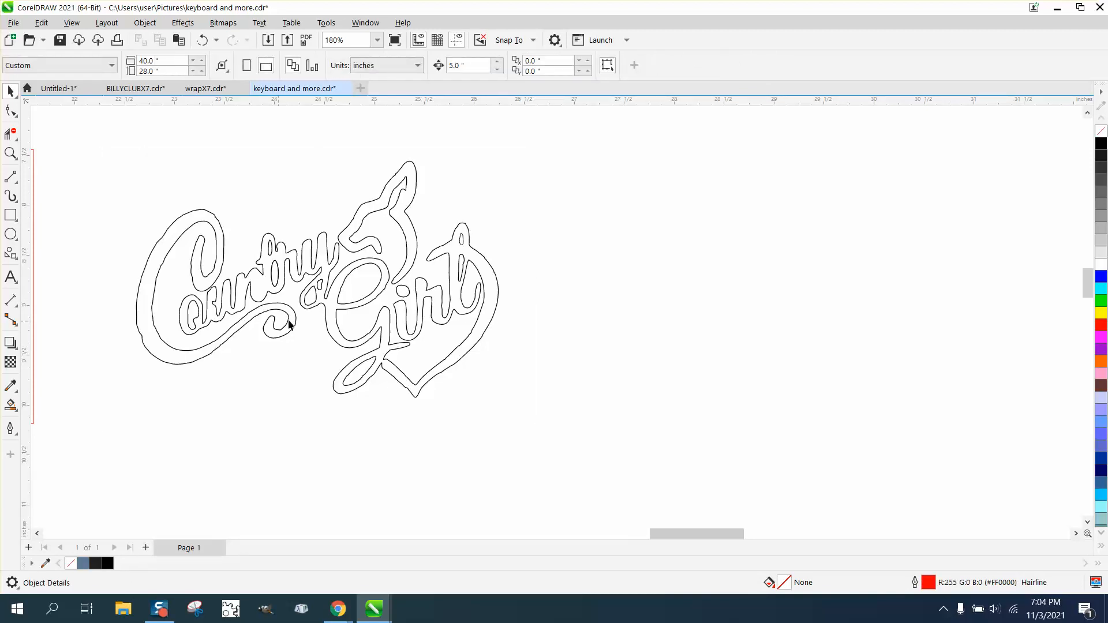
# Delete the nodes forming the notch in the first stem of the u in Country and convert that segment to a straight line
pyautogui.click(12, 155)
pyautogui.moveTo(183, 276); pyautogui.dragTo(312, 346)
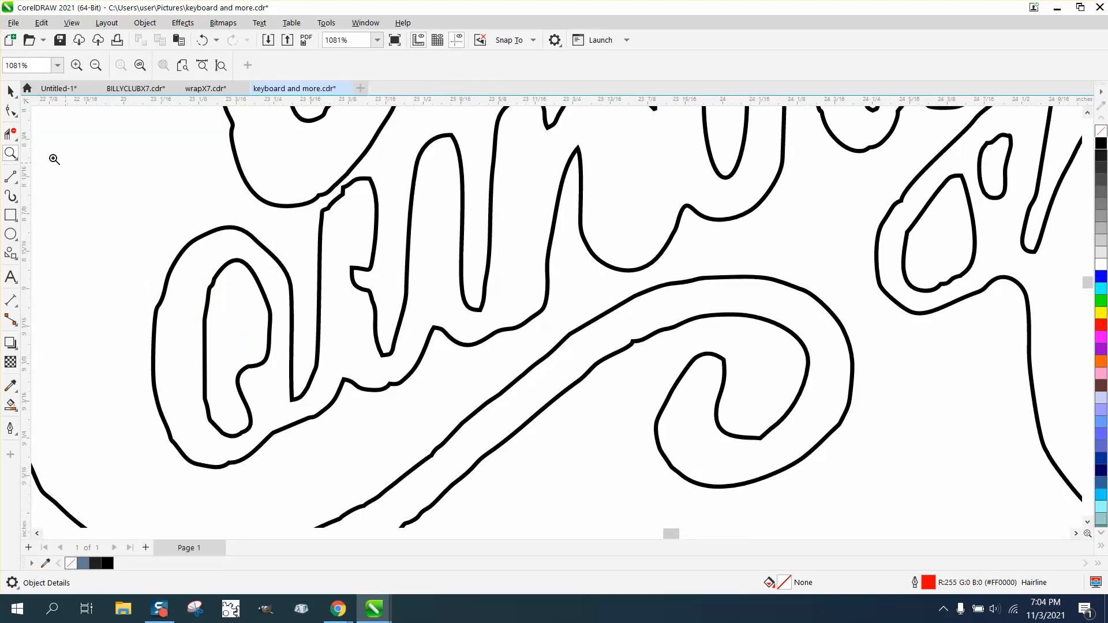
pyautogui.click(5, 112)
pyautogui.click(358, 269)
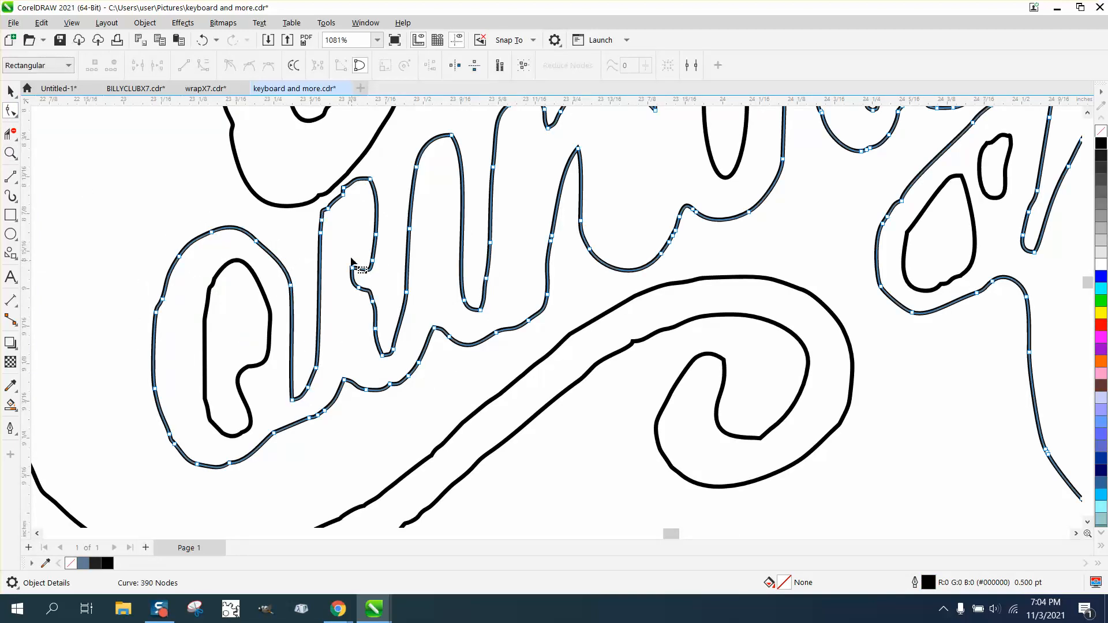
pyautogui.moveTo(345, 257); pyautogui.dragTo(367, 306)
pyautogui.press('Delete')
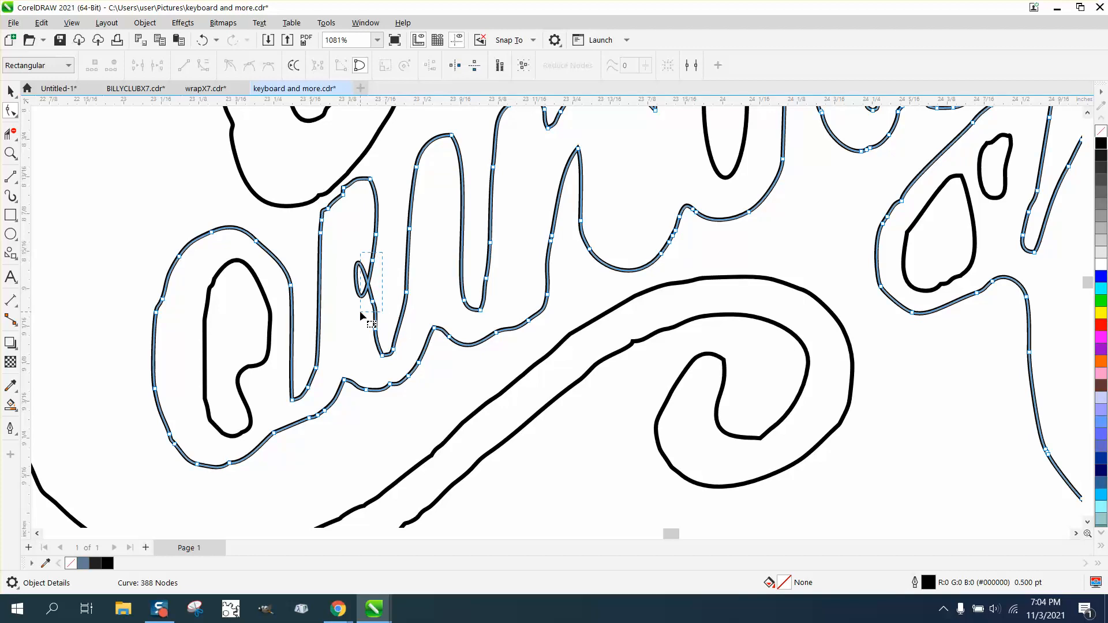
pyautogui.rightClick(373, 301)
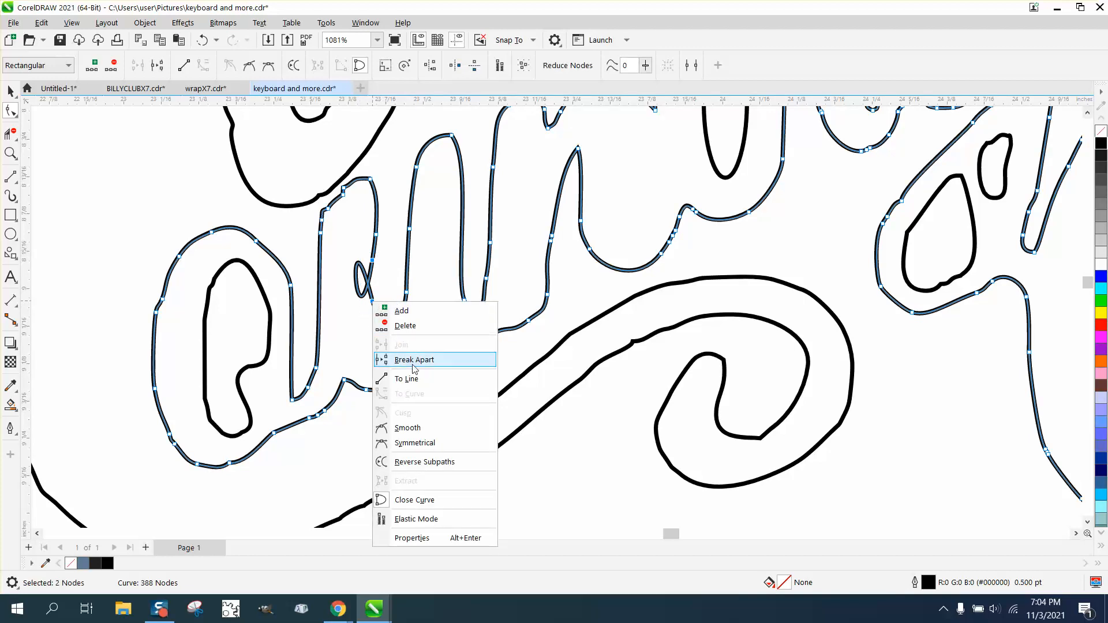
pyautogui.click(408, 377)
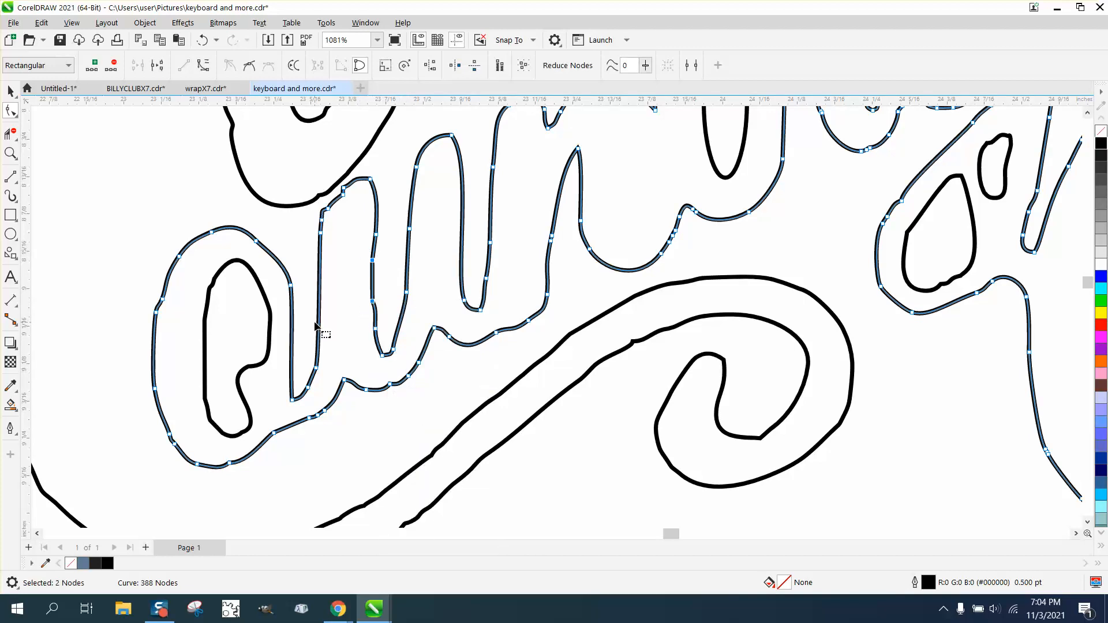
# Smooth the lettering outline around the u and n of Country using the Smooth tool with a 0.5-inch nib
pyautogui.scroll(-5, 315, 326)
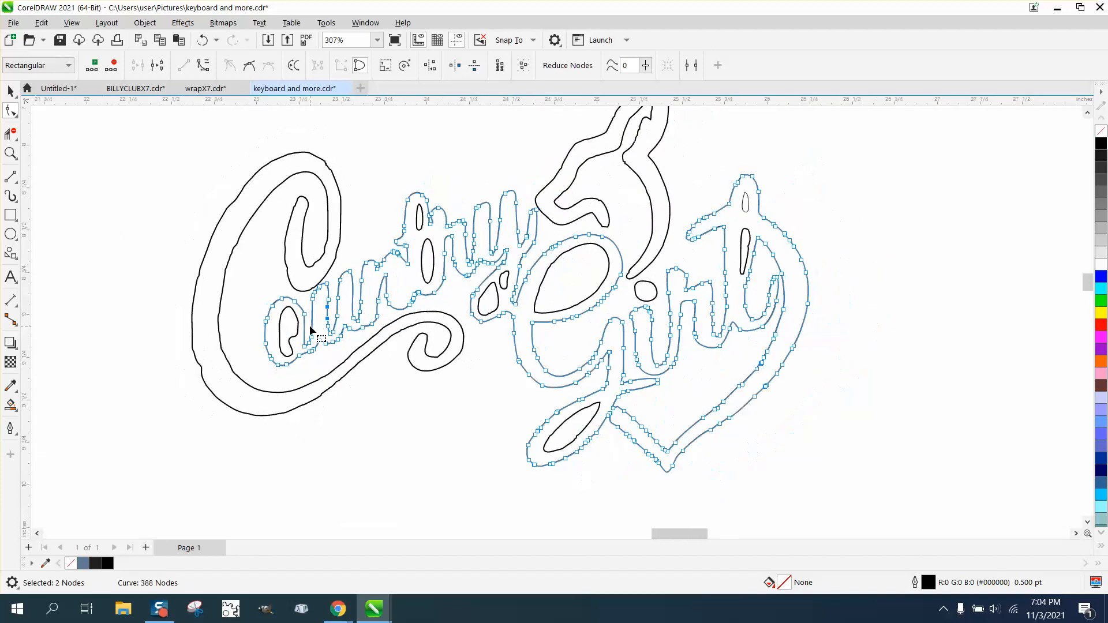
pyautogui.click(16, 116)
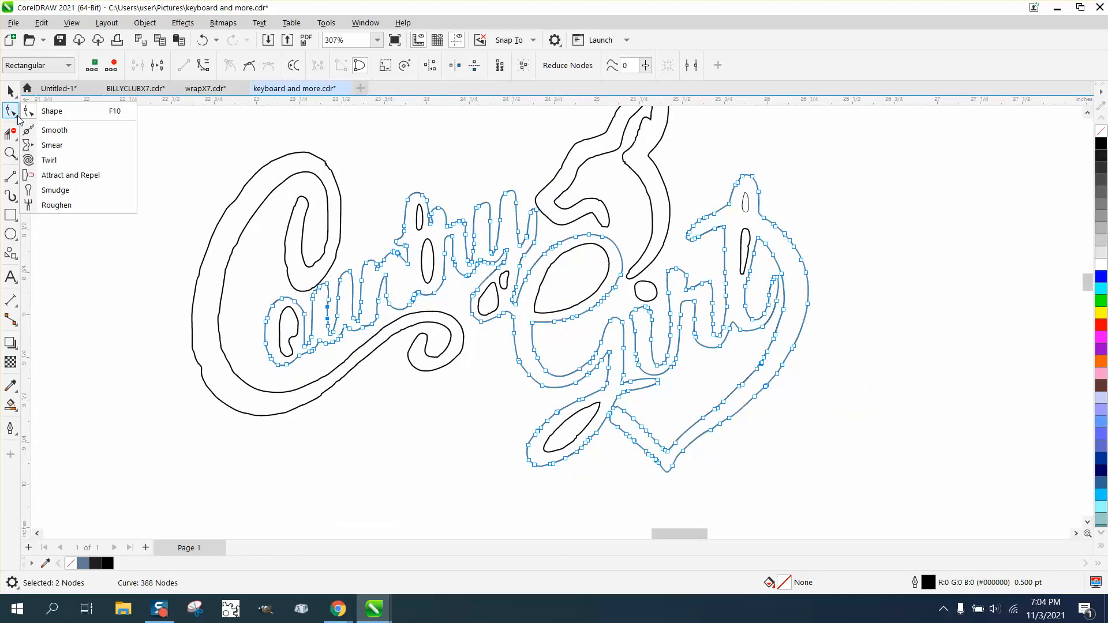
pyautogui.click(46, 126)
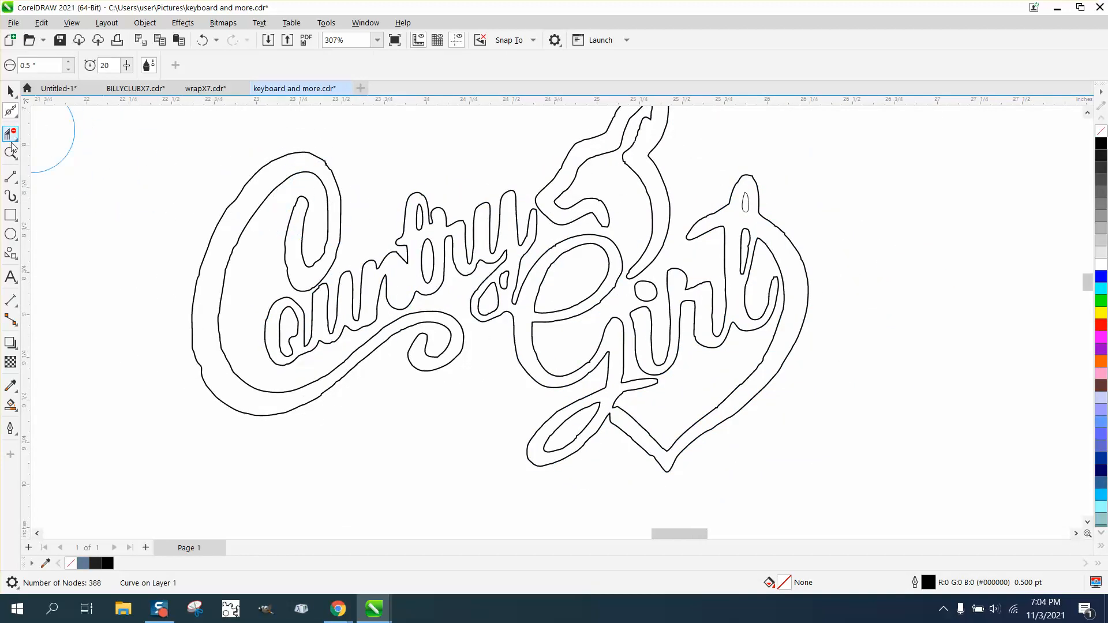
pyautogui.moveTo(315, 248); pyautogui.dragTo(387, 262)
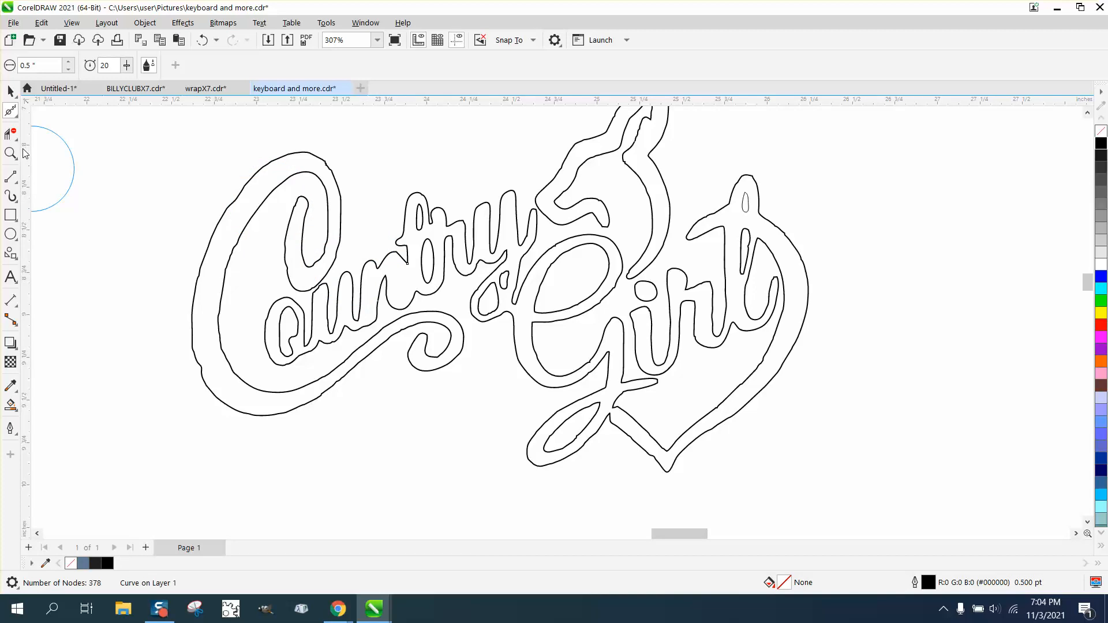
# Smooth the outline of the large C in Country, from its upper curve down through the curled tail
pyautogui.click(10, 154)
pyautogui.moveTo(138, 140); pyautogui.dragTo(433, 313)
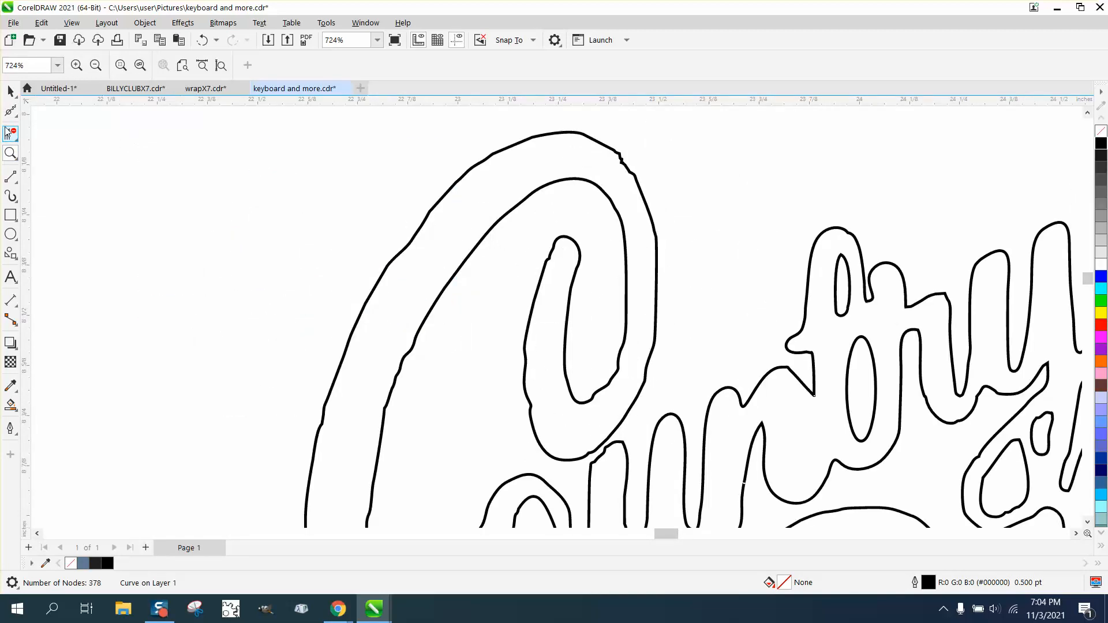
pyautogui.click(10, 111)
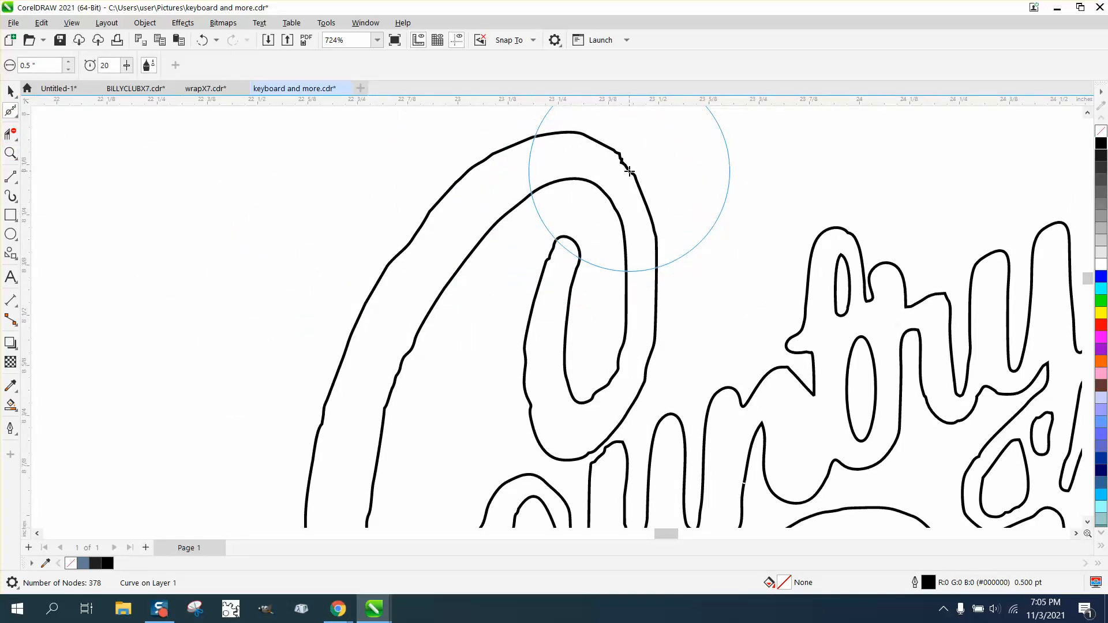
pyautogui.moveTo(629, 172)
pyautogui.mouseDown()
pyautogui.moveTo(651, 205)
pyautogui.moveTo(660, 300)
pyautogui.moveTo(649, 349)
pyautogui.moveTo(592, 438)
pyautogui.moveTo(569, 440)
pyautogui.moveTo(527, 398)
pyautogui.moveTo(527, 299)
pyautogui.moveTo(573, 220)
pyautogui.moveTo(444, 256)
pyautogui.moveTo(374, 409)
pyautogui.moveTo(345, 385)
pyautogui.moveTo(363, 303)
pyautogui.moveTo(421, 211)
pyautogui.mouseUp()
pyautogui.scroll(-2, 421, 210)
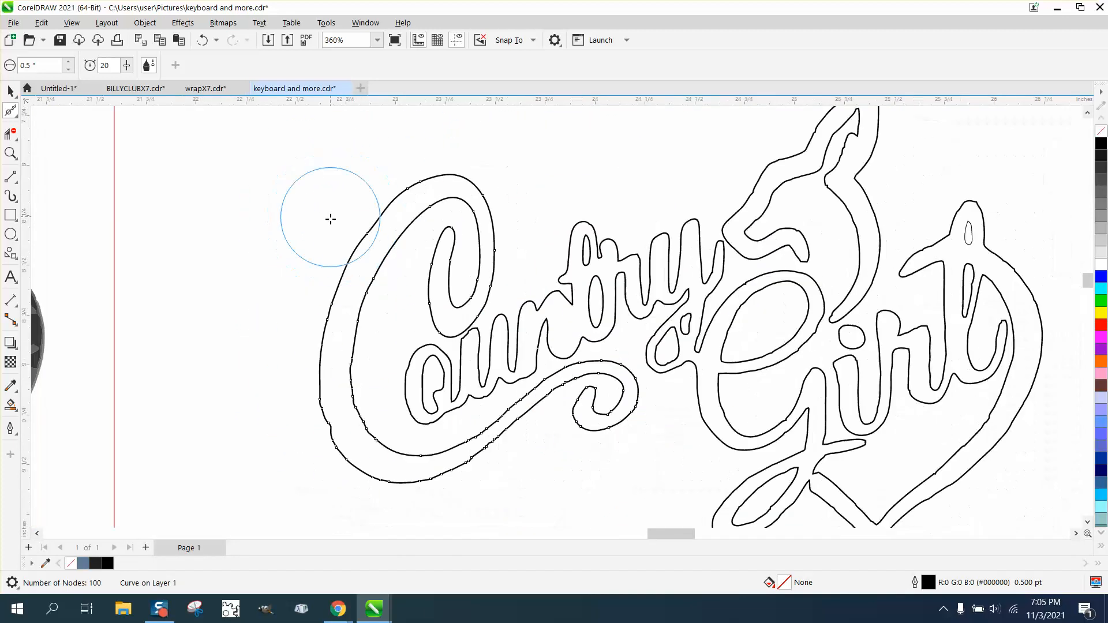
pyautogui.moveTo(348, 285)
pyautogui.mouseDown()
pyautogui.moveTo(328, 362)
pyautogui.moveTo(337, 436)
pyautogui.moveTo(344, 361)
pyautogui.moveTo(373, 430)
pyautogui.moveTo(355, 449)
pyautogui.moveTo(336, 432)
pyautogui.moveTo(328, 410)
pyautogui.moveTo(391, 456)
pyautogui.moveTo(459, 456)
pyautogui.moveTo(594, 372)
pyautogui.moveTo(627, 380)
pyautogui.moveTo(619, 427)
pyautogui.moveTo(590, 432)
pyautogui.moveTo(578, 416)
pyautogui.moveTo(559, 440)
pyautogui.mouseUp()
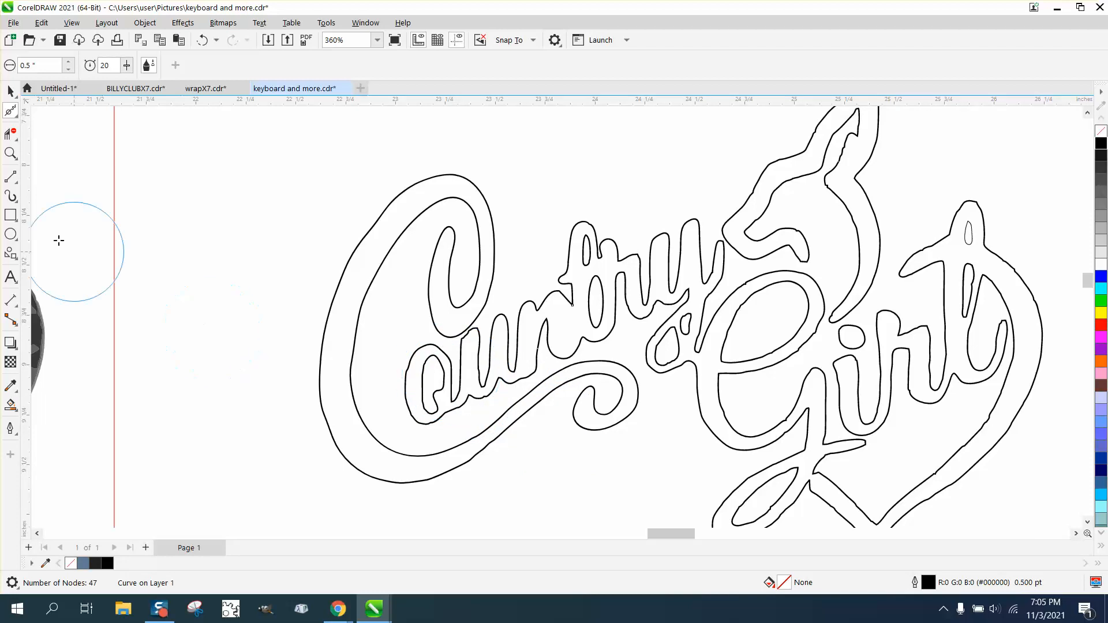
# Smooth the inner opening and the outer outline of the o in Country
pyautogui.click(10, 153)
pyautogui.click(432, 392)
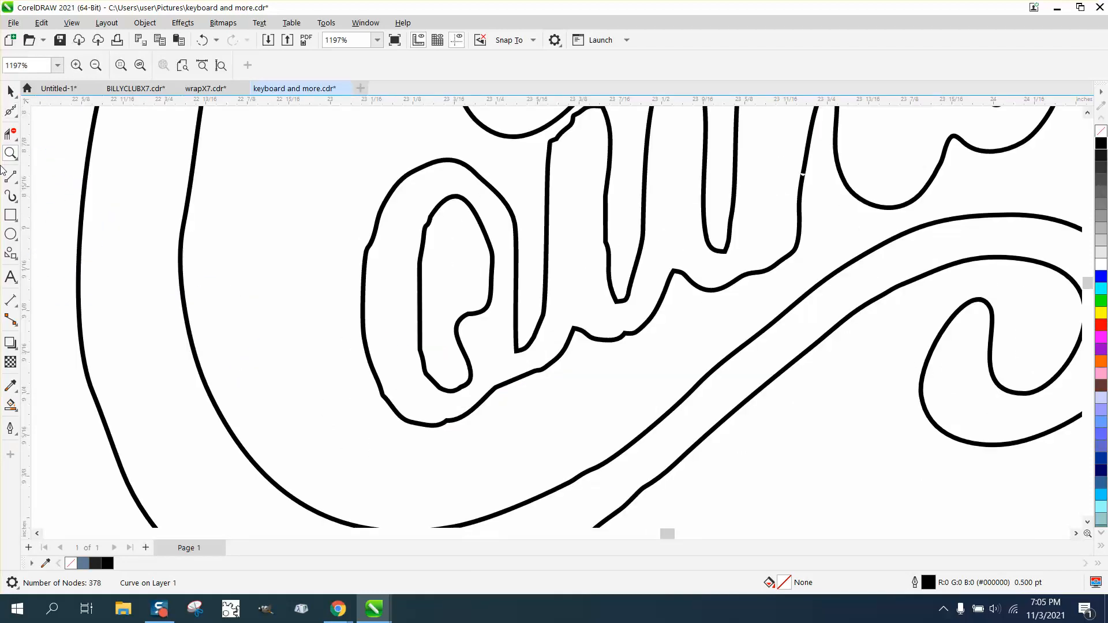
pyautogui.click(10, 110)
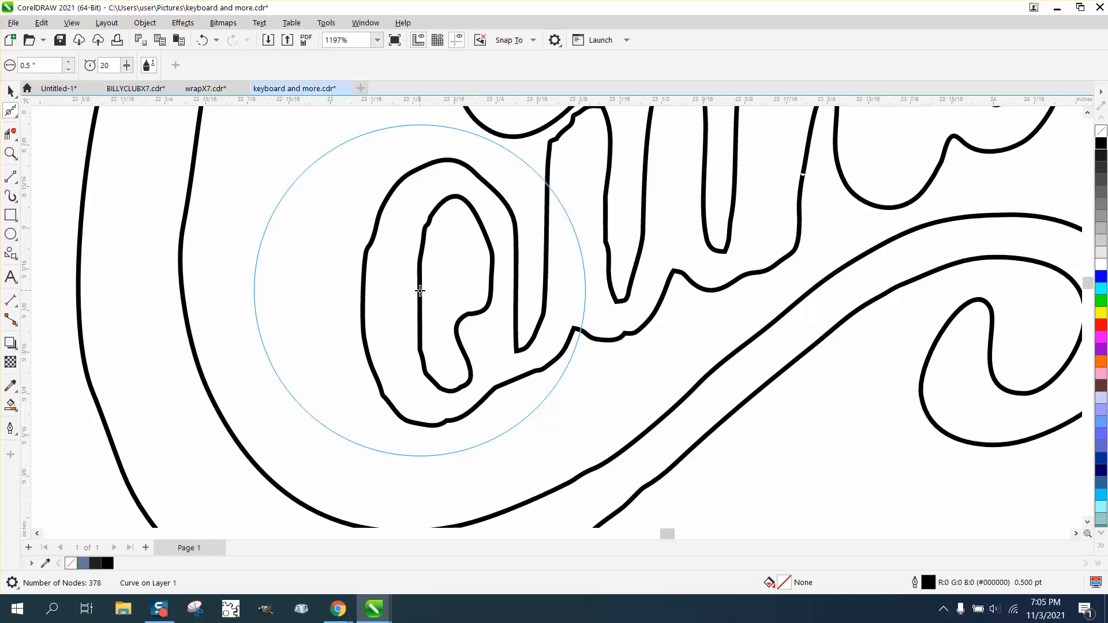
pyautogui.moveTo(420, 290)
pyautogui.mouseDown()
pyautogui.moveTo(448, 222)
pyautogui.moveTo(467, 226)
pyautogui.moveTo(459, 199)
pyautogui.moveTo(436, 275)
pyautogui.moveTo(461, 317)
pyautogui.mouseUp()
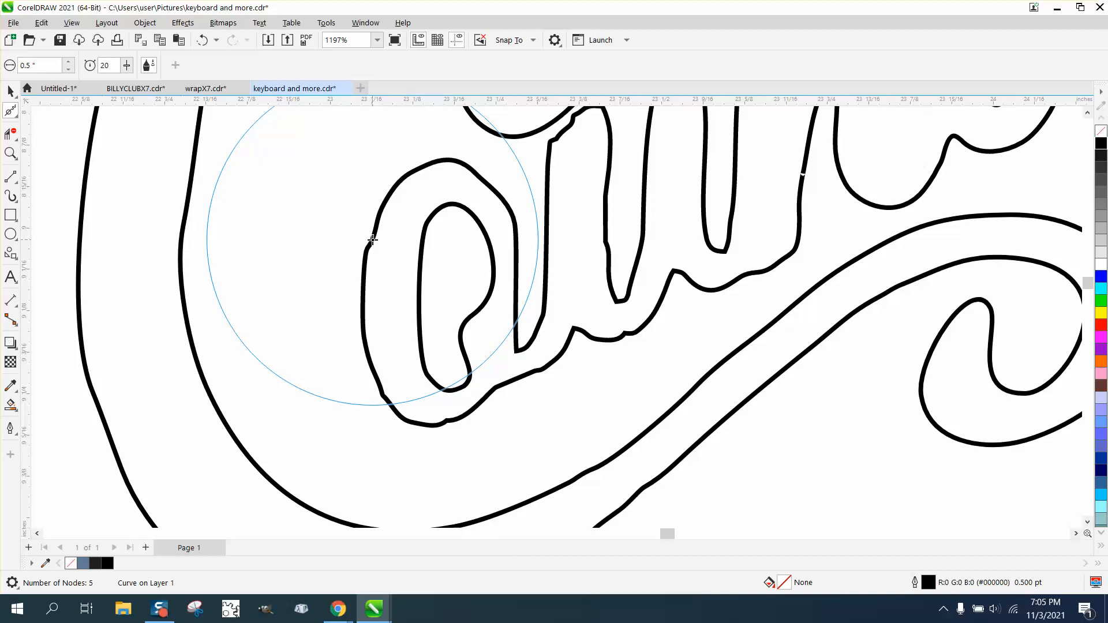
pyautogui.moveTo(363, 297); pyautogui.dragTo(366, 306)
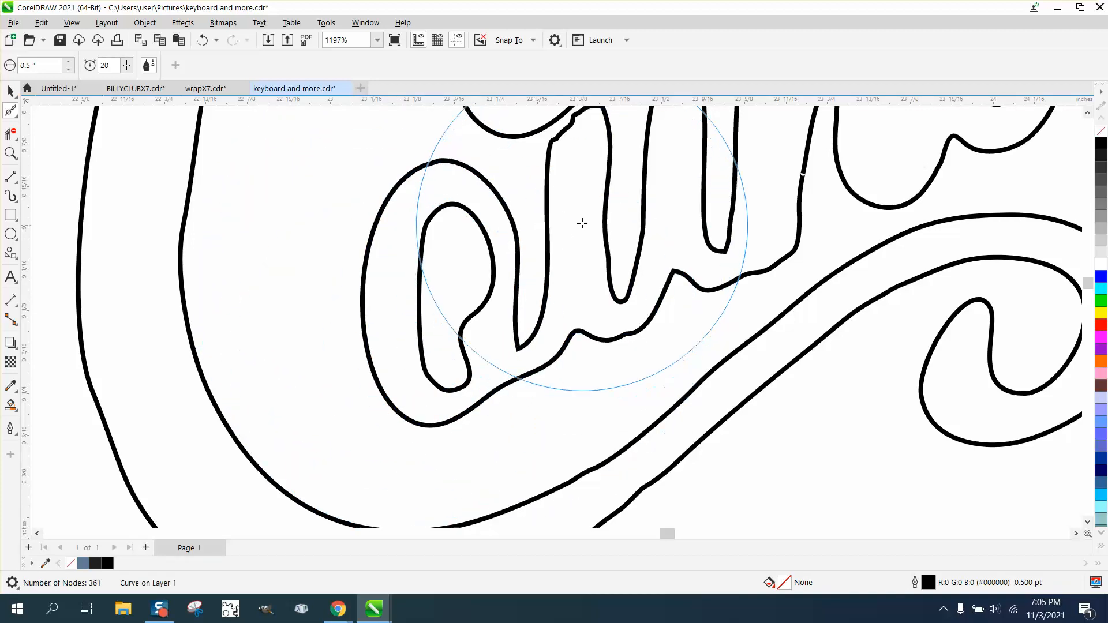
# Smooth the jagged outlines of the u and n in Country
pyautogui.moveTo(582, 224); pyautogui.dragTo(606, 247)
pyautogui.scroll(-2, 628, 289)
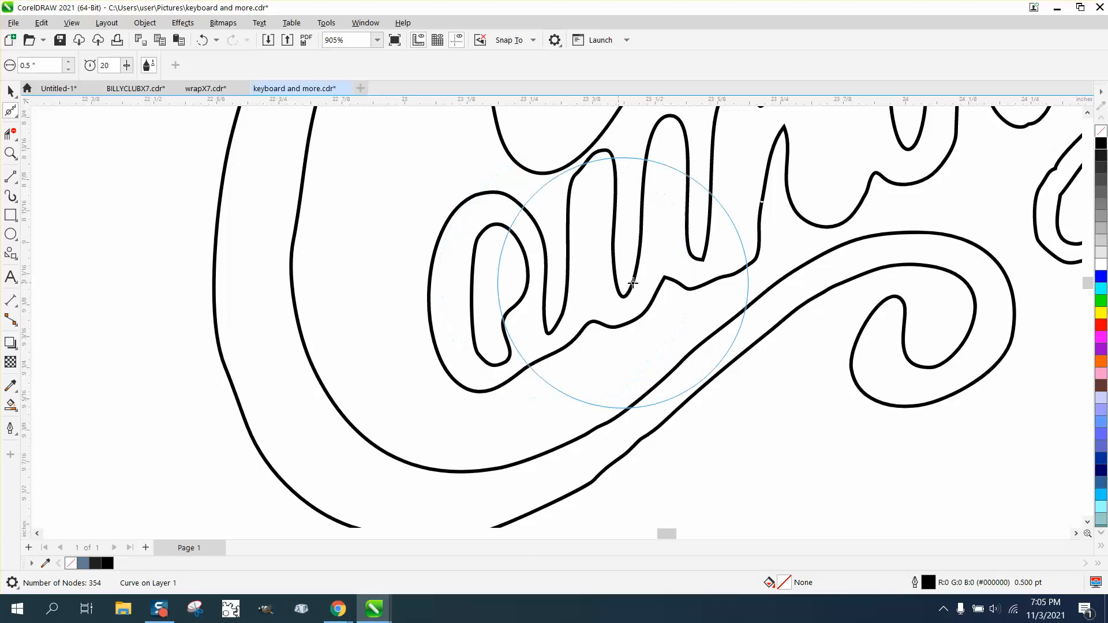
pyautogui.moveTo(633, 283); pyautogui.dragTo(683, 267)
pyautogui.scroll(-3, 683, 268)
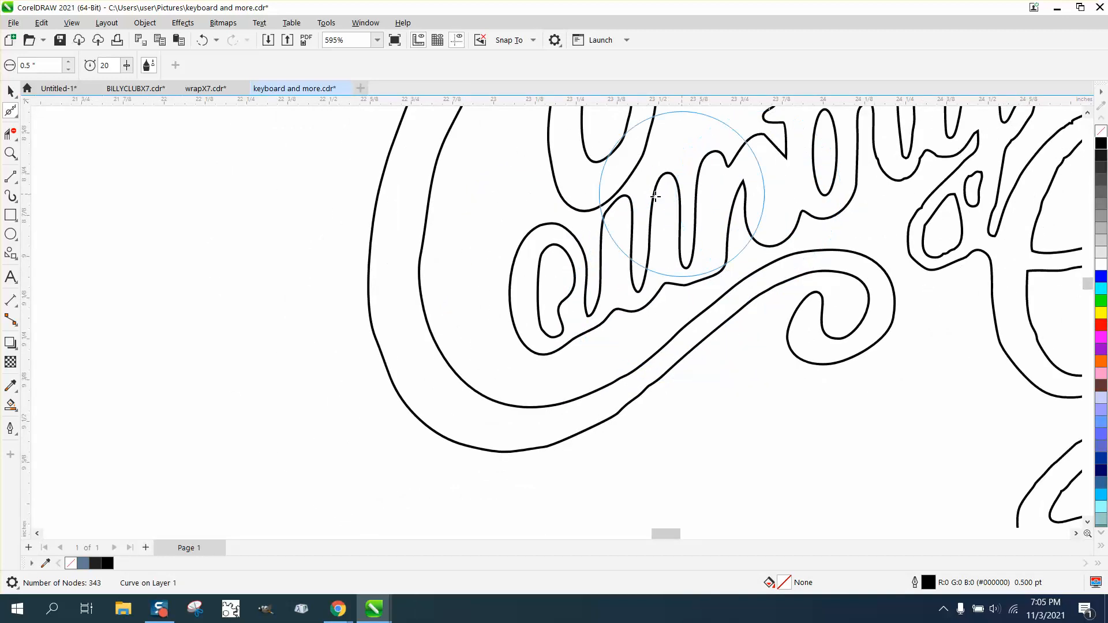
# Smooth the outlines around the tail of the y in Country and the upper and lower loops of the G in Girl
pyautogui.scroll(-4, 655, 196)
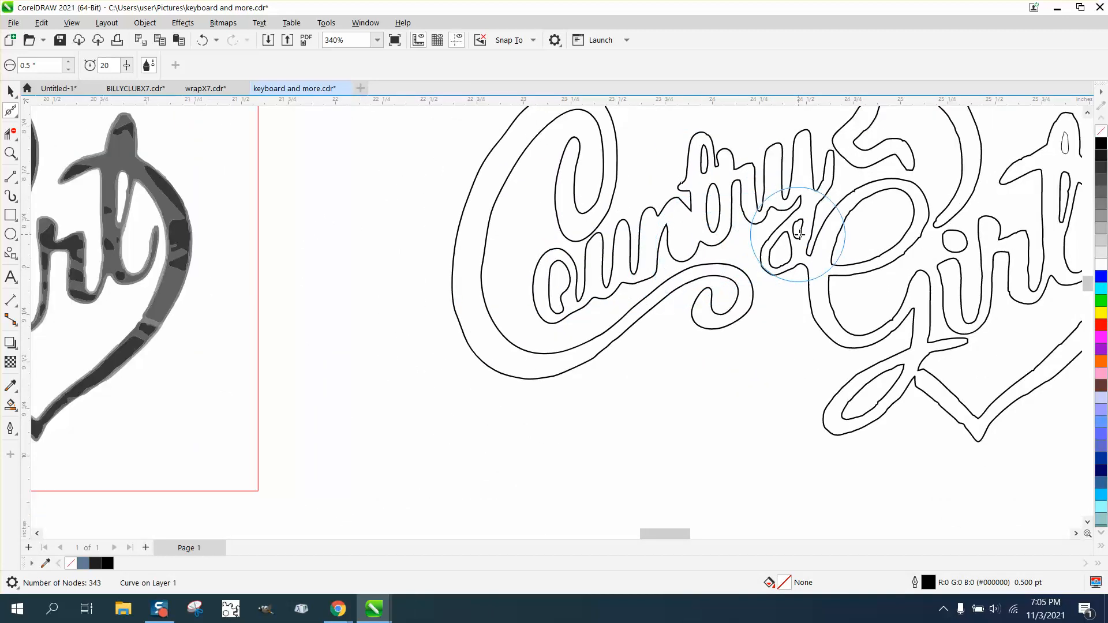
pyautogui.moveTo(800, 234)
pyautogui.mouseDown()
pyautogui.moveTo(787, 273)
pyautogui.moveTo(803, 294)
pyautogui.moveTo(841, 299)
pyautogui.moveTo(830, 301)
pyautogui.moveTo(835, 284)
pyautogui.moveTo(930, 250)
pyautogui.moveTo(922, 254)
pyautogui.moveTo(911, 199)
pyautogui.moveTo(891, 190)
pyautogui.mouseUp()
pyautogui.moveTo(866, 191); pyautogui.dragTo(853, 223)
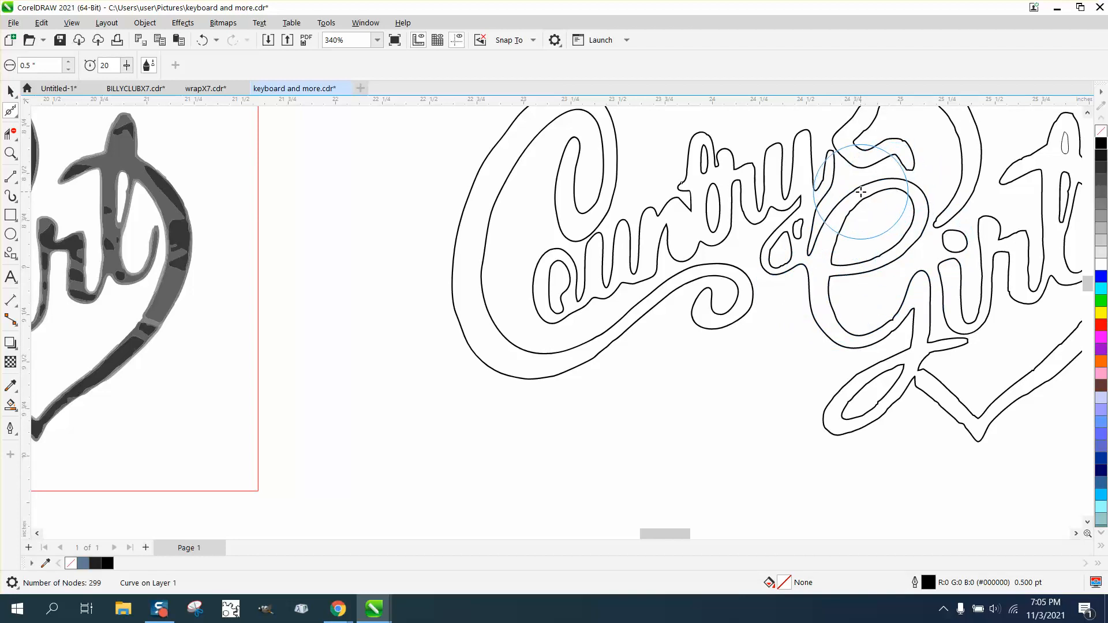
pyautogui.moveTo(903, 334)
pyautogui.mouseDown()
pyautogui.moveTo(916, 335)
pyautogui.moveTo(889, 321)
pyautogui.moveTo(883, 363)
pyautogui.moveTo(826, 423)
pyautogui.moveTo(849, 403)
pyautogui.moveTo(891, 403)
pyautogui.moveTo(867, 413)
pyautogui.moveTo(869, 401)
pyautogui.mouseUp()
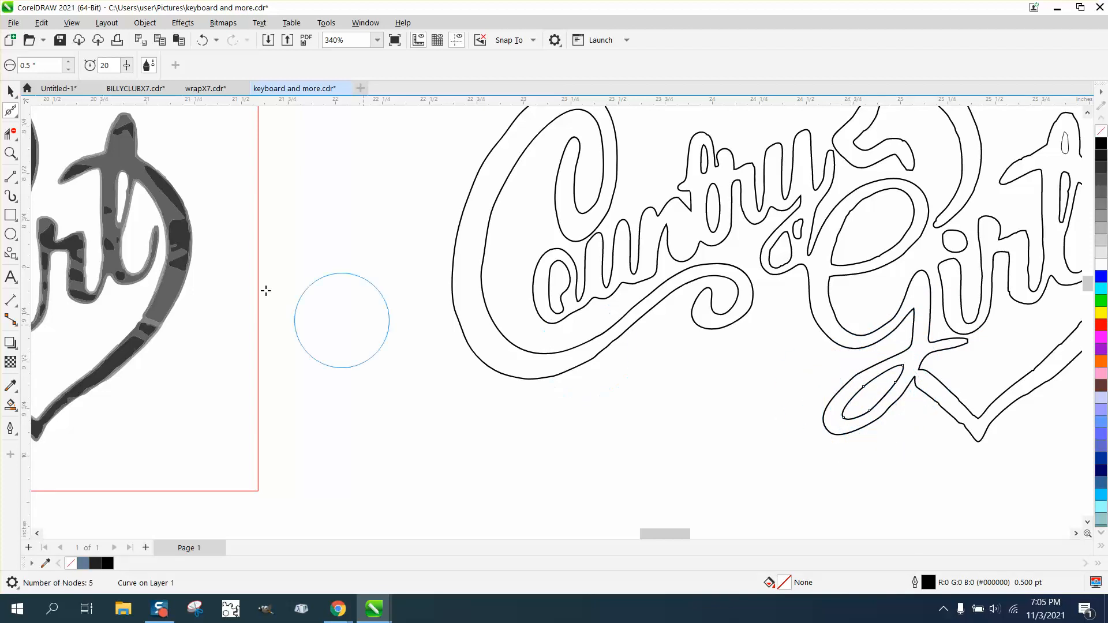
pyautogui.click(11, 153)
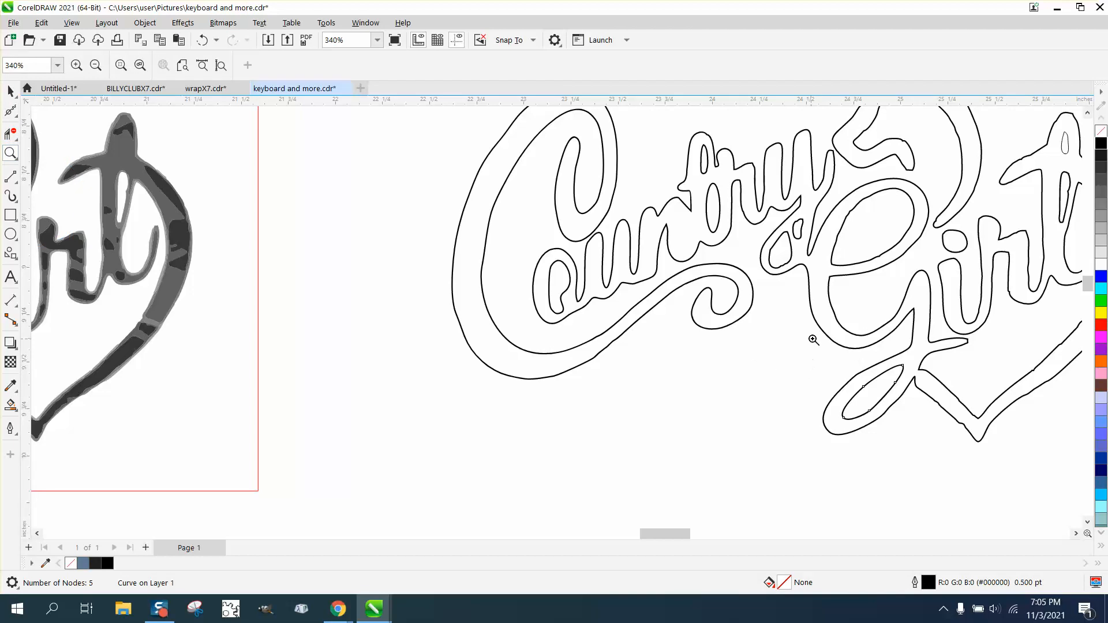
# Smooth the jagged heart outline beneath Girl, around its lower tip and up its right side toward the t
pyautogui.moveTo(997, 509); pyautogui.dragTo(997, 508)
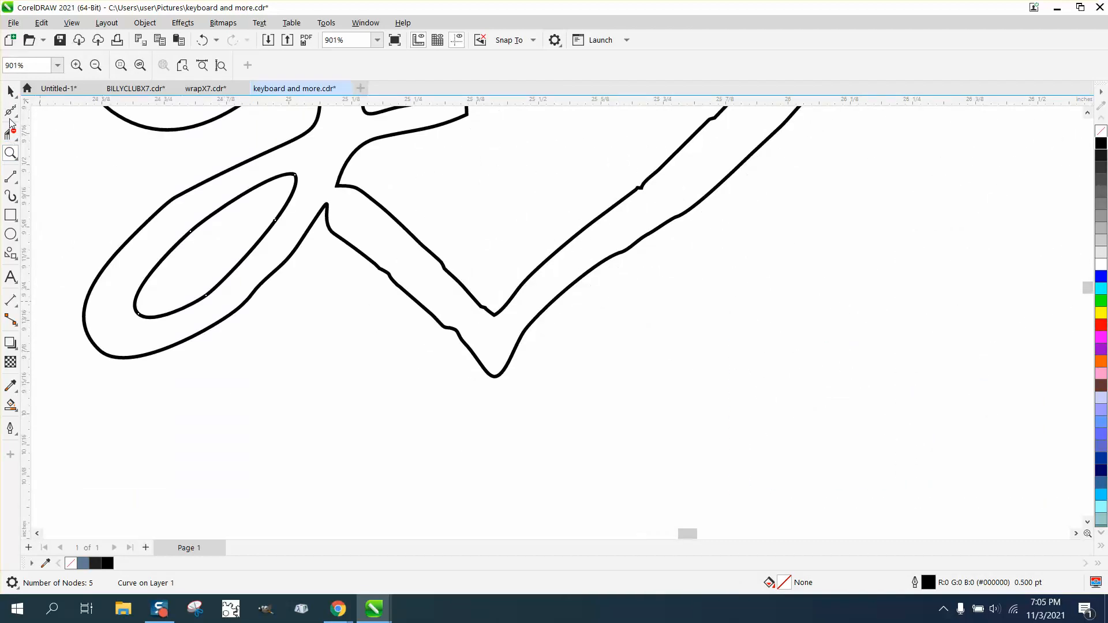
pyautogui.click(11, 112)
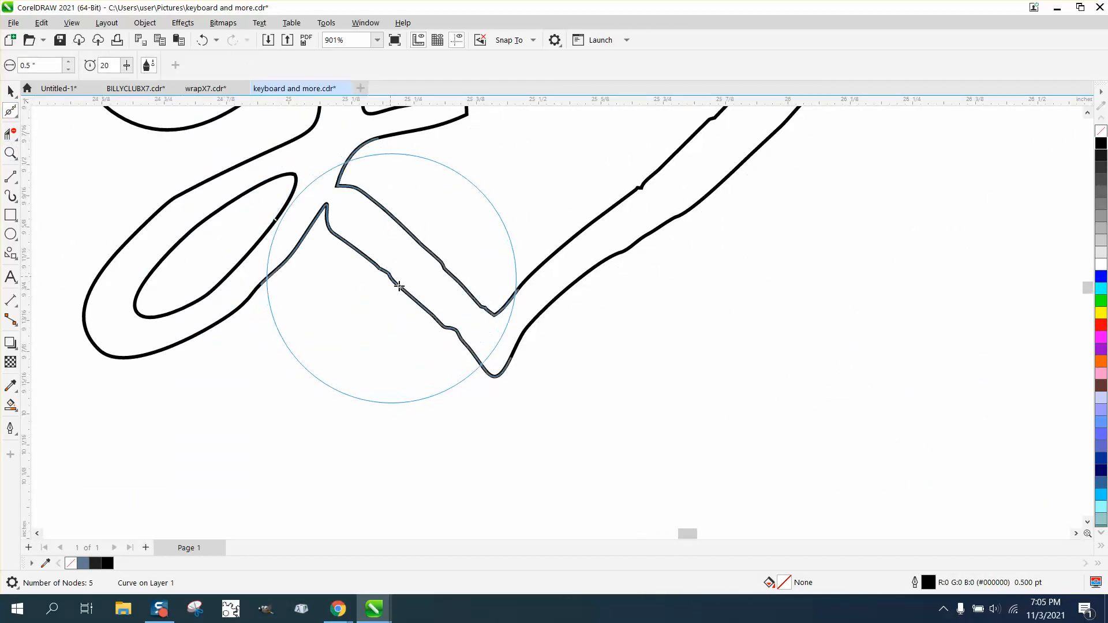
pyautogui.moveTo(398, 286)
pyautogui.mouseDown()
pyautogui.moveTo(431, 313)
pyautogui.moveTo(461, 310)
pyautogui.moveTo(439, 279)
pyautogui.moveTo(476, 305)
pyautogui.moveTo(573, 288)
pyautogui.mouseUp()
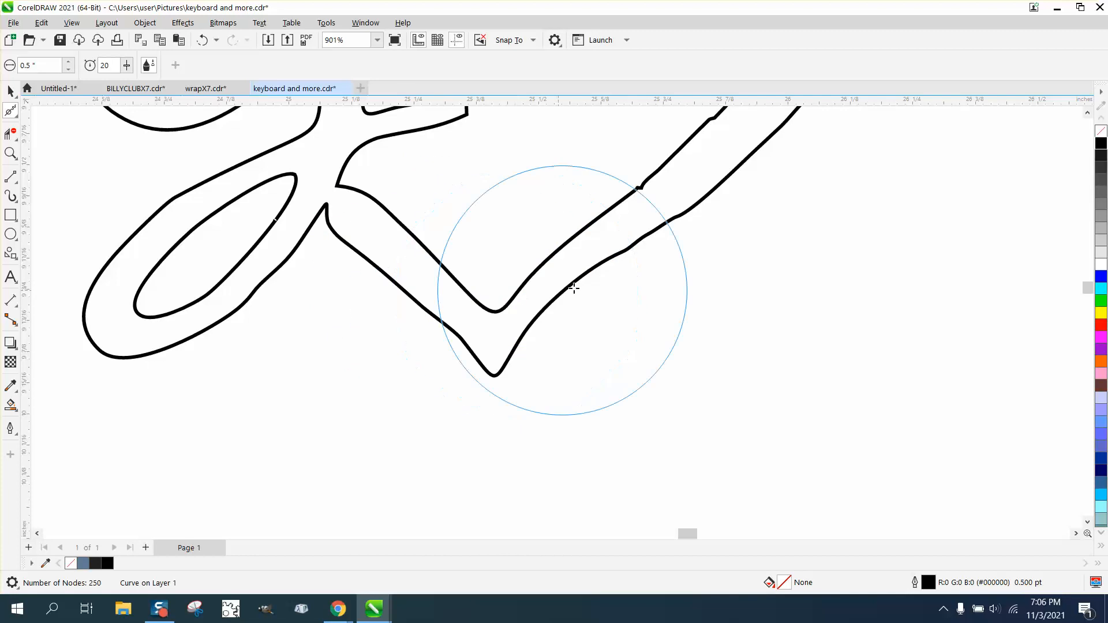
pyautogui.scroll(-2, 661, 216)
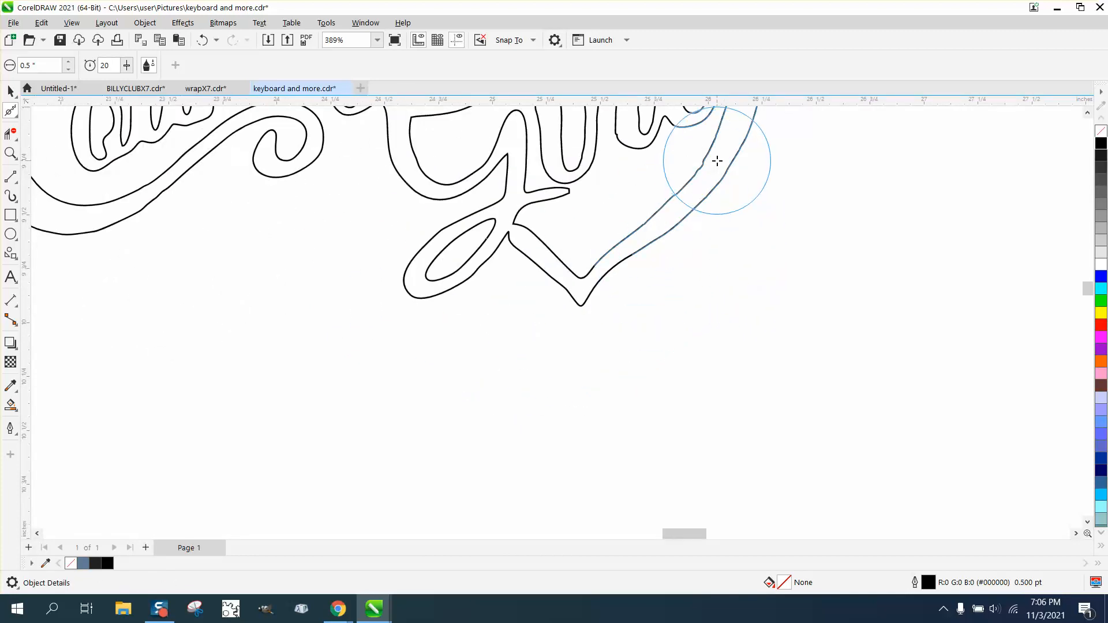
pyautogui.scroll(-2, 687, 271)
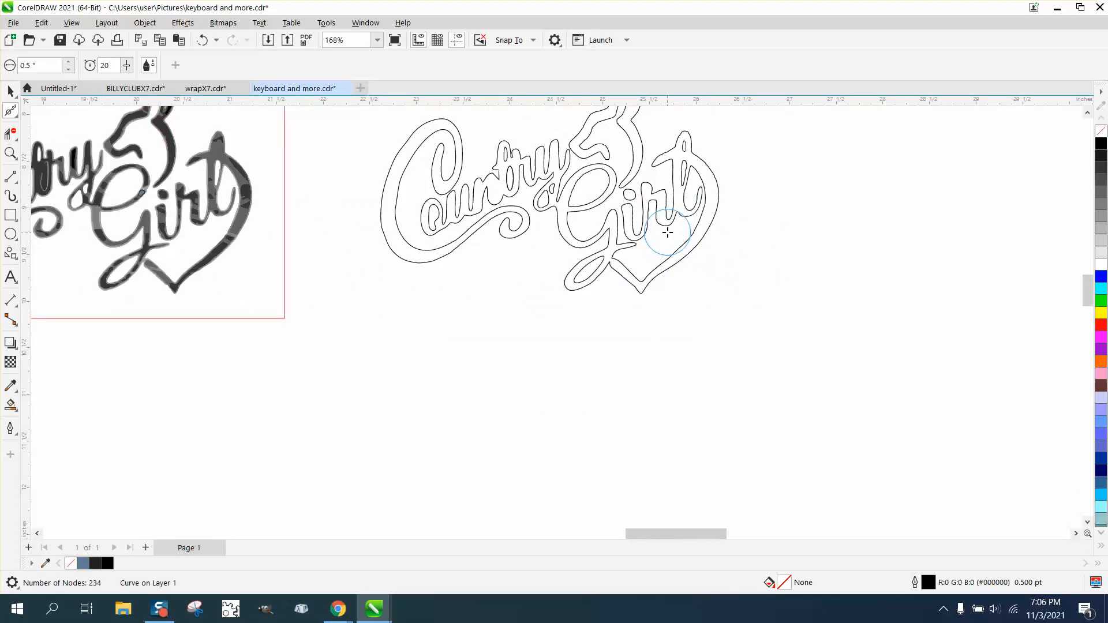
pyautogui.moveTo(668, 232); pyautogui.dragTo(688, 146)
pyautogui.scroll(-1, 690, 260)
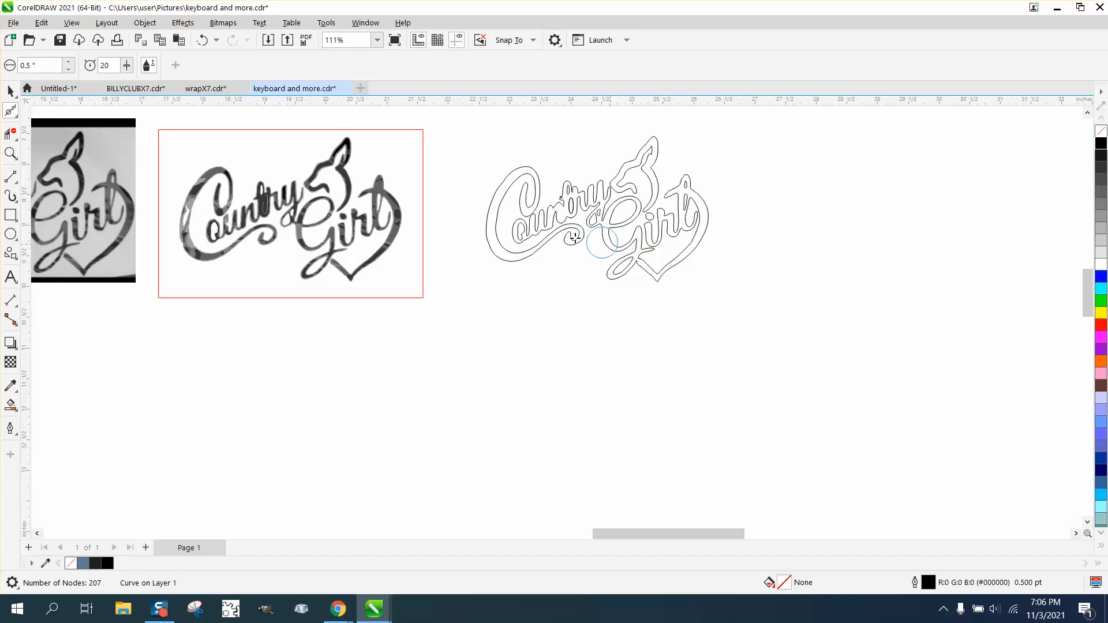
# Move the node at the bottom of the notch between the n and t in Country downward to deepen the notch
pyautogui.press('z')
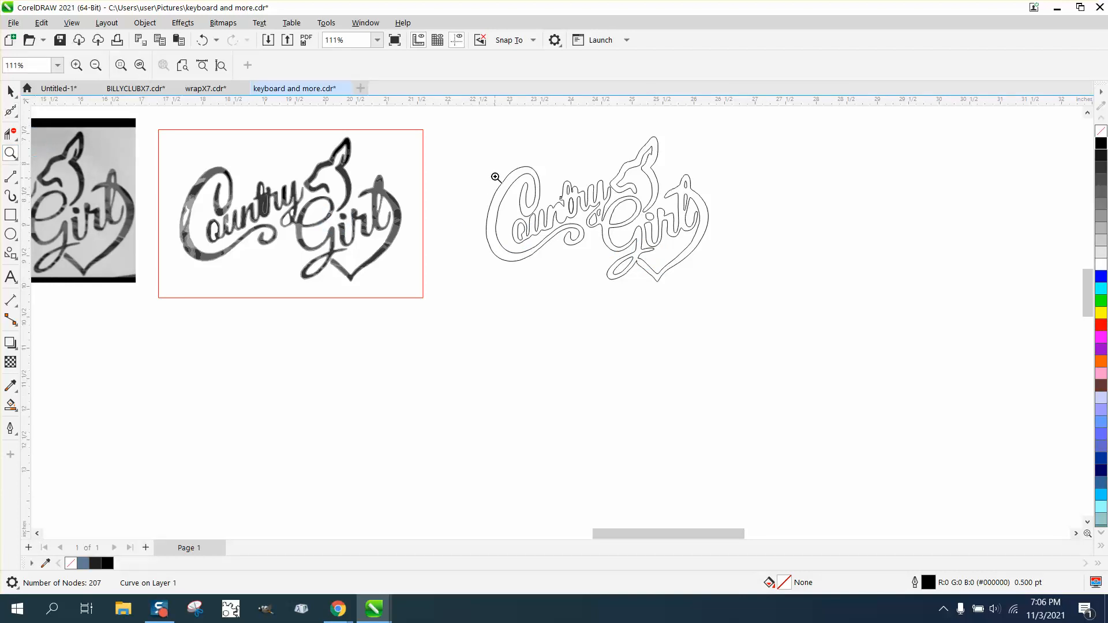
pyautogui.hotkey('shift', 'F2')
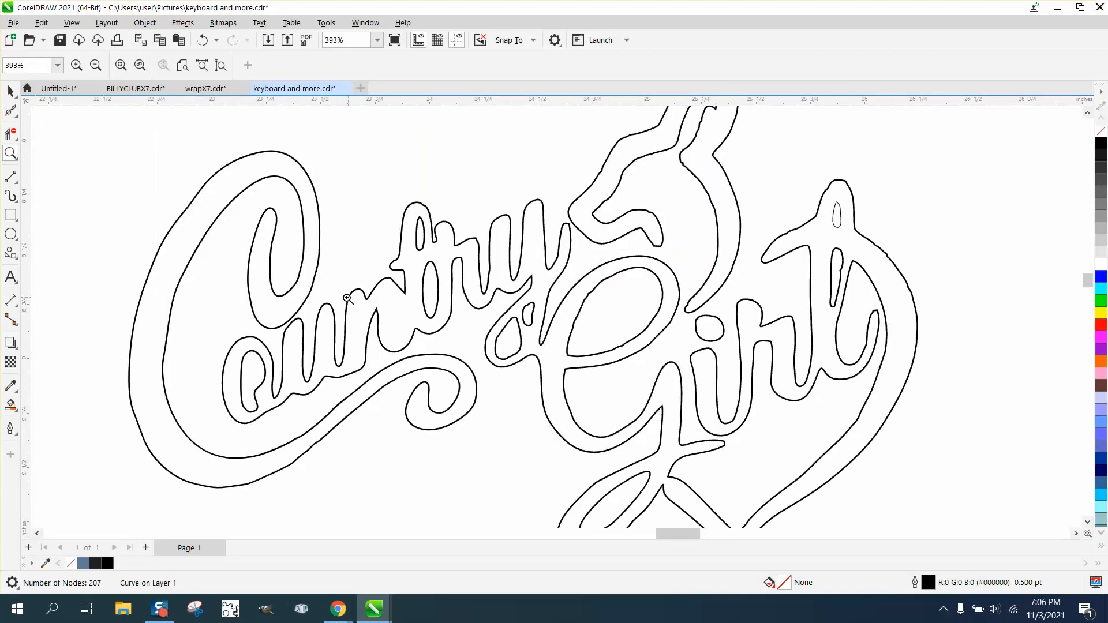
pyautogui.click(17, 116)
pyautogui.click(49, 108)
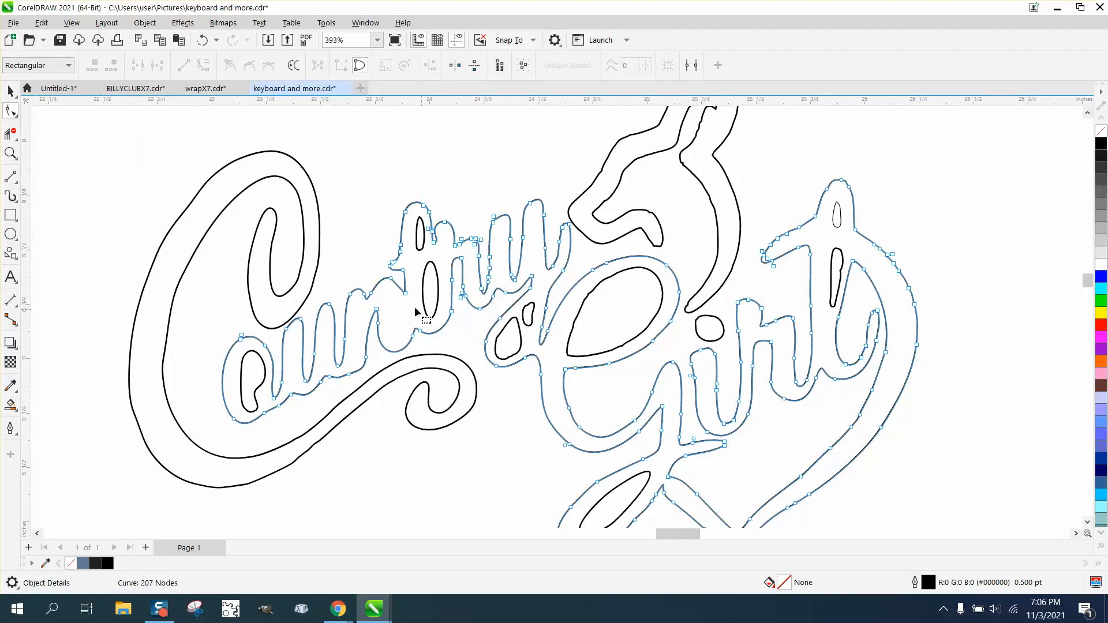
pyautogui.moveTo(407, 300); pyautogui.dragTo(411, 318)
# Adjust the curve handles at the n's right shoulder and at the bottom of the adjoining notch in Country to round both corners
pyautogui.click(9, 155)
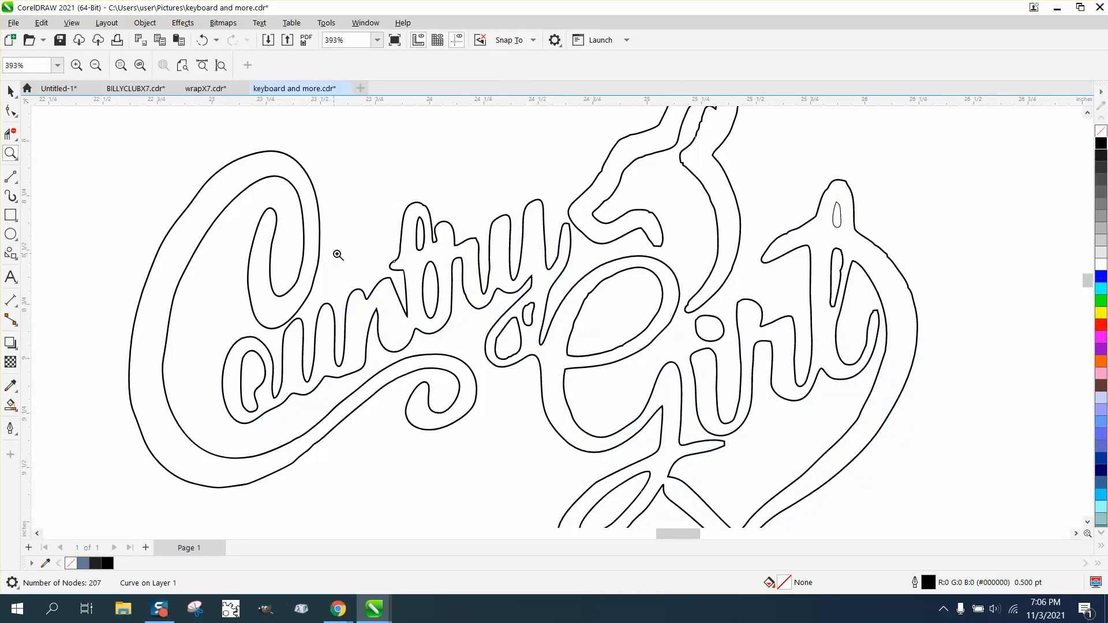
pyautogui.moveTo(339, 252); pyautogui.dragTo(439, 342)
pyautogui.click(13, 112)
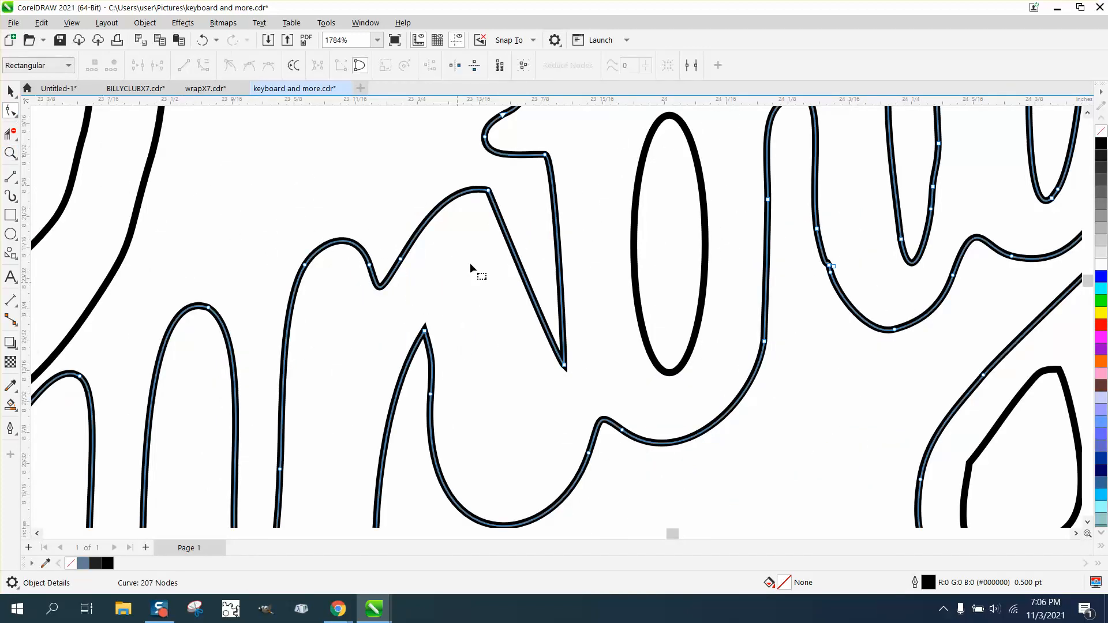
pyautogui.click(489, 191)
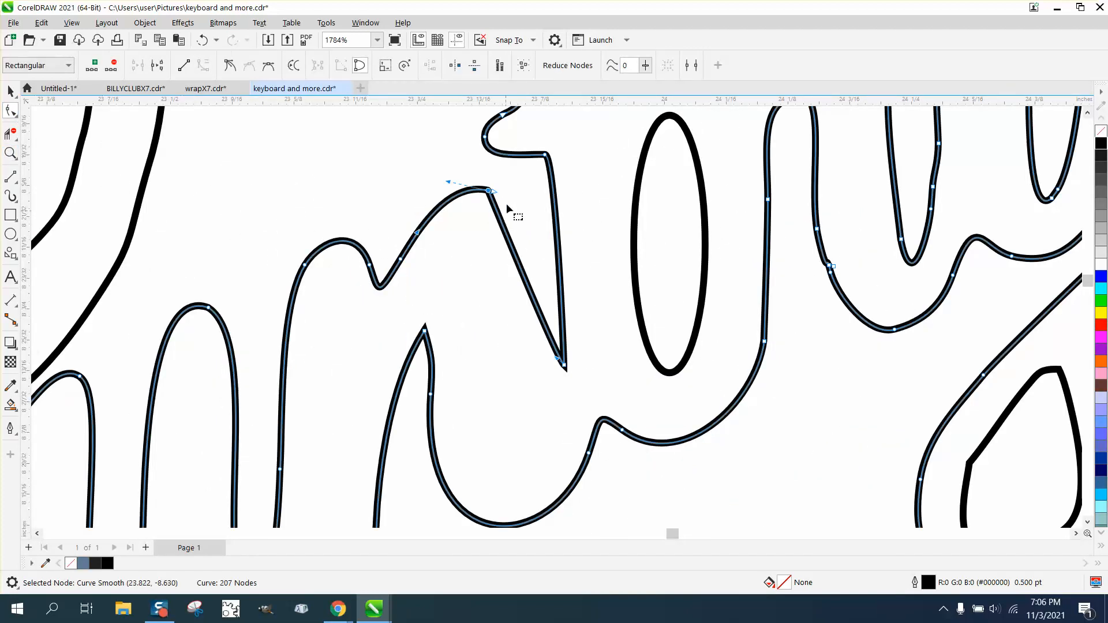
pyautogui.moveTo(497, 193); pyautogui.dragTo(512, 192)
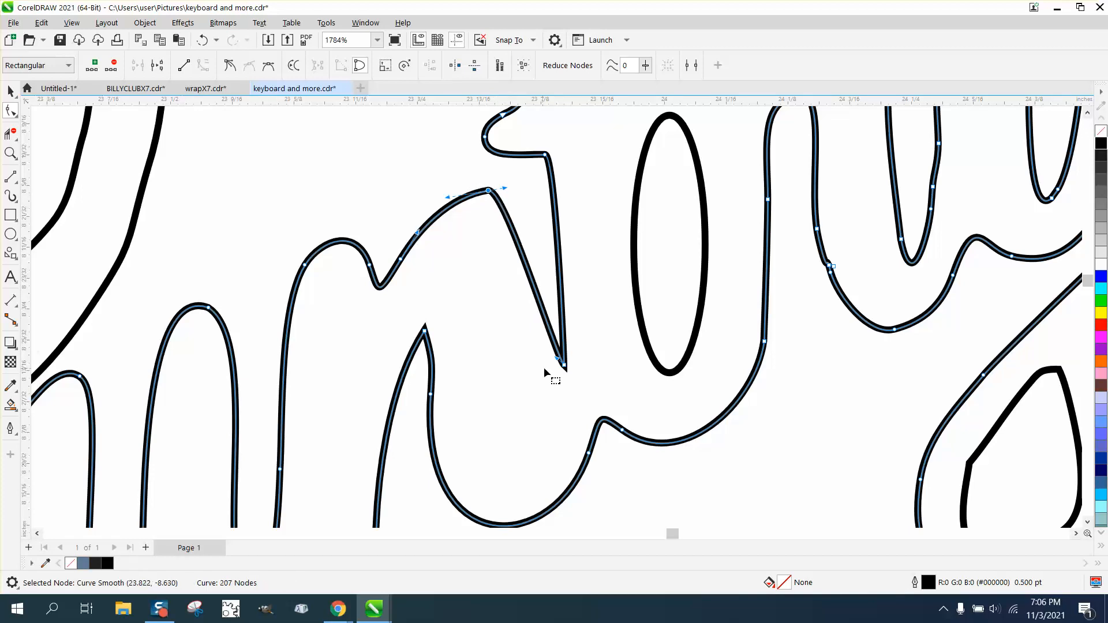
pyautogui.moveTo(556, 362); pyautogui.dragTo(536, 395)
# Delete the node at the peak of the n's right shoulder in Country
pyautogui.scroll(-1, 378, 334)
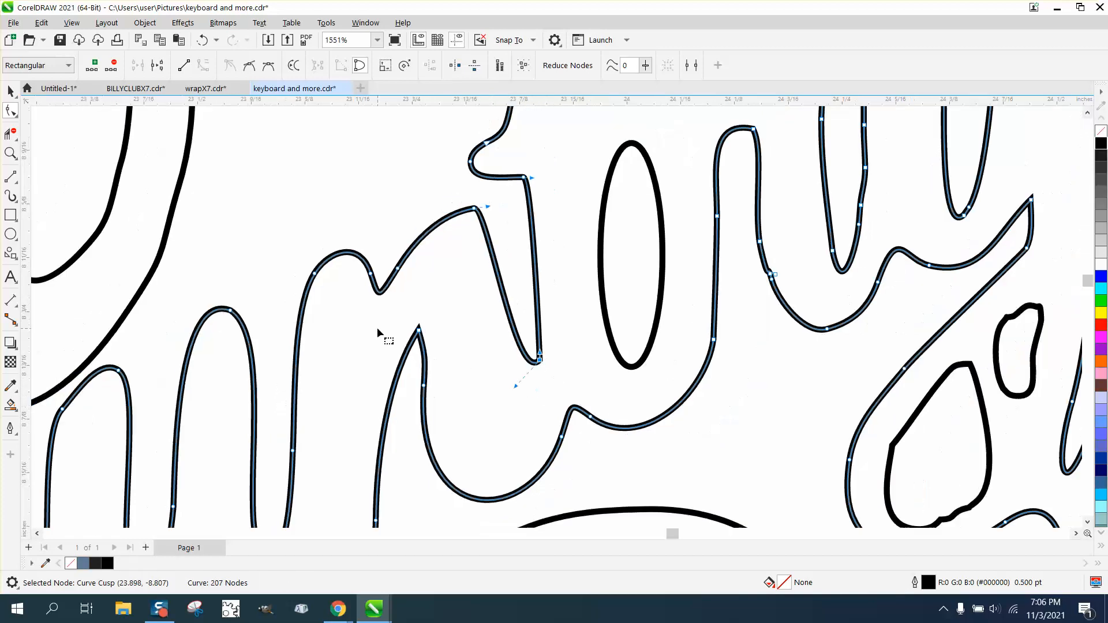
pyautogui.click(474, 209)
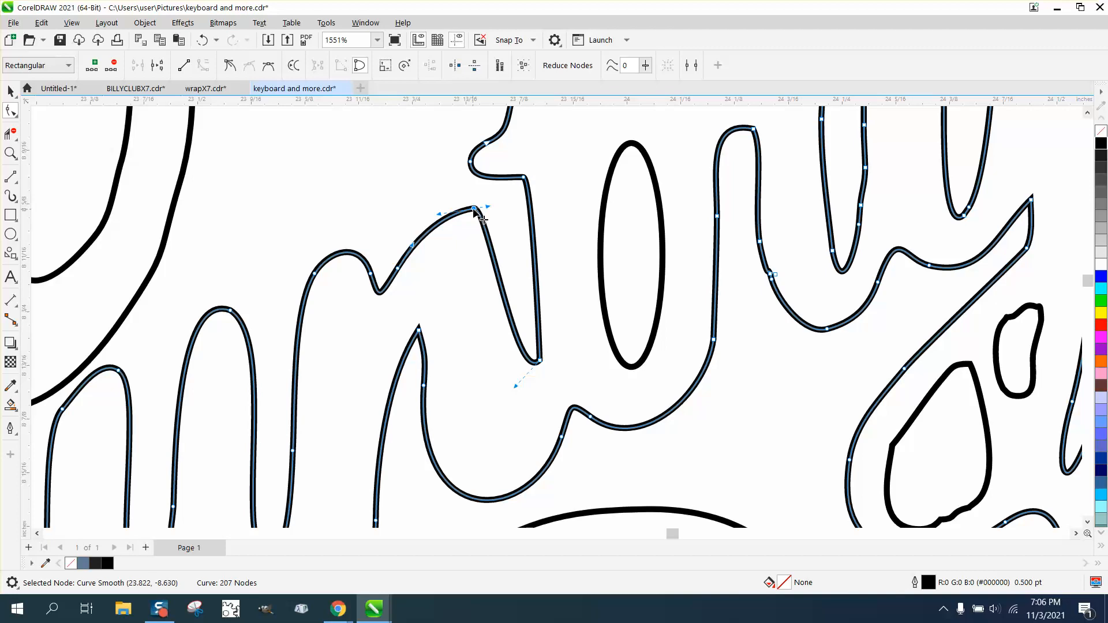
pyautogui.press('Delete')
pyautogui.scroll(-7, 392, 253)
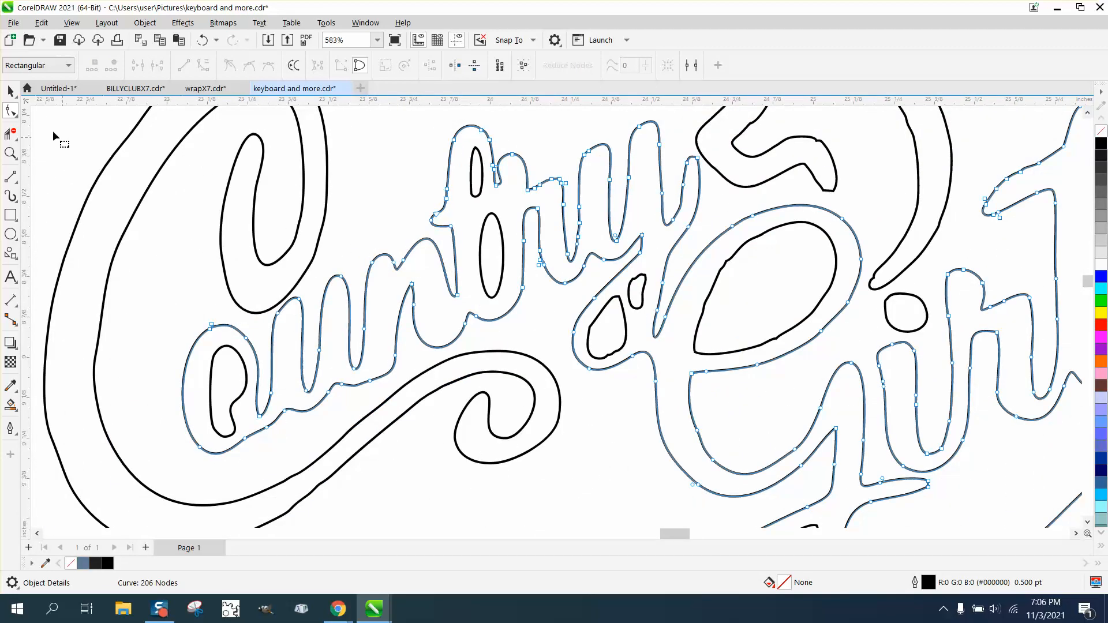
# Smooth the small inner openings in the tail of the y and the large inner opening of the G's upper loop
pyautogui.click(637, 310)
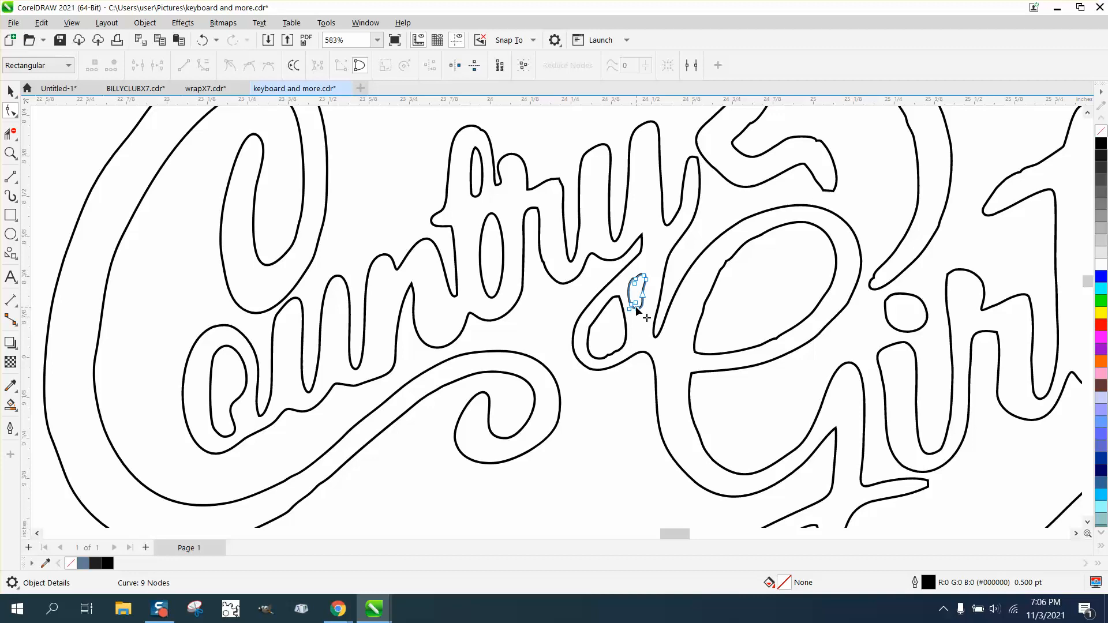
pyautogui.click(15, 118)
pyautogui.click(64, 130)
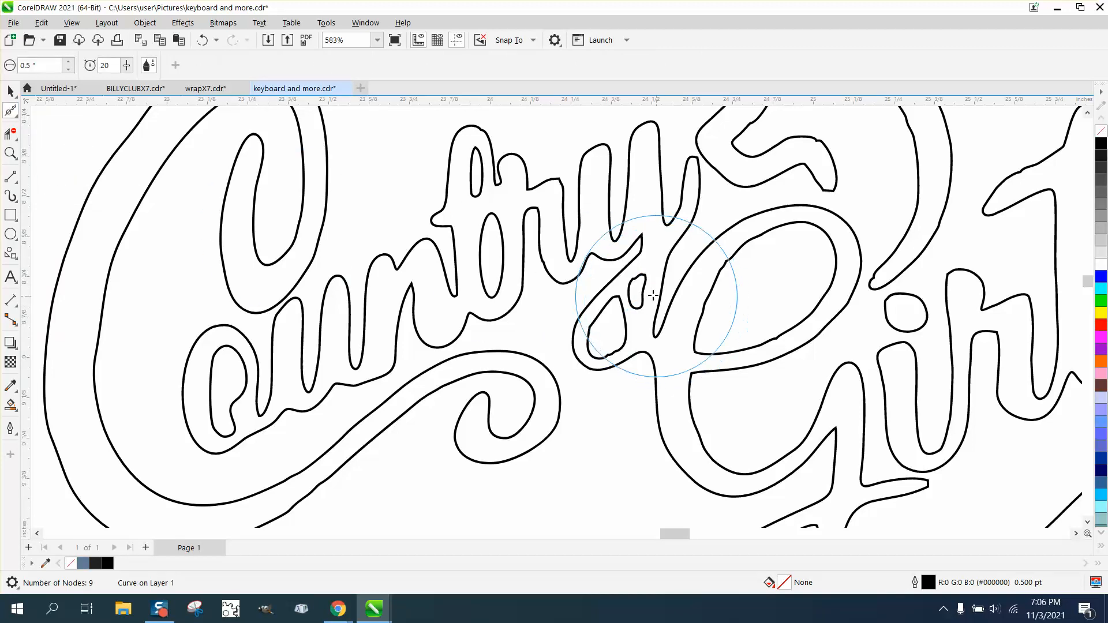
pyautogui.moveTo(653, 296)
pyautogui.mouseDown()
pyautogui.moveTo(635, 300)
pyautogui.moveTo(646, 289)
pyautogui.moveTo(624, 347)
pyautogui.mouseUp()
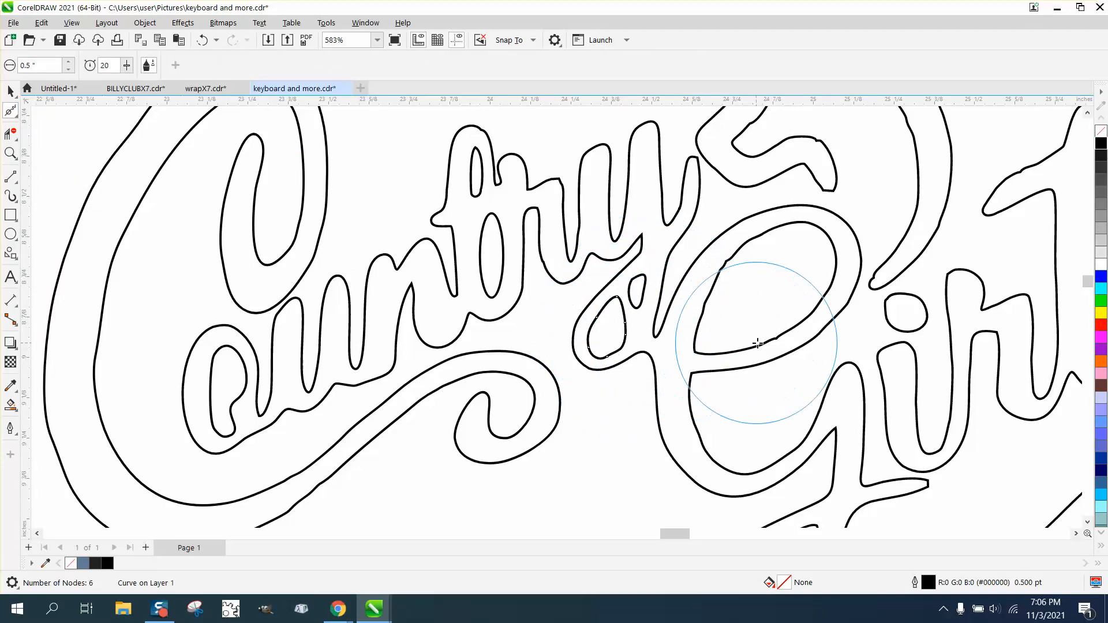
pyautogui.moveTo(769, 345)
pyautogui.mouseDown()
pyautogui.moveTo(800, 334)
pyautogui.moveTo(764, 350)
pyautogui.moveTo(809, 330)
pyautogui.moveTo(787, 269)
pyautogui.moveTo(766, 244)
pyautogui.moveTo(731, 267)
pyautogui.moveTo(752, 252)
pyautogui.moveTo(830, 254)
pyautogui.mouseUp()
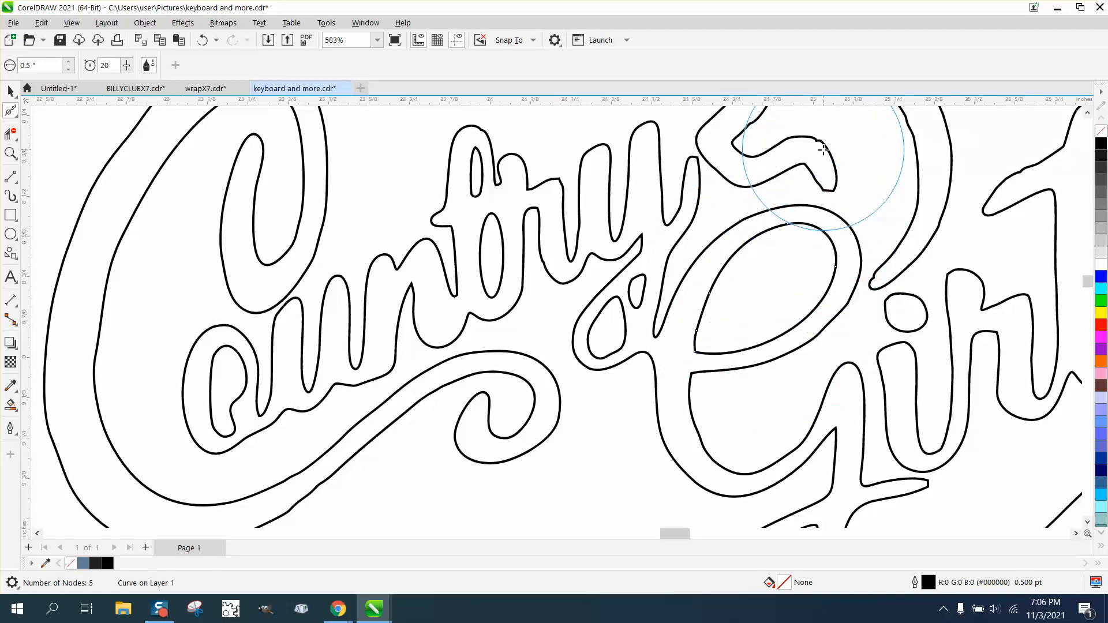
# Smooth the outline of the animal head above Girl, along its muzzle, neck and outer edge
pyautogui.moveTo(825, 144); pyautogui.dragTo(797, 136)
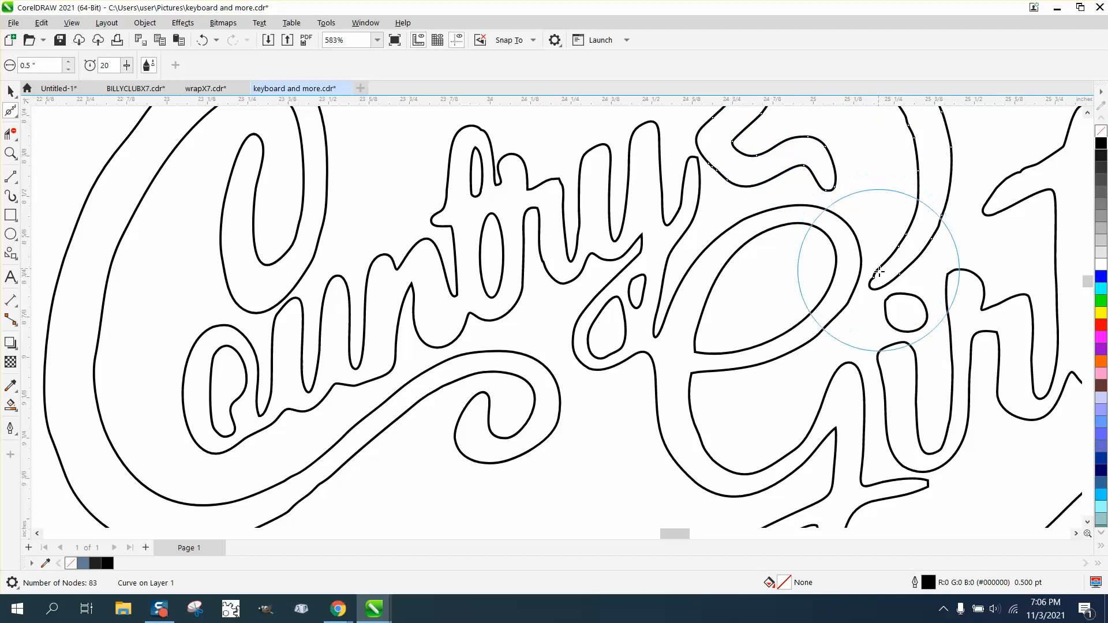
pyautogui.moveTo(875, 282)
pyautogui.mouseDown()
pyautogui.moveTo(911, 267)
pyautogui.moveTo(926, 244)
pyautogui.moveTo(929, 145)
pyautogui.mouseUp()
pyautogui.scroll(-1, 702, 323)
pyautogui.moveTo(812, 188)
pyautogui.mouseDown()
pyautogui.moveTo(823, 164)
pyautogui.moveTo(794, 152)
pyautogui.moveTo(718, 195)
pyautogui.mouseUp()
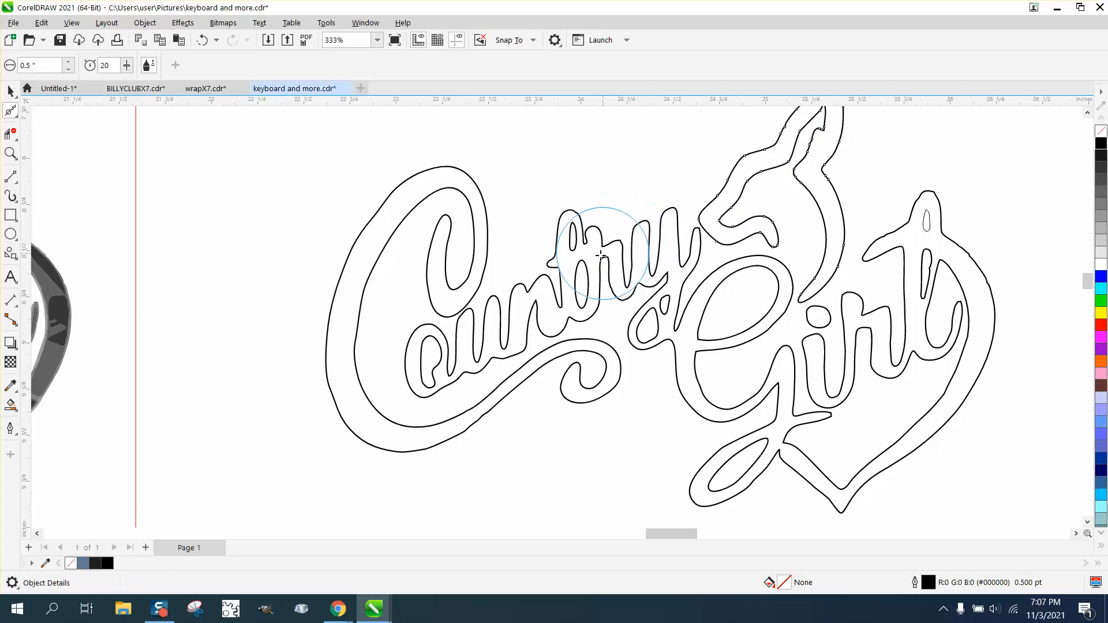
# Smooth the large C's outer left edge, the heart's upper right side and the narrow opening inside the t of Girl
pyautogui.moveTo(326, 385); pyautogui.dragTo(327, 382)
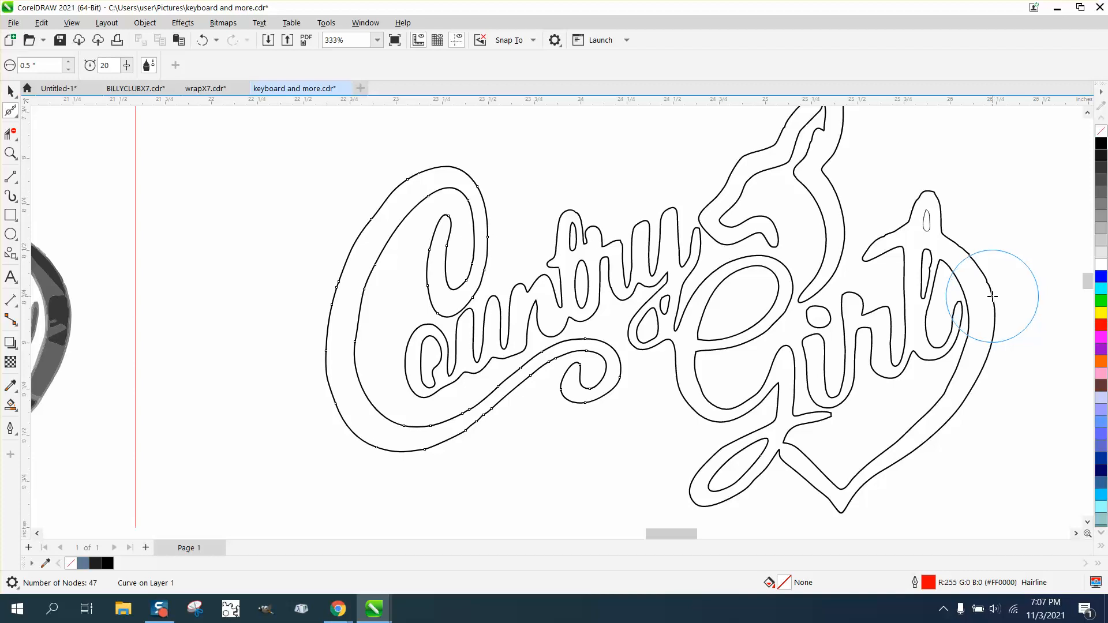
pyautogui.moveTo(970, 293)
pyautogui.mouseDown()
pyautogui.moveTo(971, 257)
pyautogui.moveTo(960, 327)
pyautogui.mouseUp()
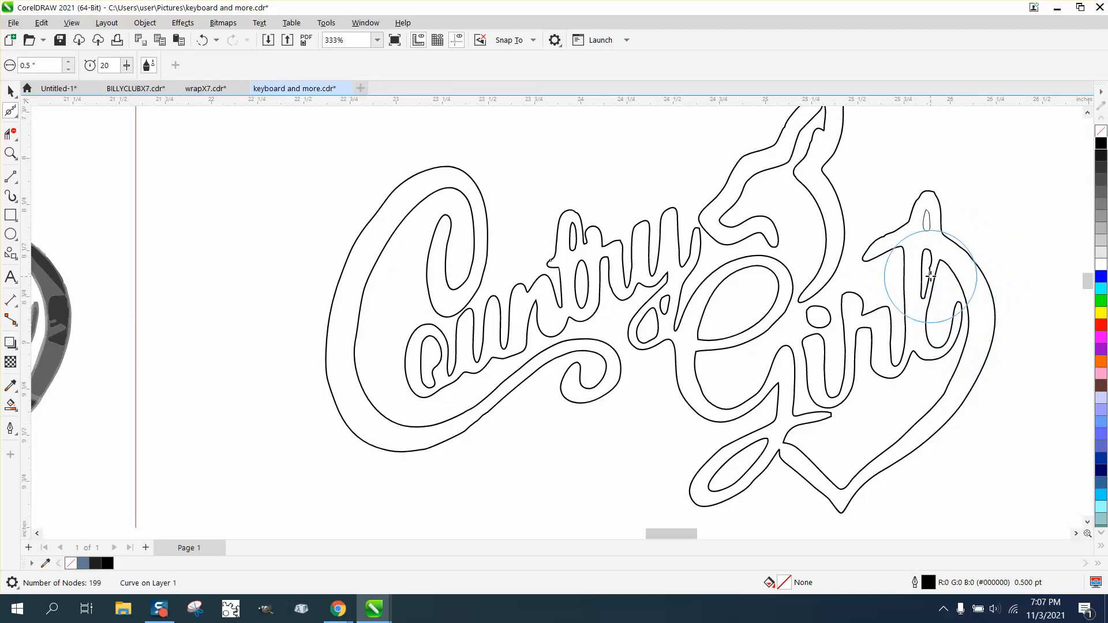
pyautogui.moveTo(927, 278); pyautogui.dragTo(929, 254)
# Select all the separate outlines of the Country Girl lettering and animal head together
pyautogui.click(11, 91)
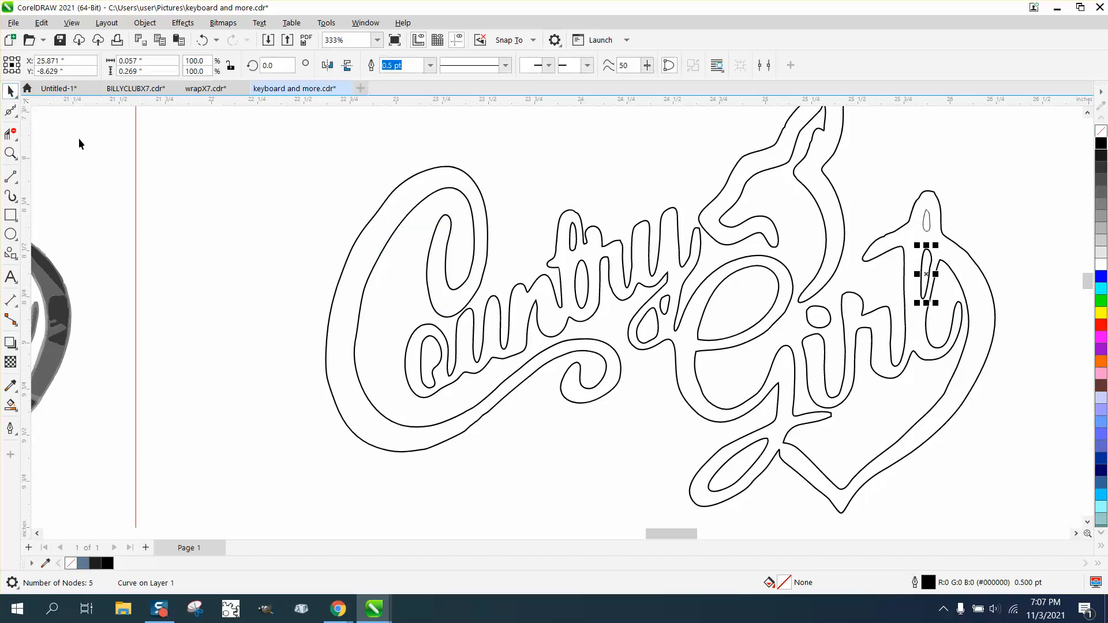
pyautogui.scroll(-1, 107, 418)
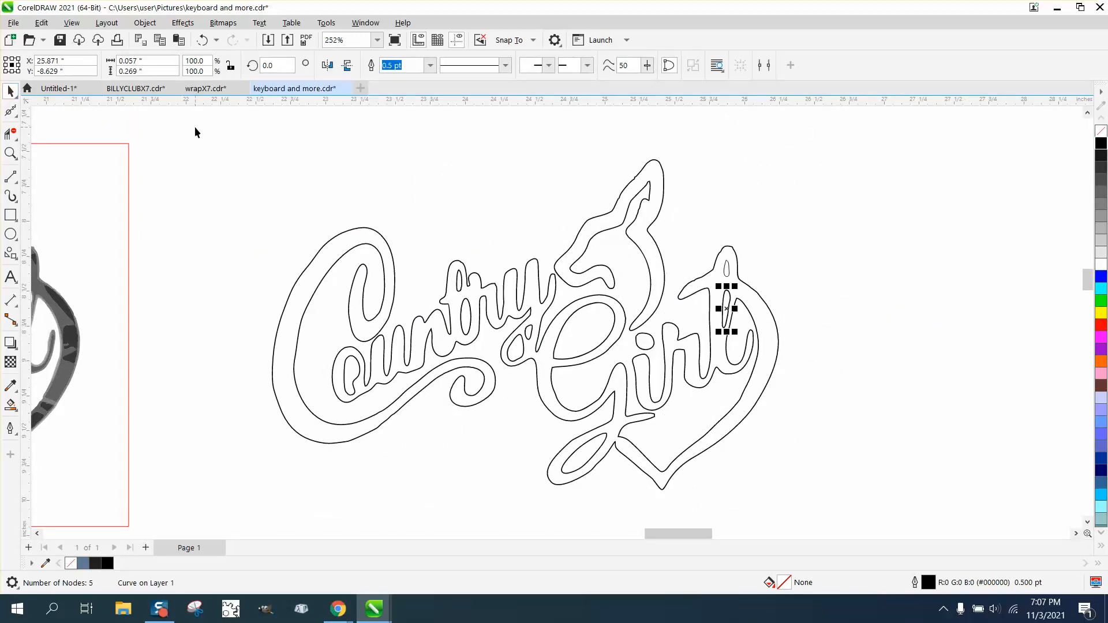
pyautogui.moveTo(891, 525); pyautogui.dragTo(919, 537)
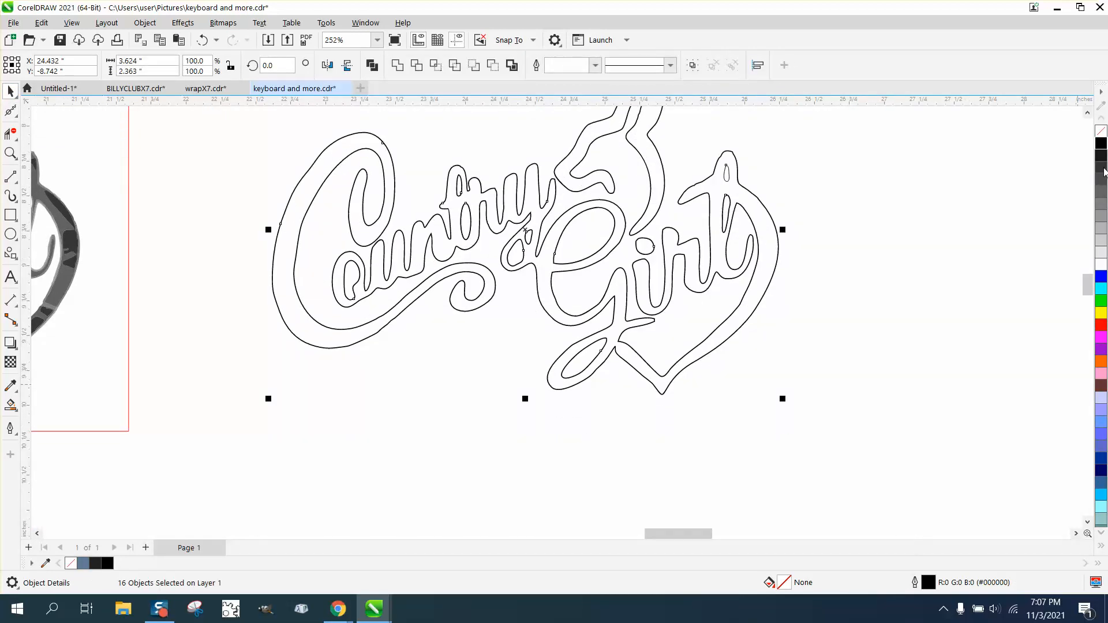
# Try a solid black fill on all the separate outlines and undo it
pyautogui.click(1103, 144)
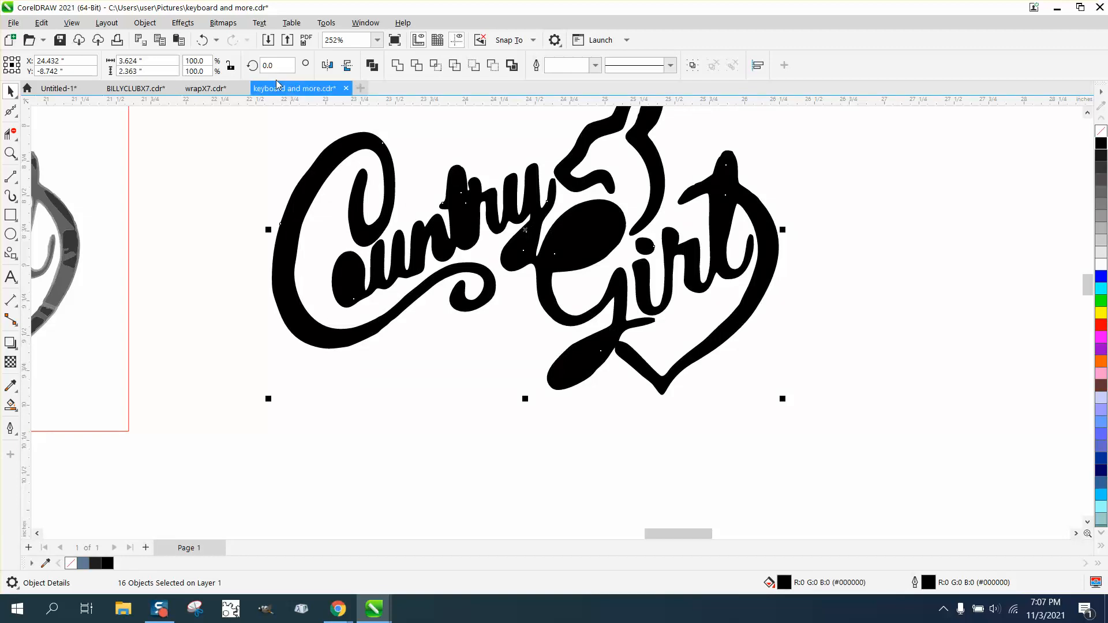
pyautogui.click(201, 40)
# Combine all the selected Country Girl outlines into a single curve
pyautogui.scroll(-3, 369, 202)
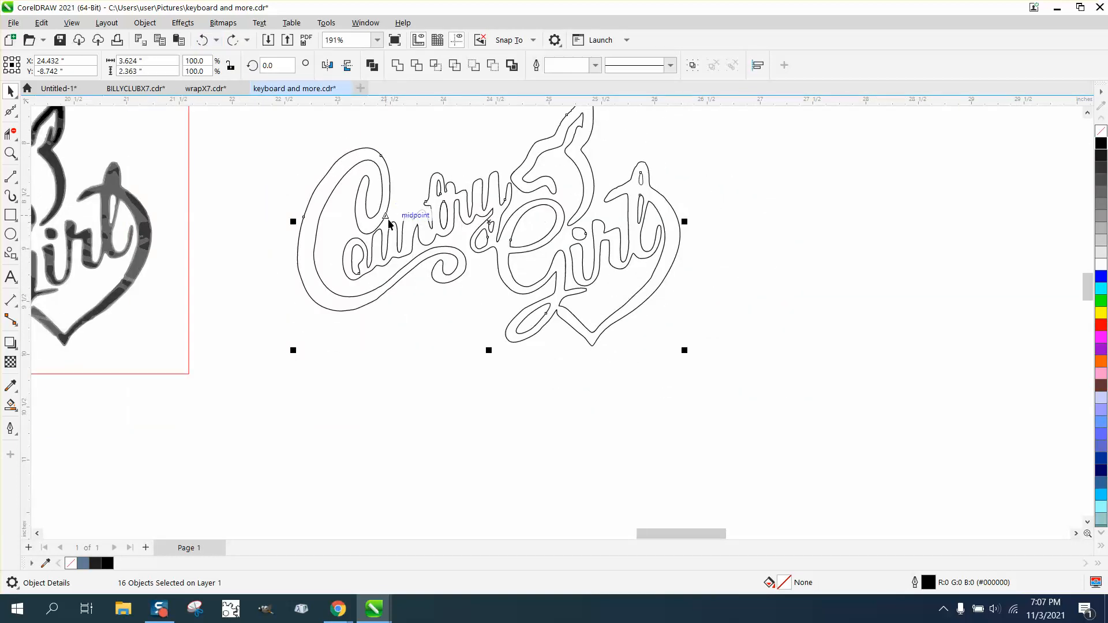
pyautogui.moveTo(654, 342); pyautogui.dragTo(656, 344)
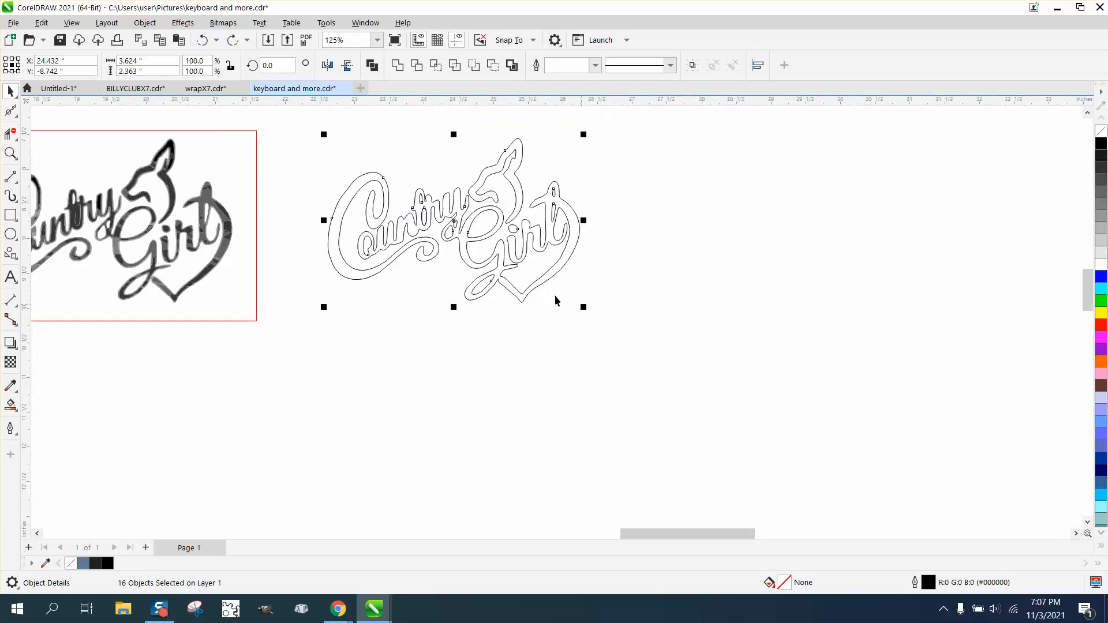
pyautogui.click(145, 22)
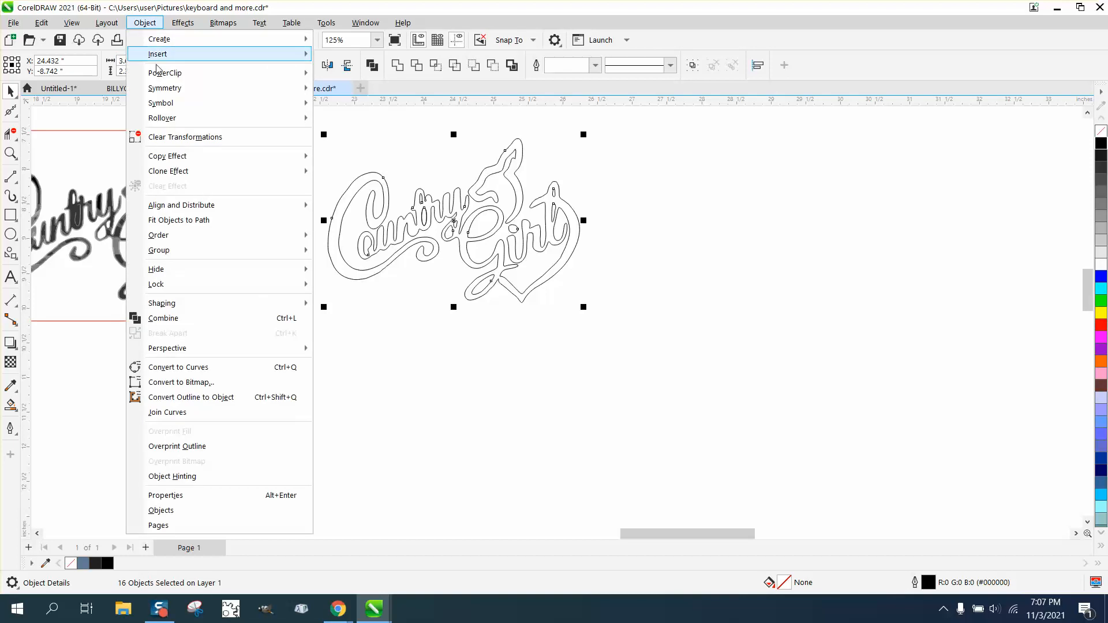
pyautogui.click(174, 319)
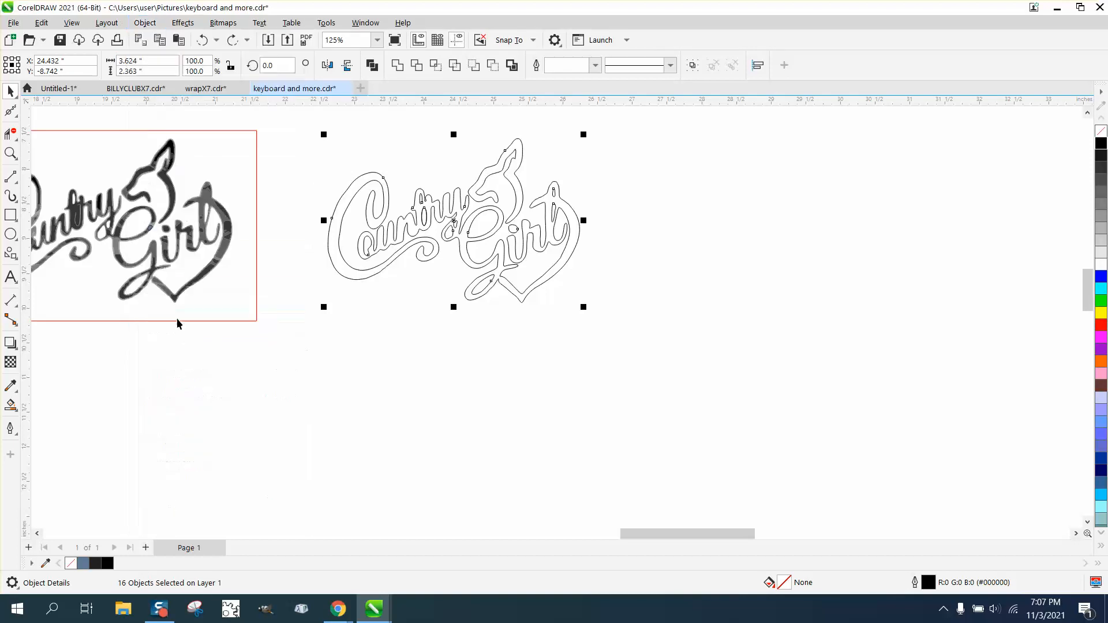
# Test a black fill on the combined Country Girl curve and undo that fill
pyautogui.click(1102, 145)
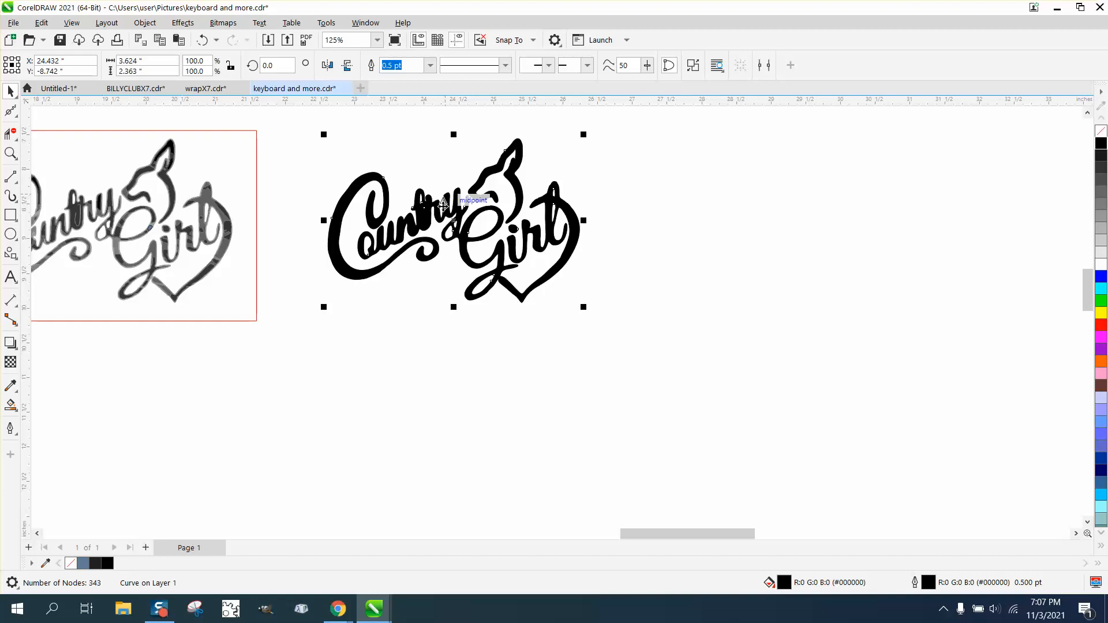
pyautogui.click(206, 44)
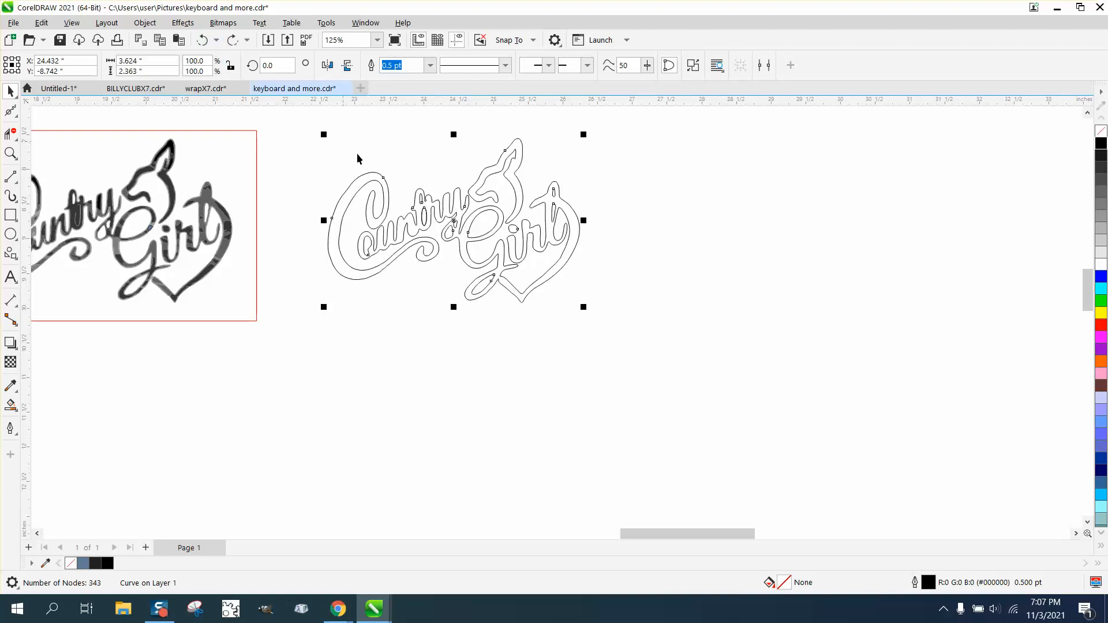
# Set the Smart Fill colour to black from the RGB Palette, keeping a 0.5 pt outline
pyautogui.click(11, 408)
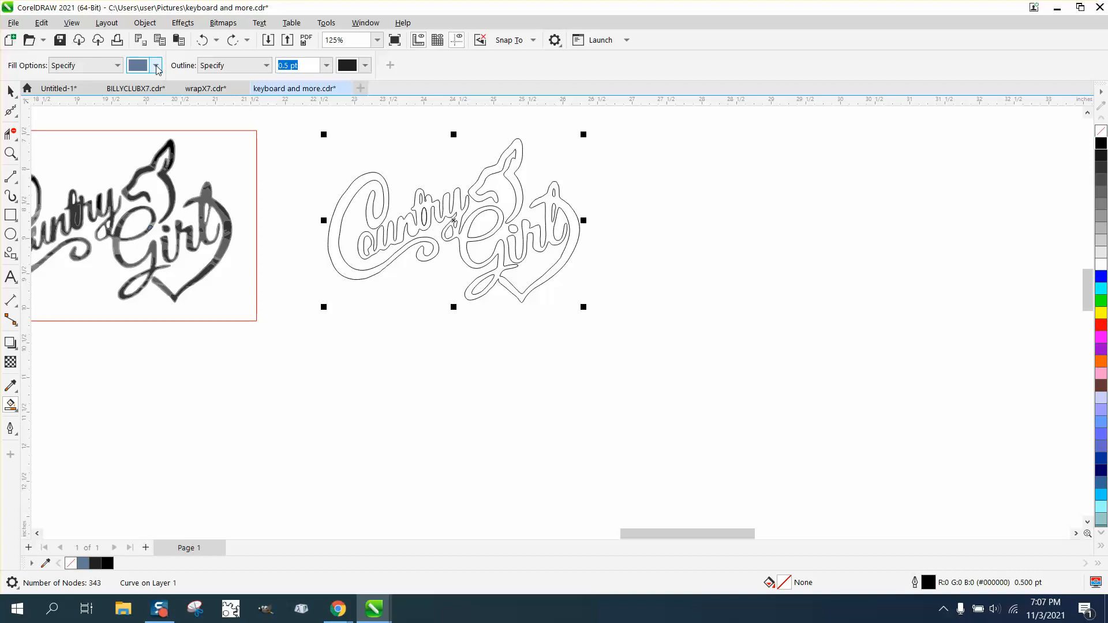
pyautogui.click(157, 66)
pyautogui.click(271, 116)
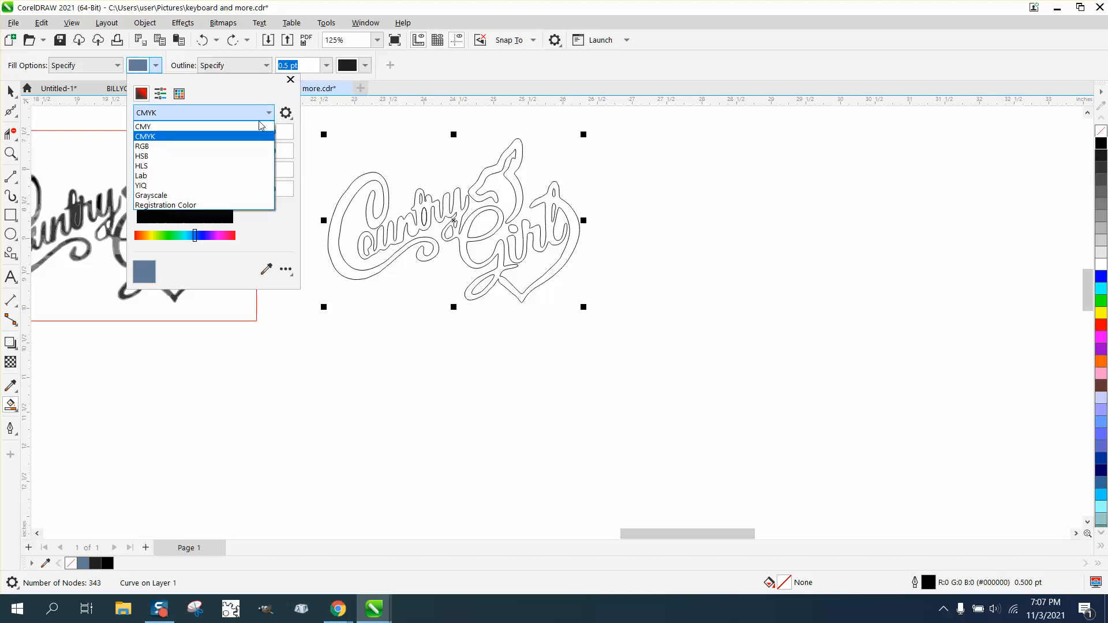
pyautogui.click(149, 142)
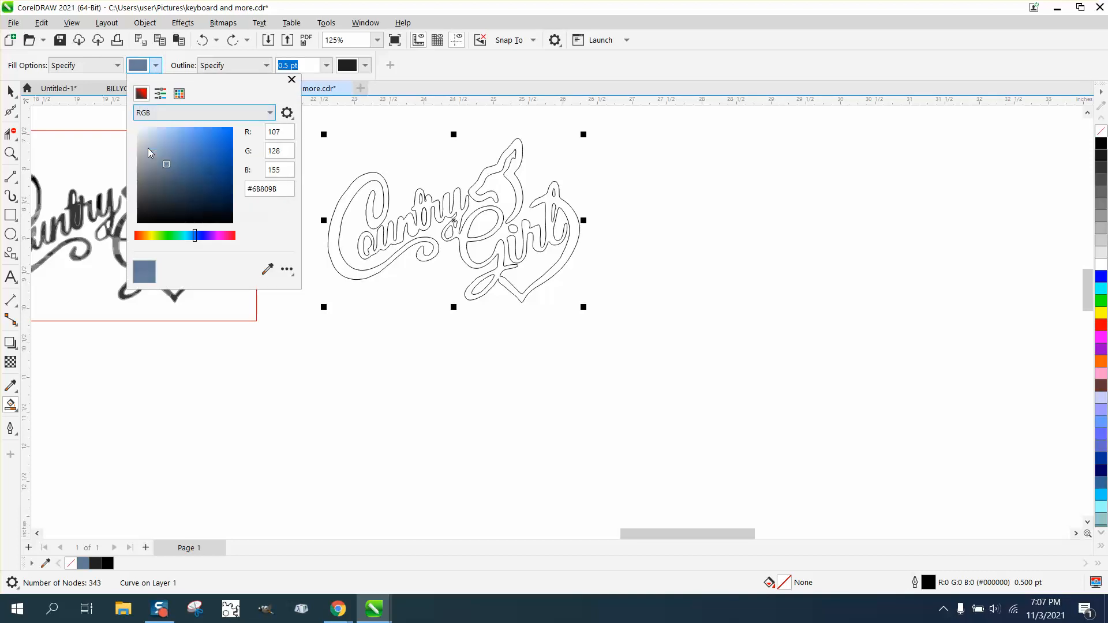
pyautogui.click(179, 94)
pyautogui.click(271, 114)
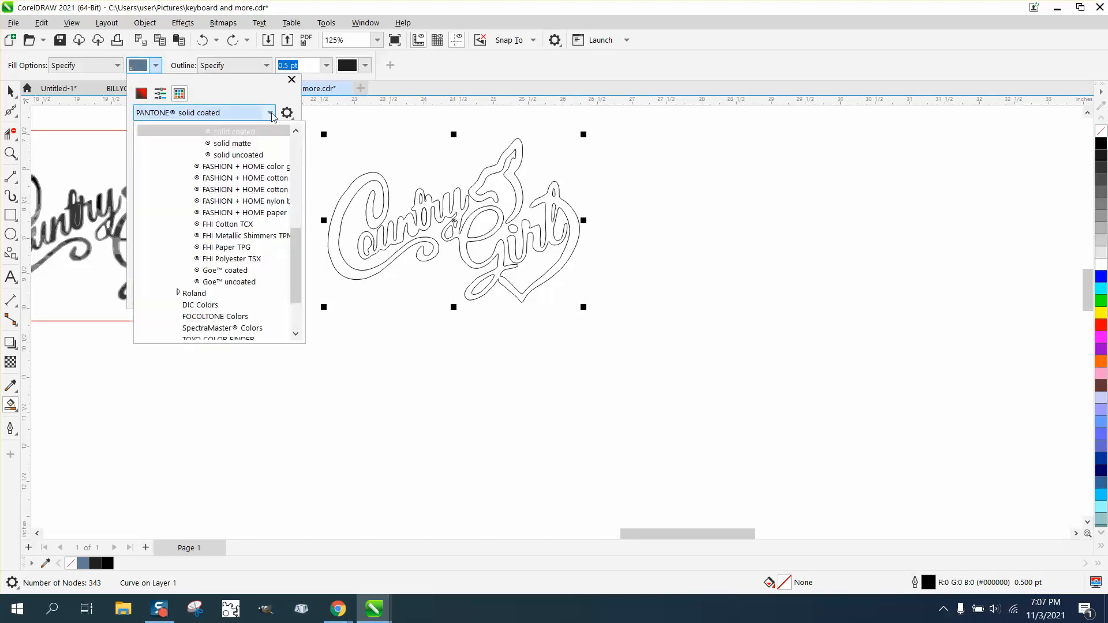
pyautogui.click(272, 115)
pyautogui.click(271, 116)
pyautogui.scroll(-2, 287, 265)
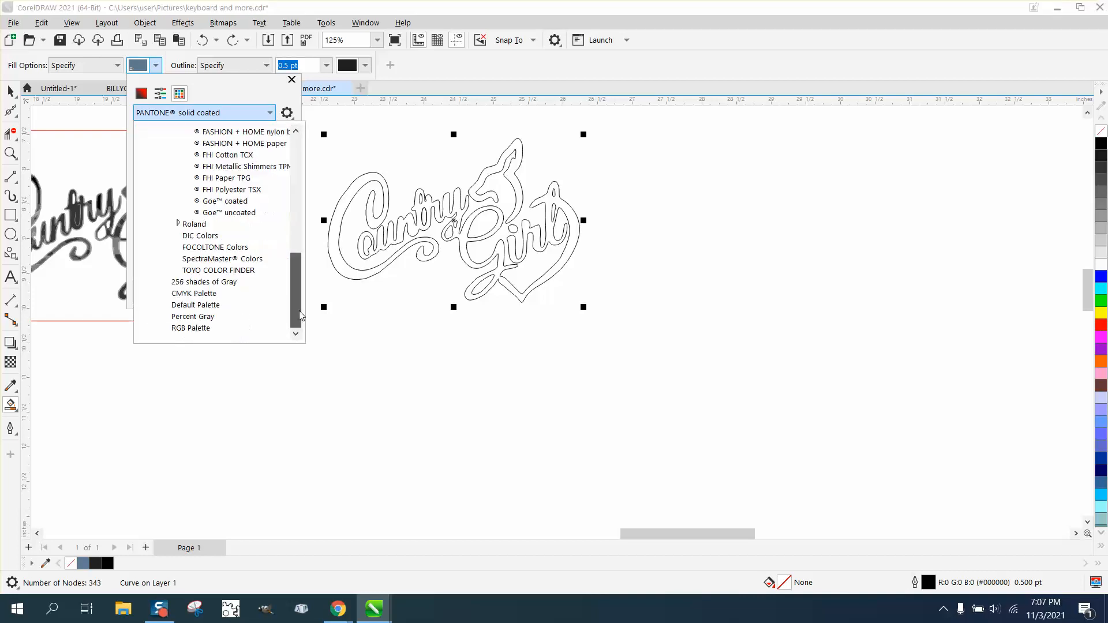
pyautogui.click(203, 329)
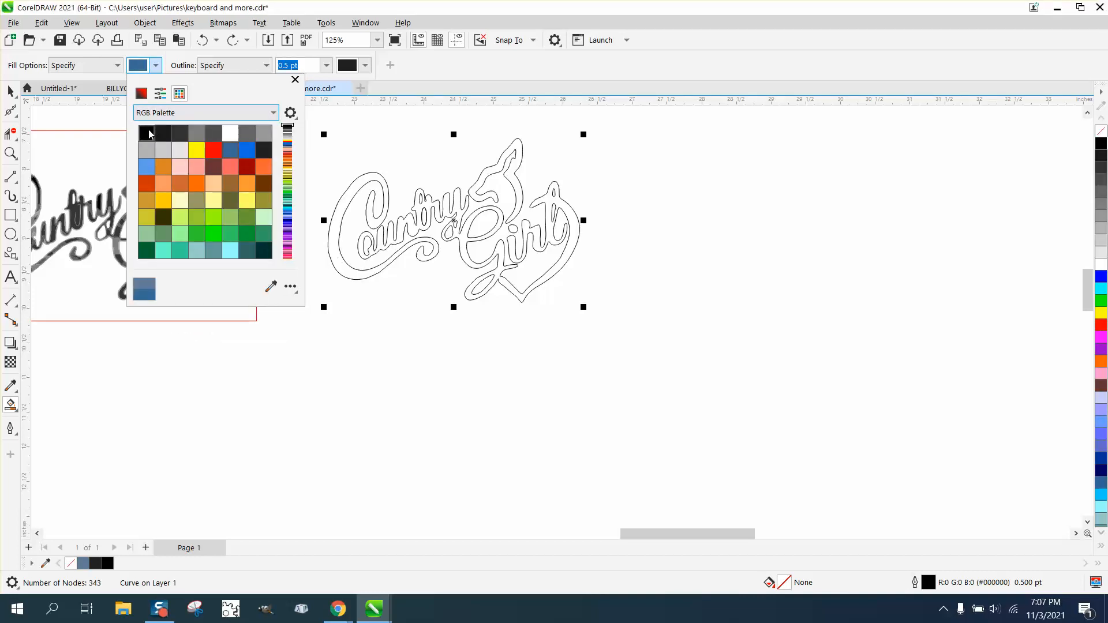
pyautogui.click(147, 133)
# Smart-fill the large C, the connected lettering, the animal head and the dot of the i with black
pyautogui.click(341, 217)
pyautogui.click(341, 214)
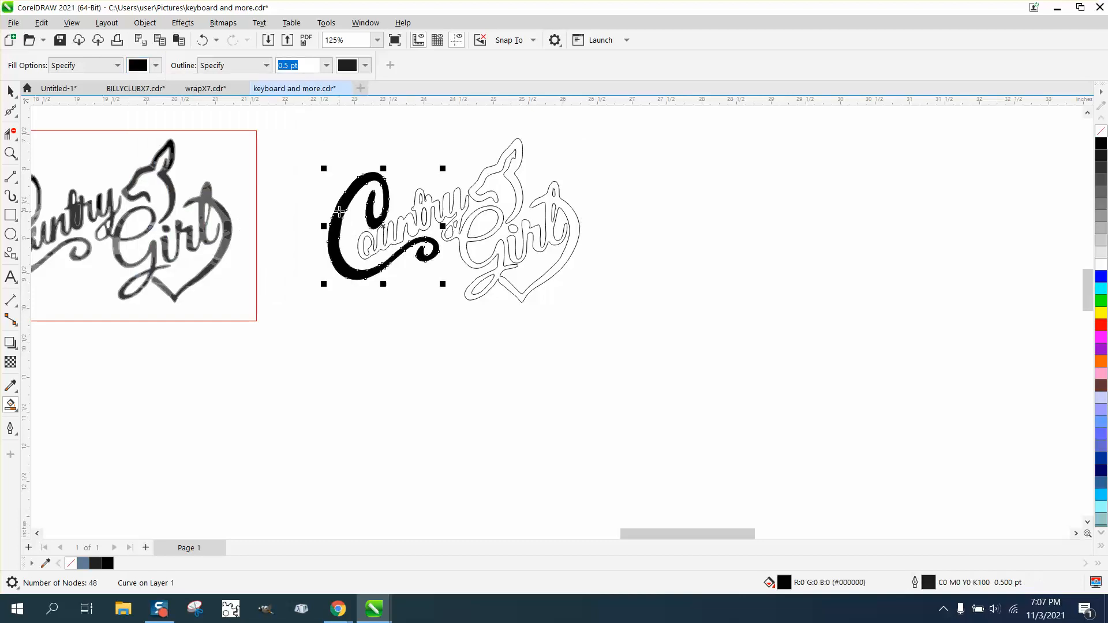
pyautogui.click(378, 239)
pyautogui.click(481, 198)
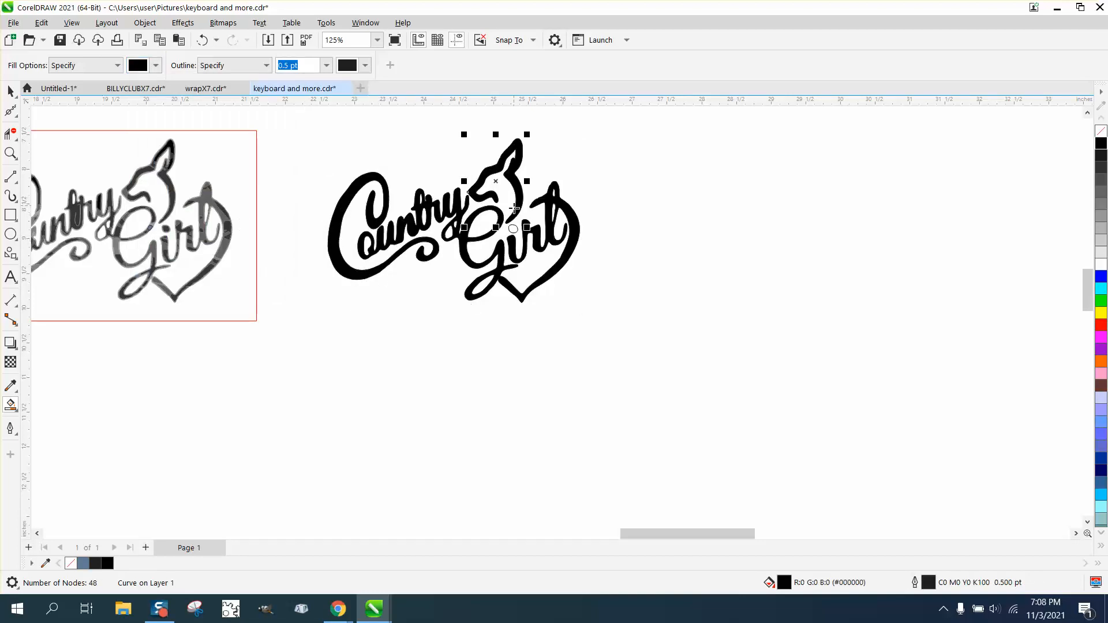
pyautogui.click(513, 229)
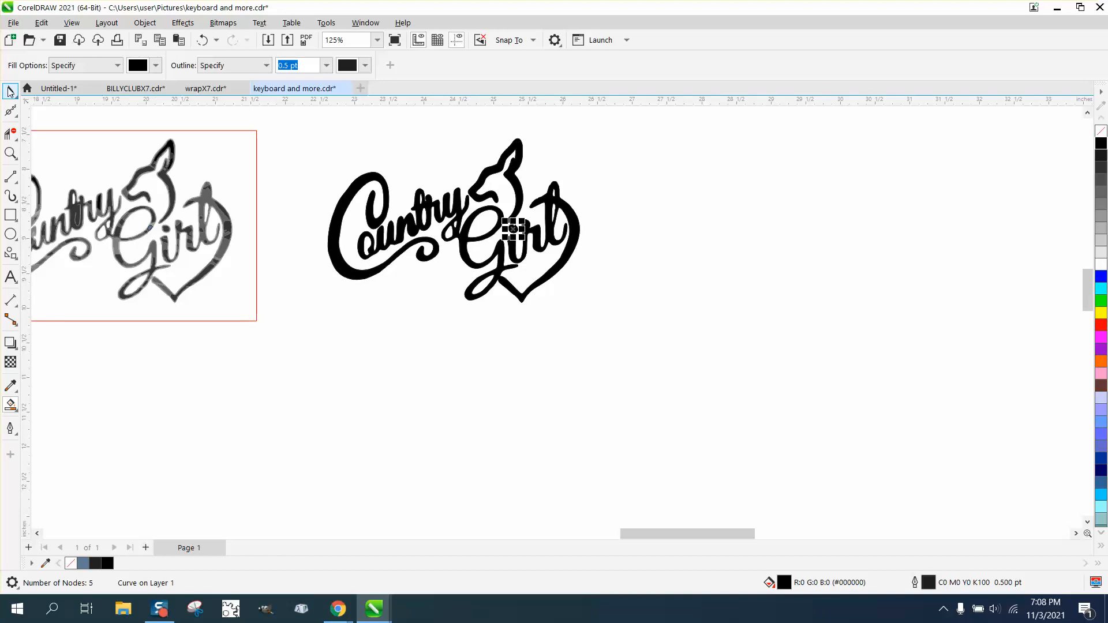
# Smooth the rough upper edge of the t crossbar in Girl using the Smooth tool with a 0.5 inch nib
pyautogui.click(10, 91)
pyautogui.click(11, 153)
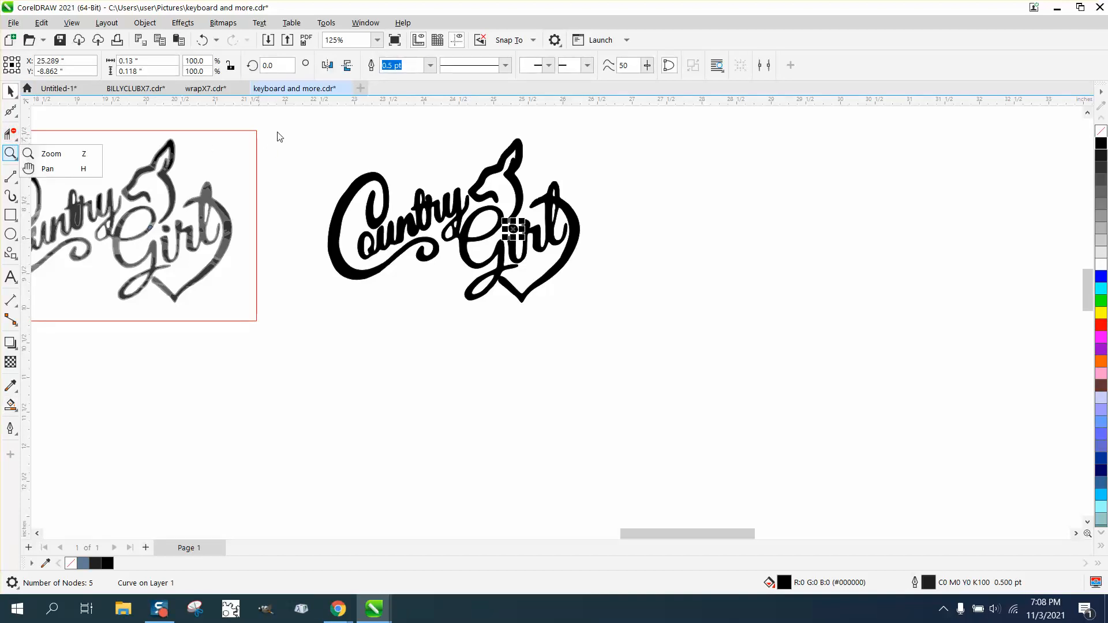
pyautogui.click(58, 153)
pyautogui.moveTo(343, 128); pyautogui.dragTo(762, 351)
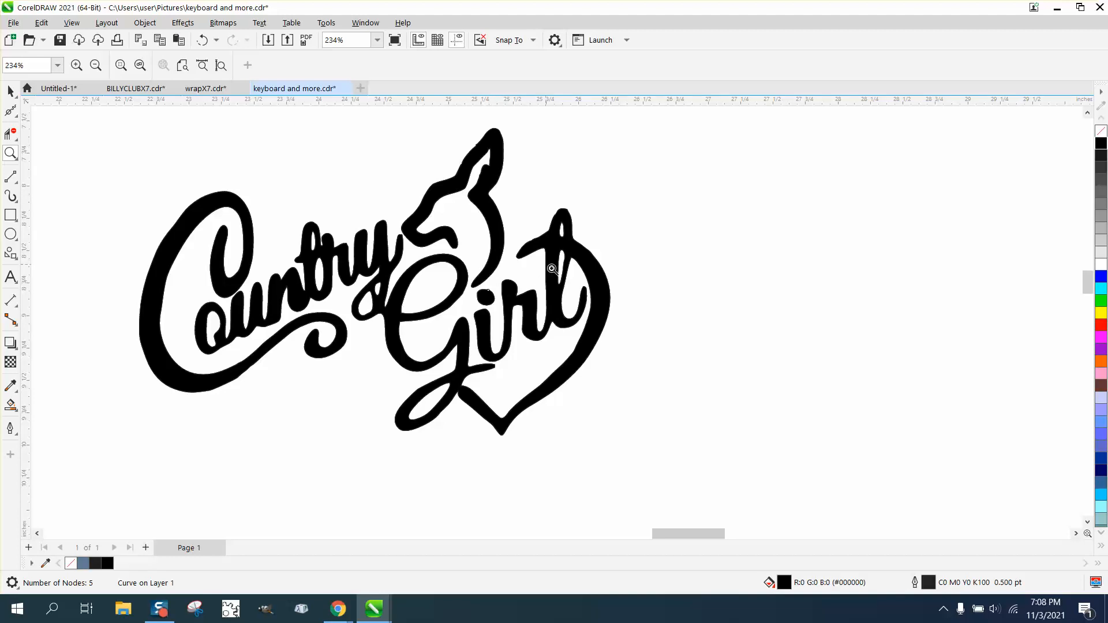
pyautogui.moveTo(635, 293); pyautogui.dragTo(636, 294)
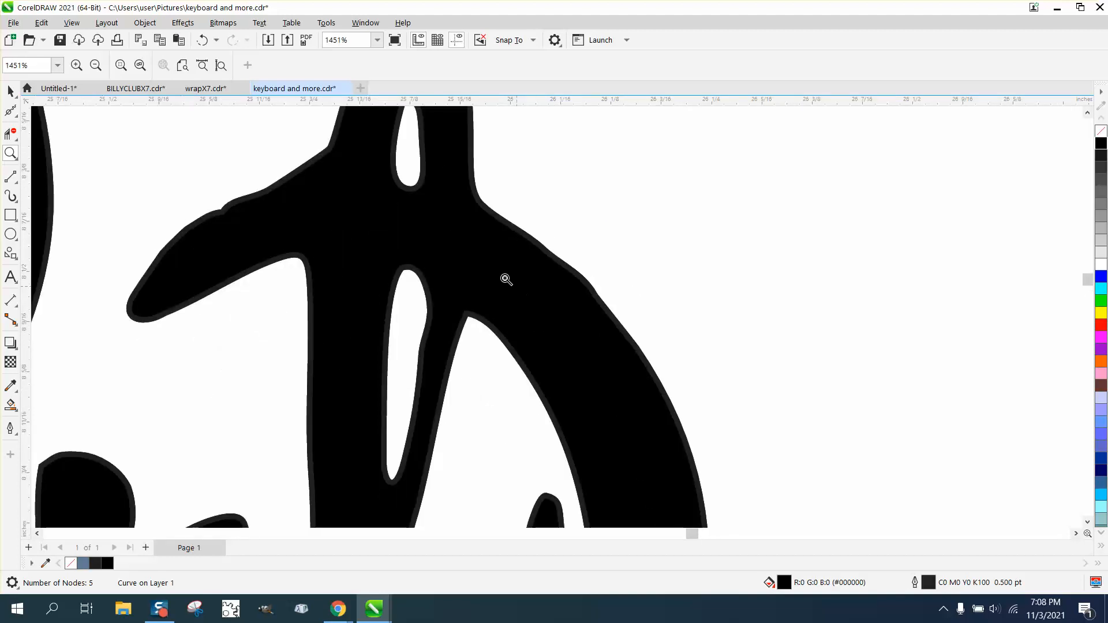
pyautogui.click(11, 111)
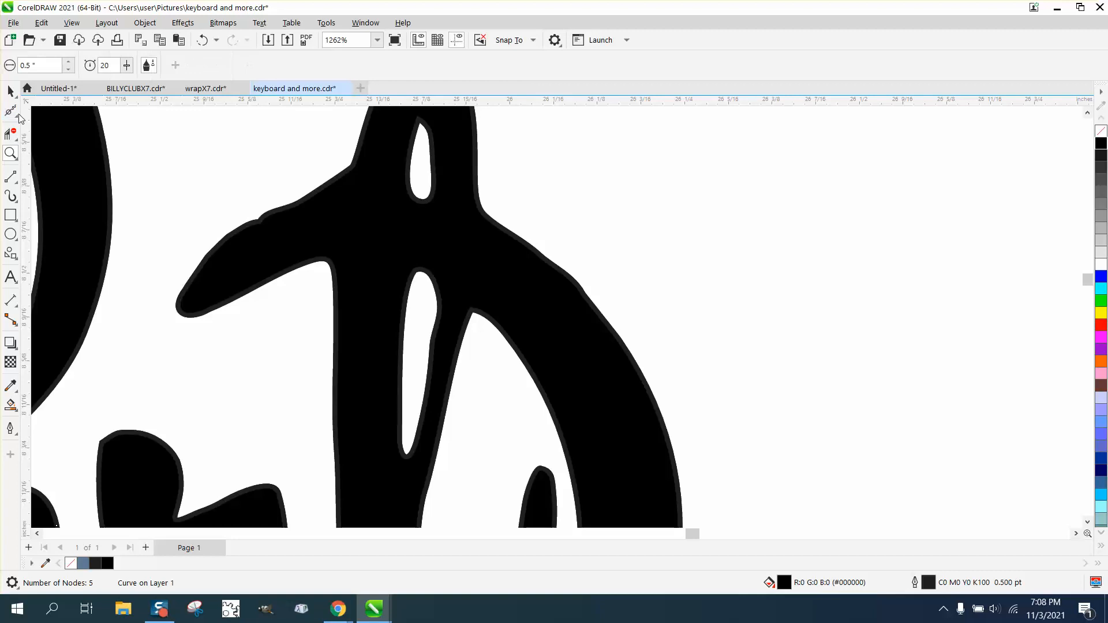
pyautogui.click(18, 118)
pyautogui.click(50, 130)
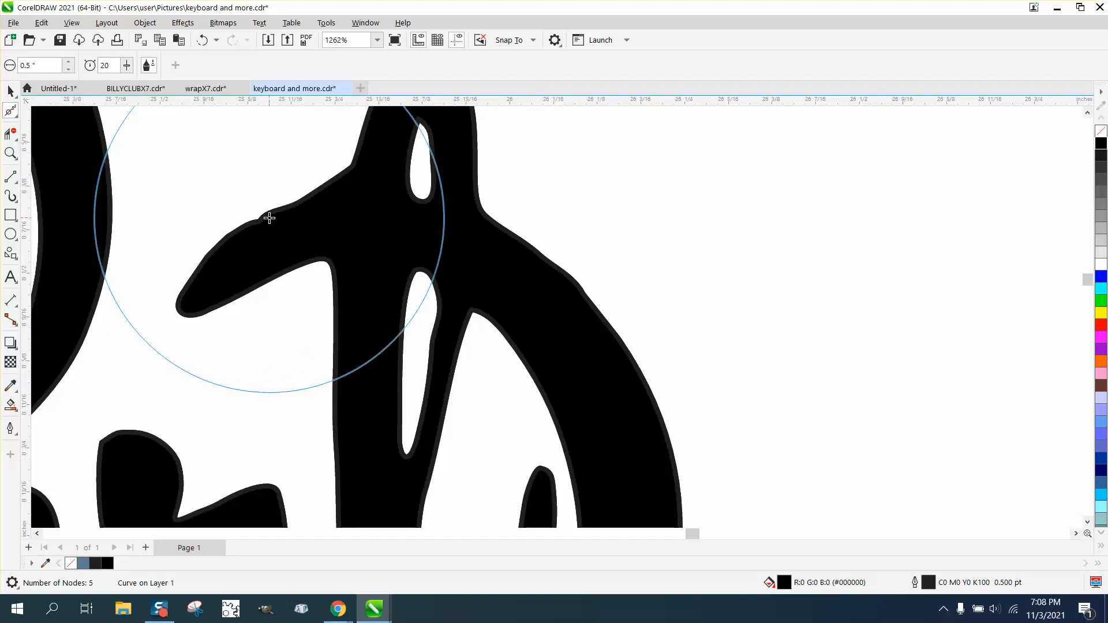
pyautogui.click(259, 223)
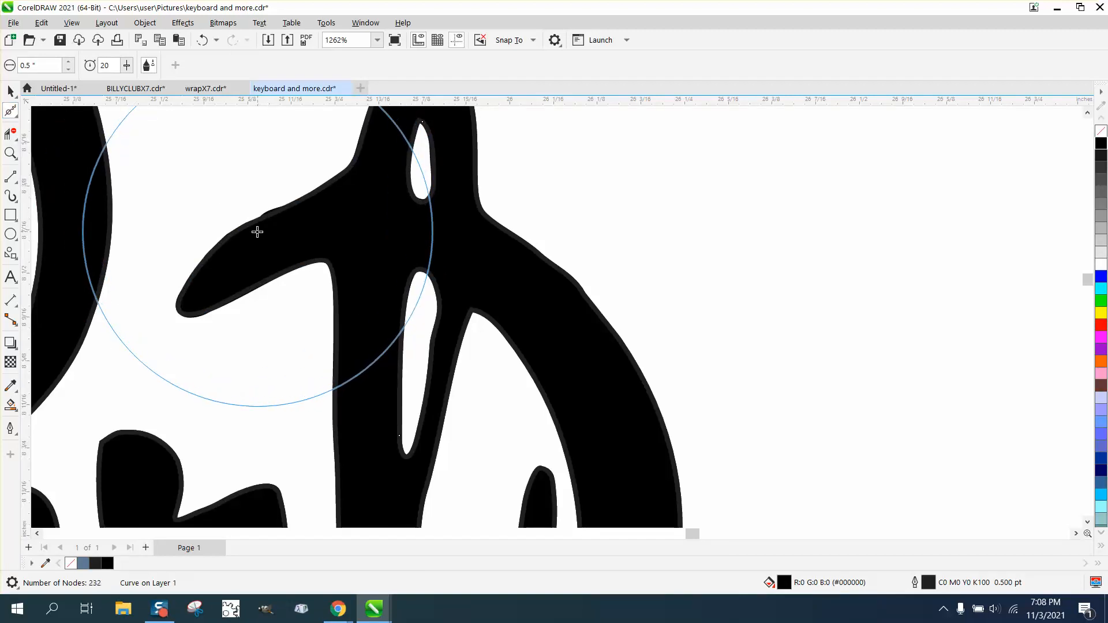
pyautogui.click(268, 213)
pyautogui.click(255, 229)
pyautogui.click(295, 206)
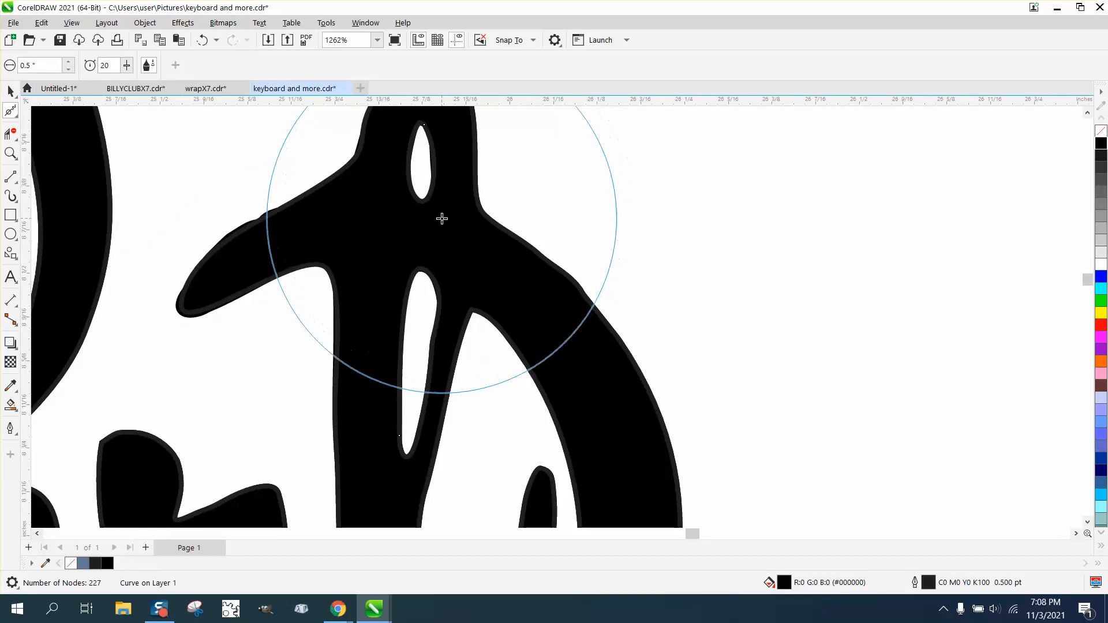
# Try shifting the filled connected lettering slightly and removing its fill, and undo both changes
pyautogui.click(11, 91)
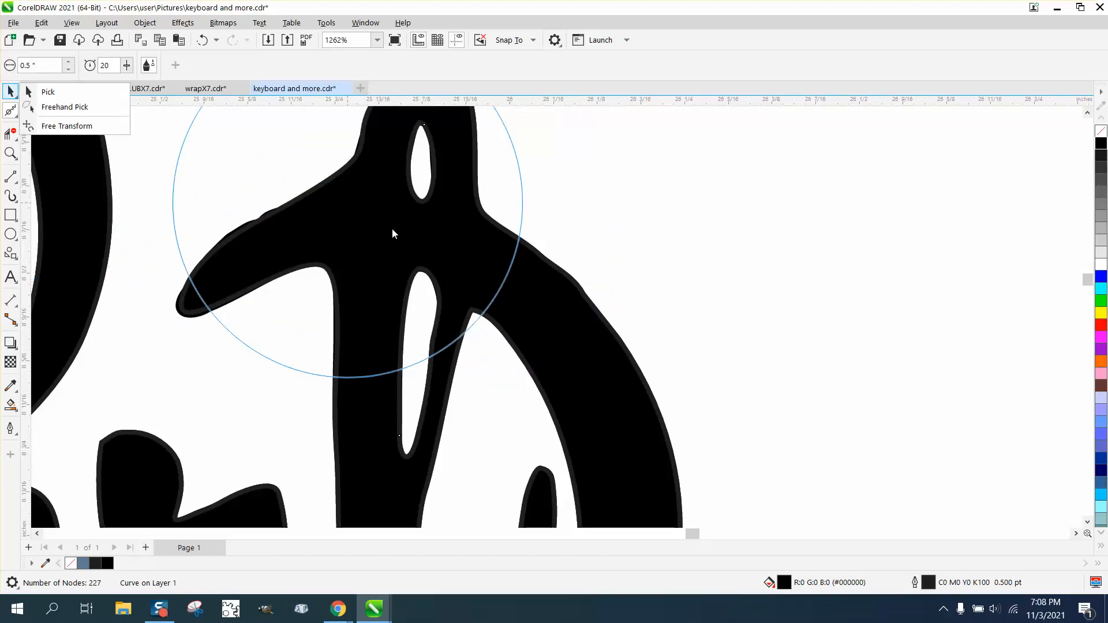
pyautogui.click(64, 98)
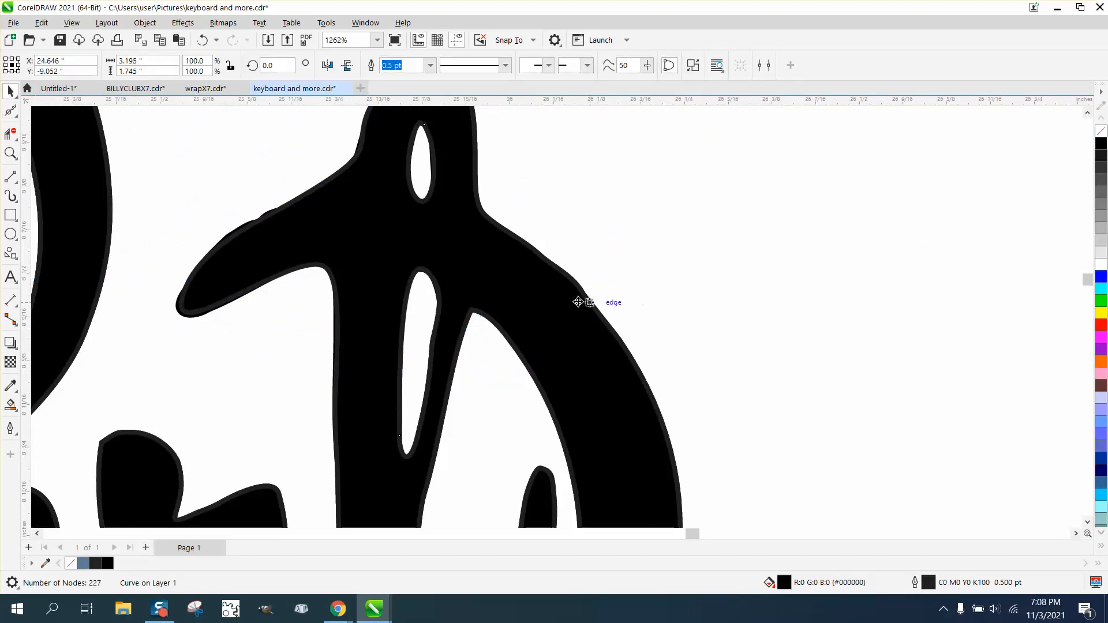
pyautogui.moveTo(578, 301); pyautogui.dragTo(583, 301)
pyautogui.click(1100, 132)
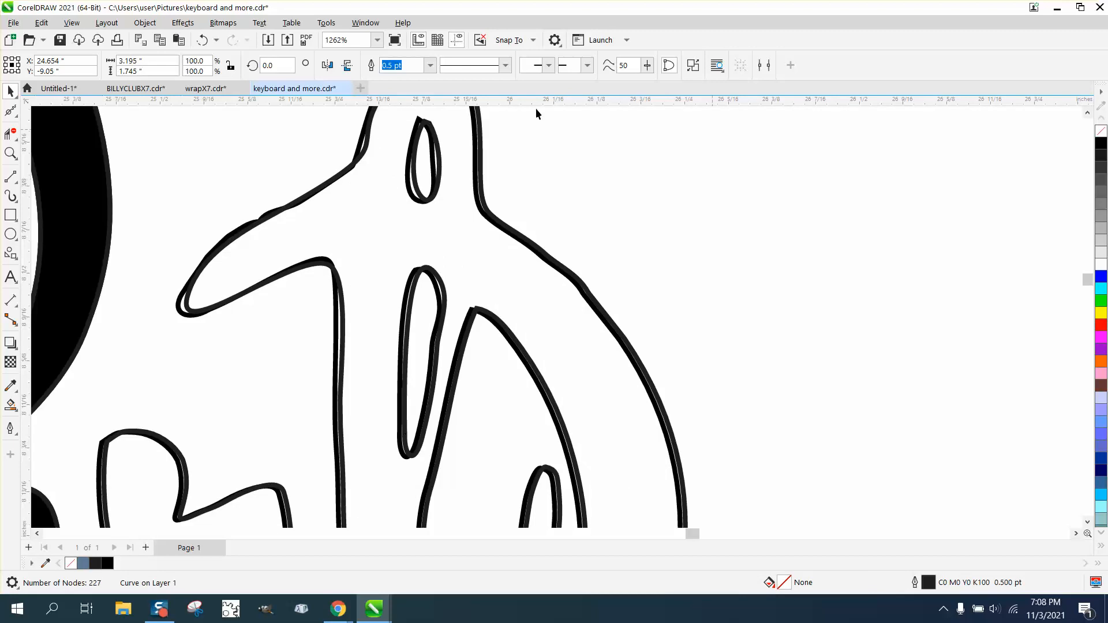
pyautogui.click(202, 42)
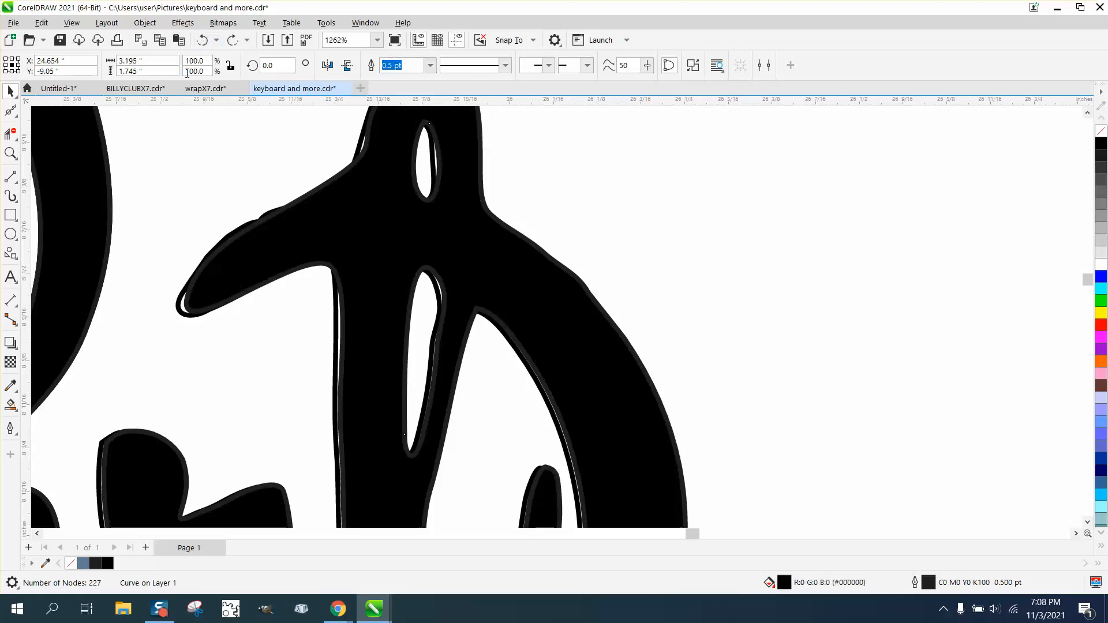
pyautogui.click(202, 39)
# Remove the outline from the filled connected lettering and smooth the t crossbar's upper edge further
pyautogui.rightClick(1102, 136)
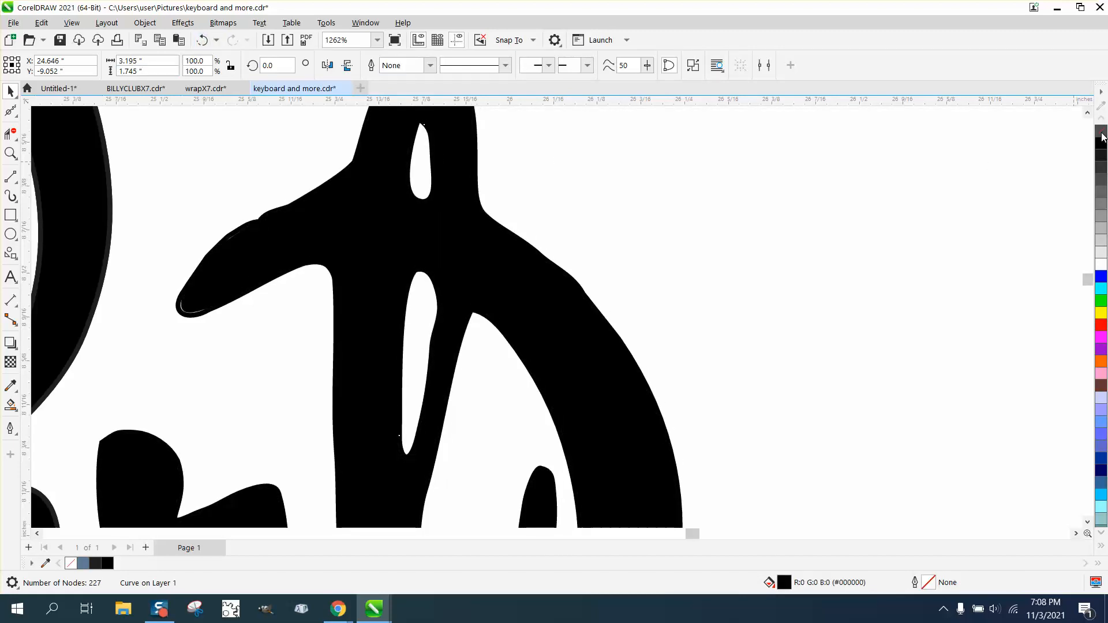
pyautogui.click(16, 119)
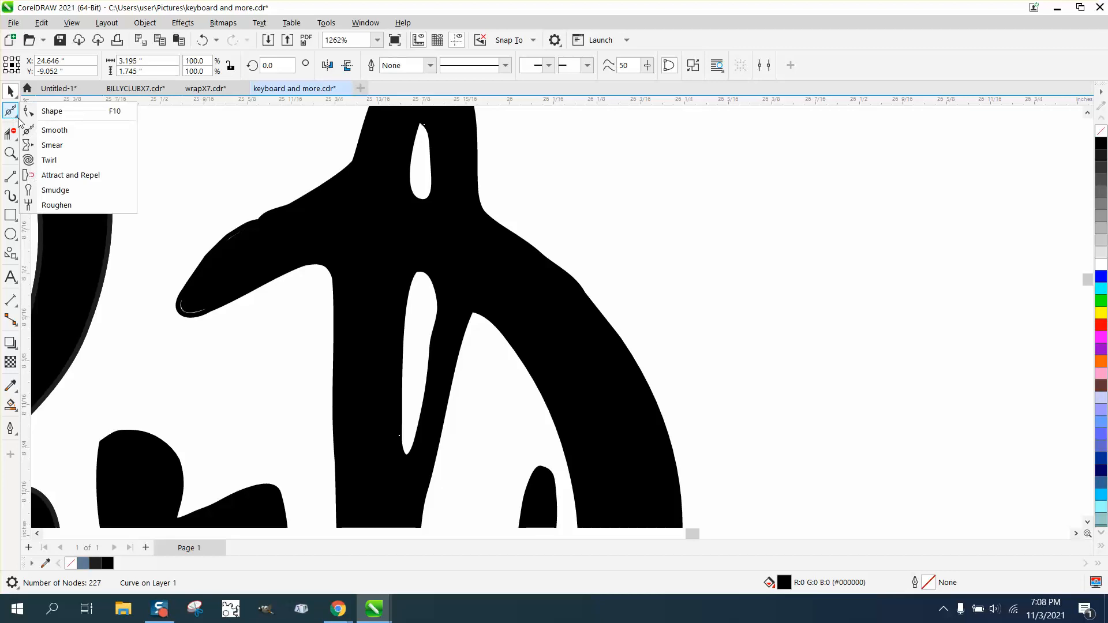
pyautogui.click(46, 128)
pyautogui.moveTo(264, 229); pyautogui.dragTo(250, 237)
# Delete the leftover outline curve around the tip of the t crossbar
pyautogui.click(11, 93)
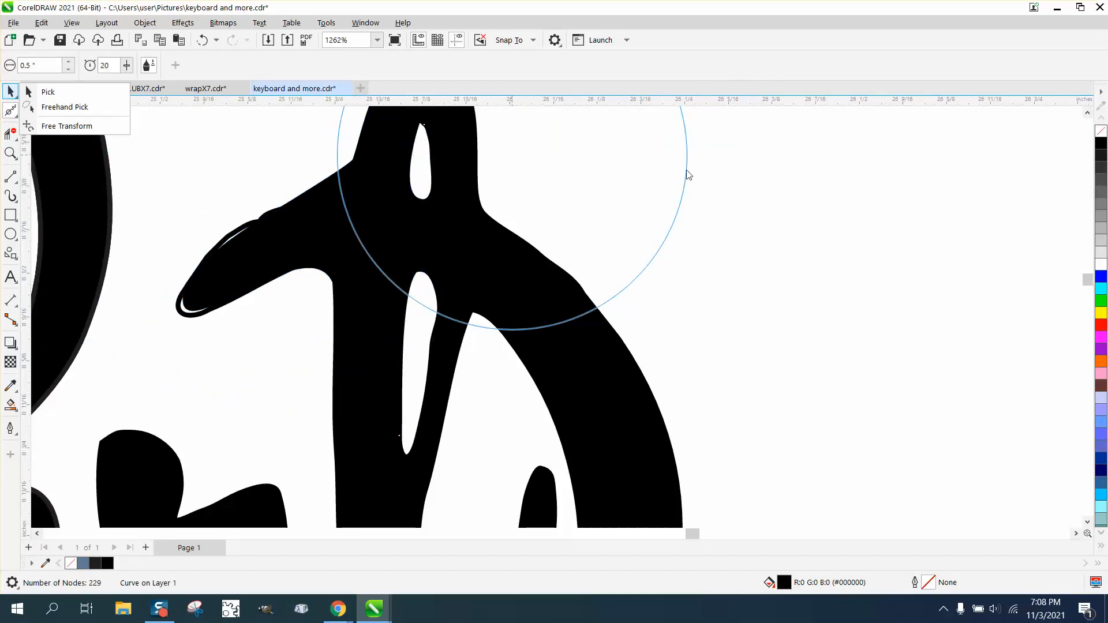
pyautogui.click(41, 94)
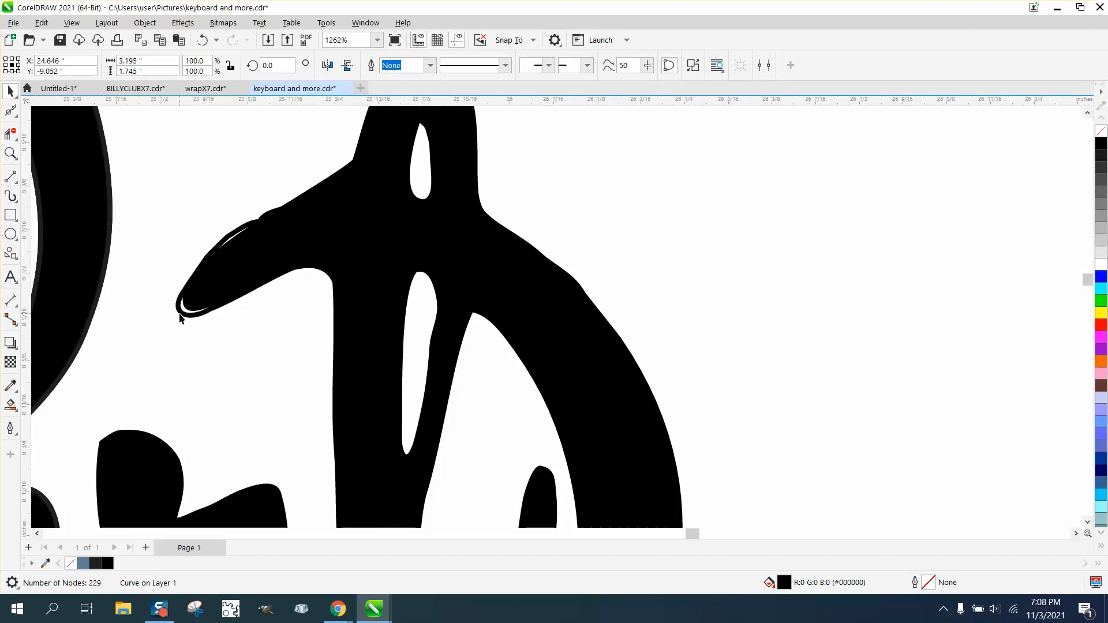
pyautogui.click(180, 315)
pyautogui.press('Delete')
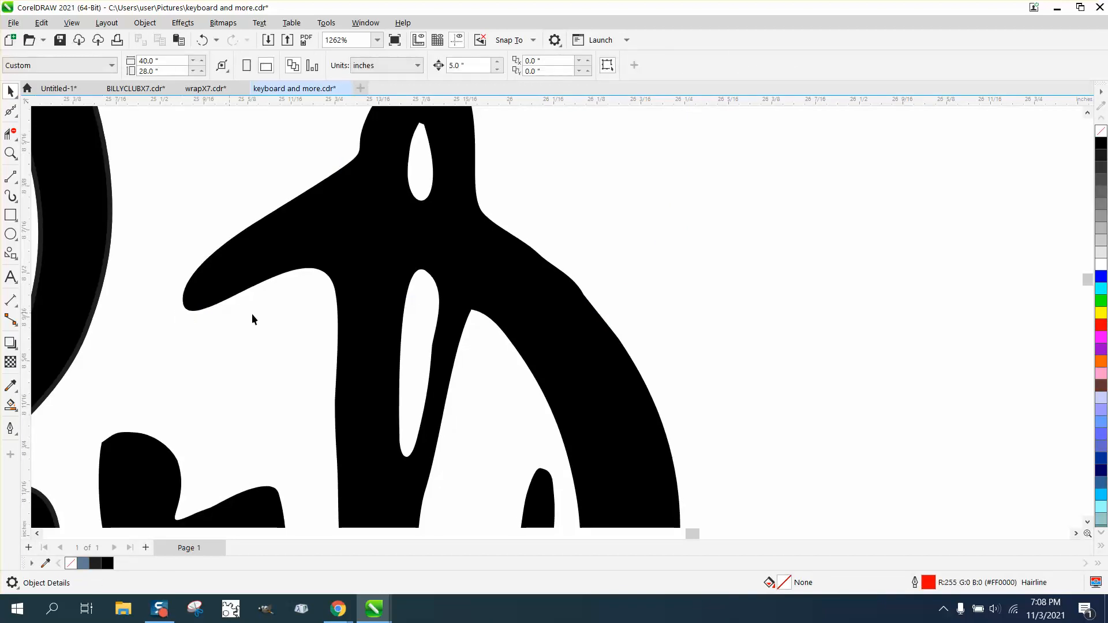
# Remove the fill from the connected lettering curve and give it a black outline
pyautogui.click(13, 111)
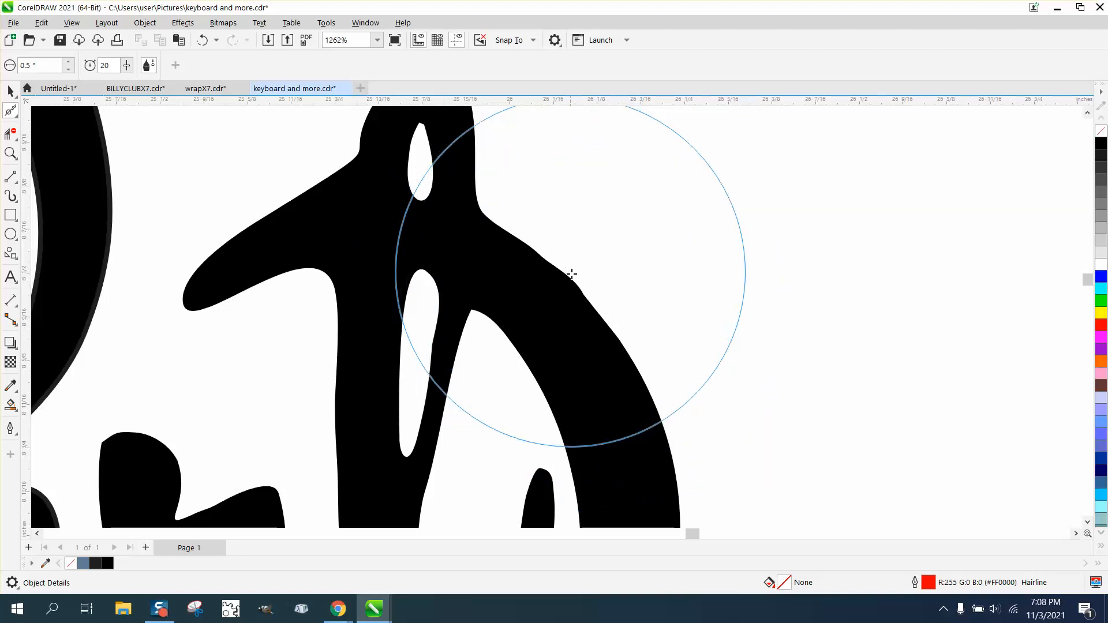
pyautogui.click(11, 91)
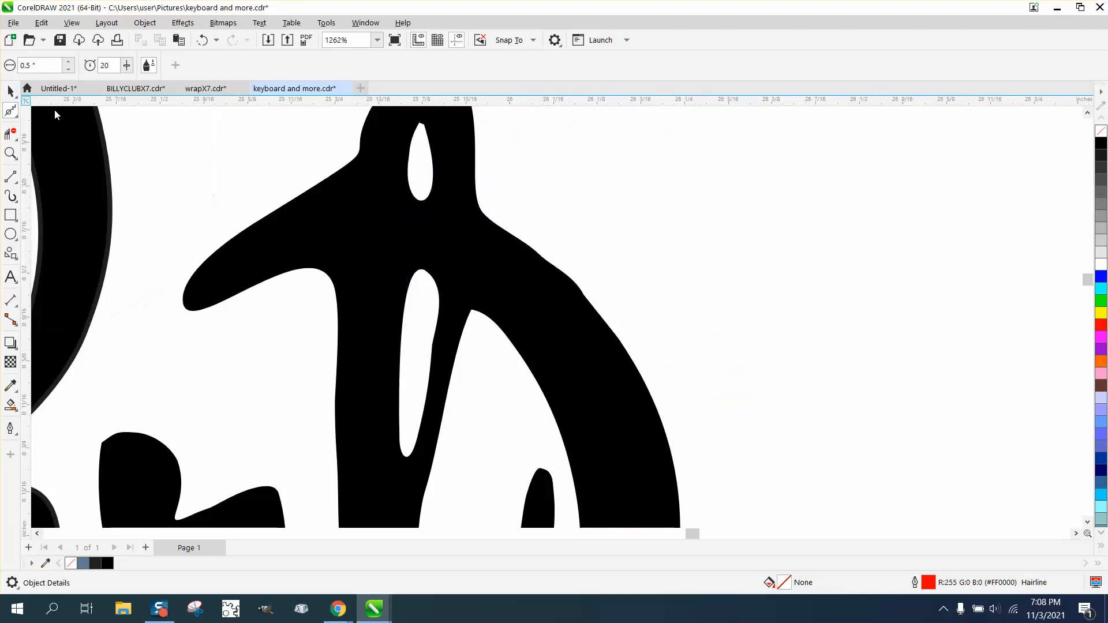
pyautogui.click(437, 255)
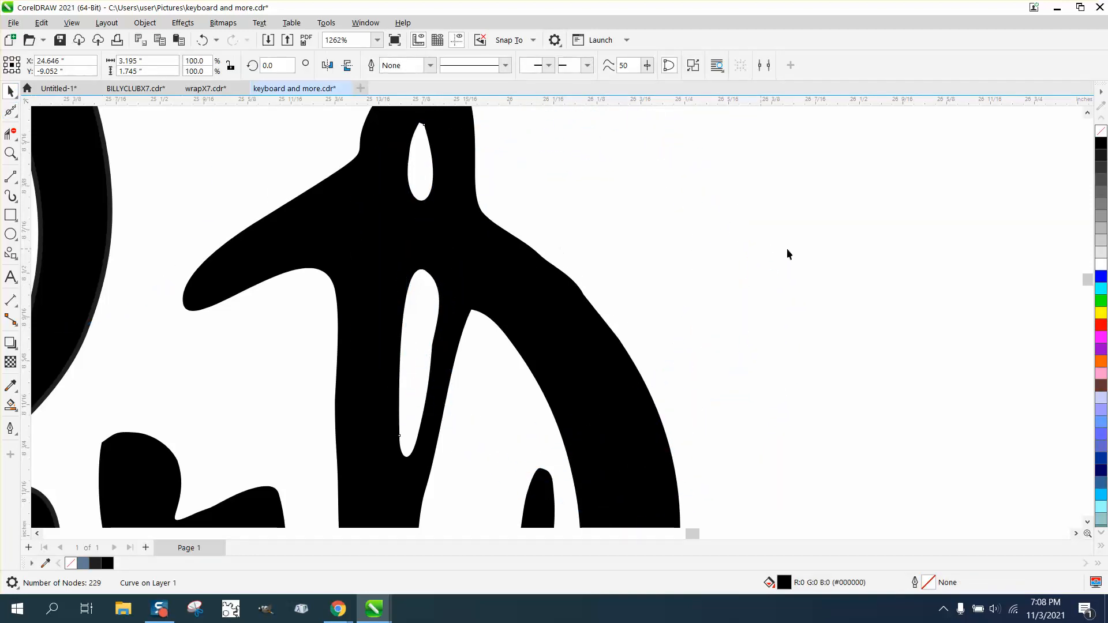
pyautogui.click(1100, 133)
pyautogui.rightClick(1101, 145)
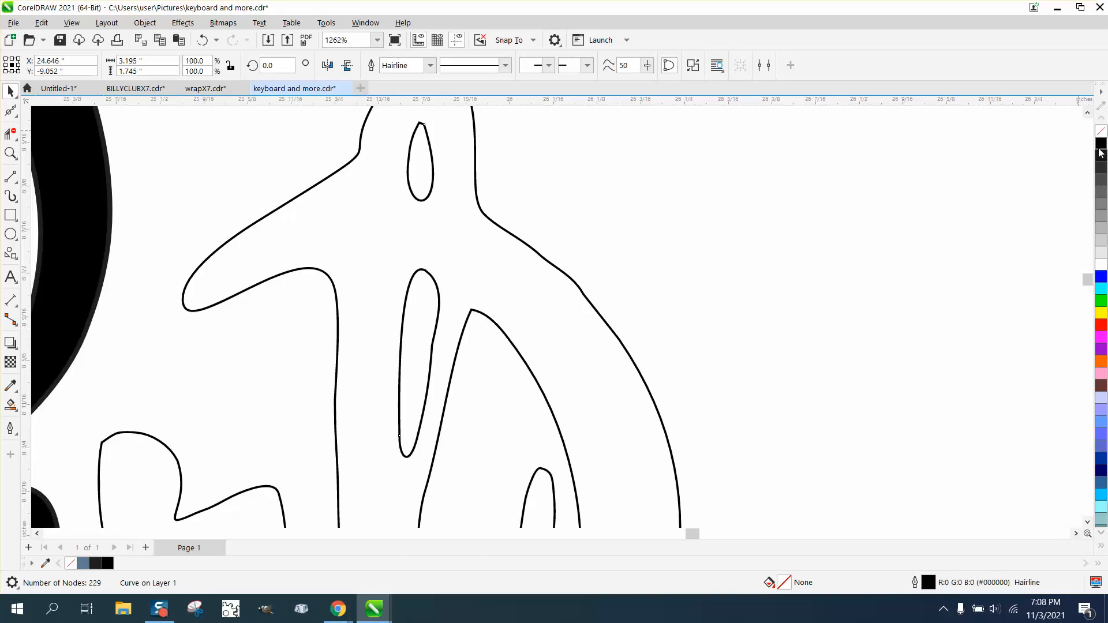
# Smooth the bump on the heart's outer curve just beyond the t in Girl
pyautogui.click(16, 115)
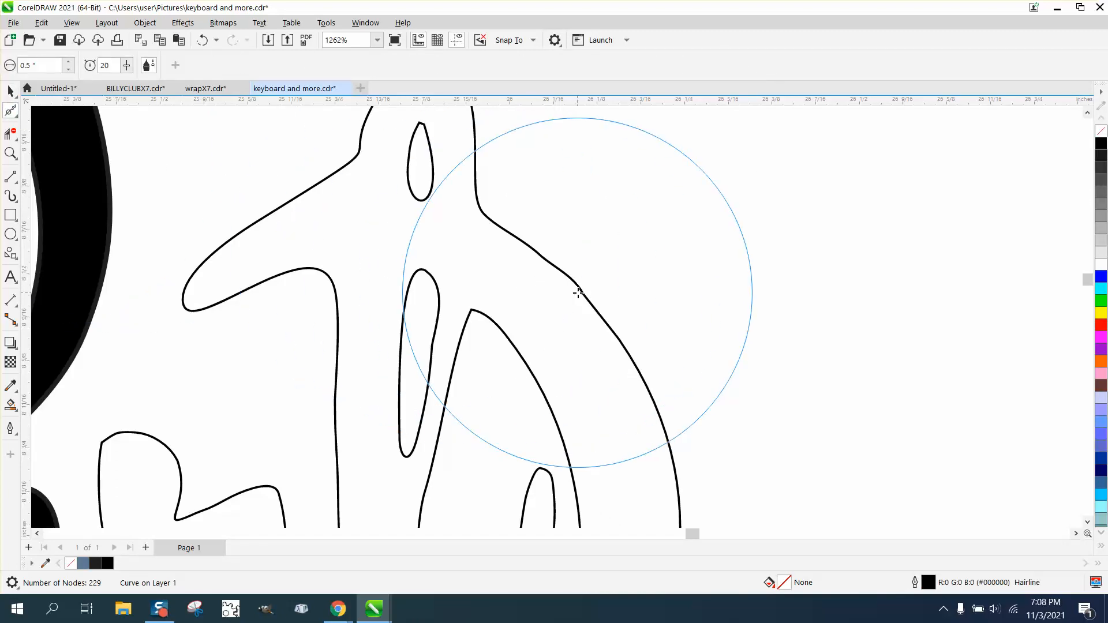
pyautogui.moveTo(582, 293)
pyautogui.mouseDown()
pyautogui.moveTo(560, 269)
pyautogui.moveTo(581, 294)
pyautogui.mouseUp()
pyautogui.scroll(-6, 600, 328)
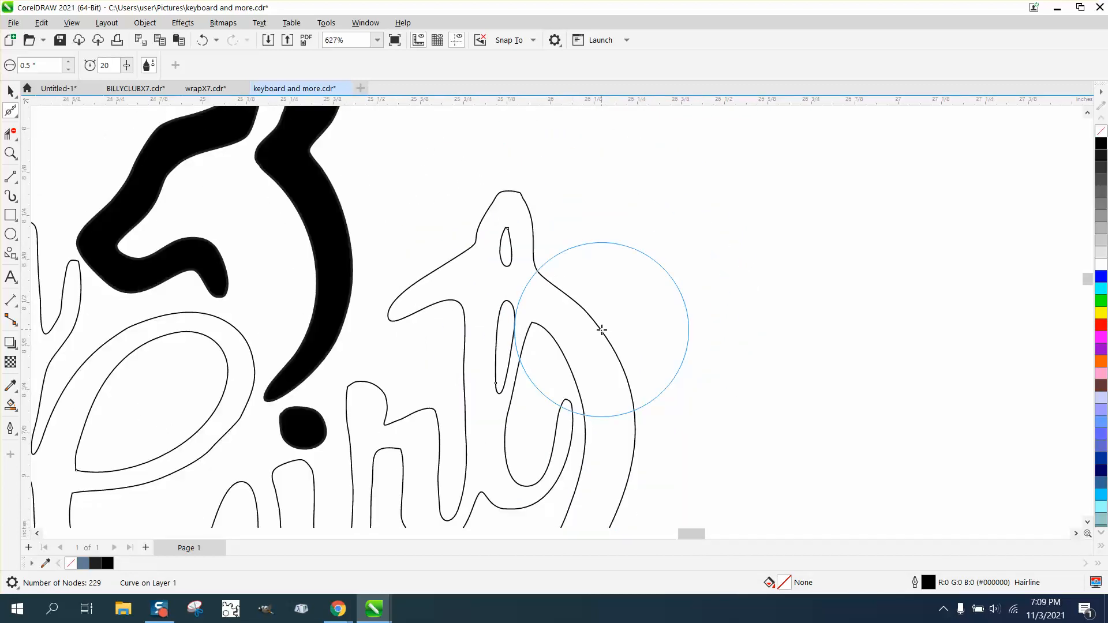
# Smart-fill the smoothed connected lettering with black and show the whole Country Girl design
pyautogui.scroll(-1, 600, 332)
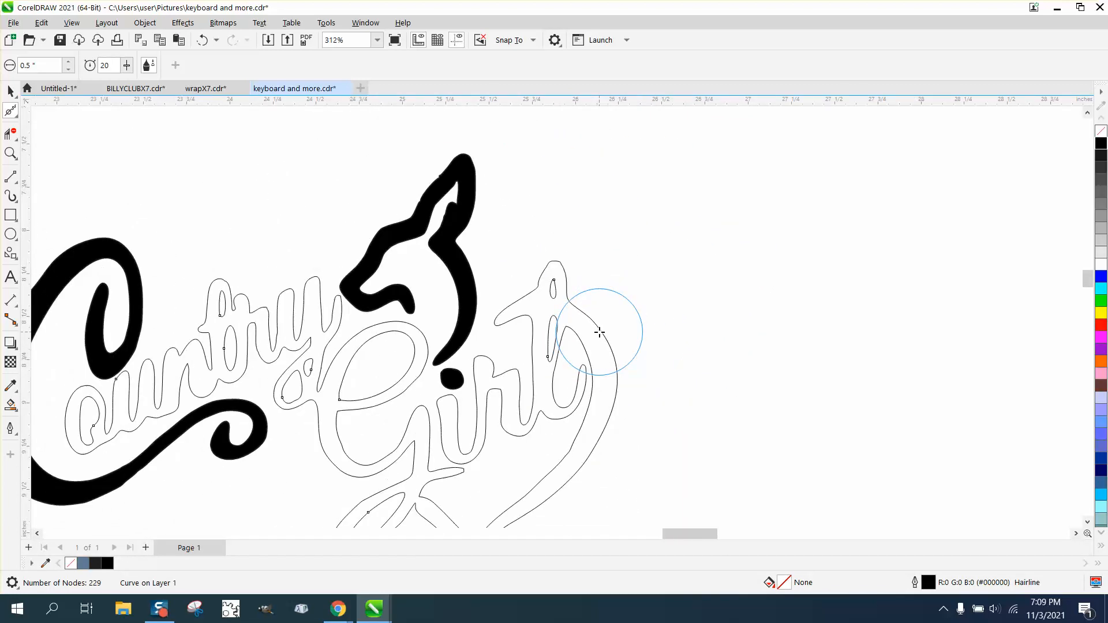
pyautogui.click(10, 406)
pyautogui.click(337, 379)
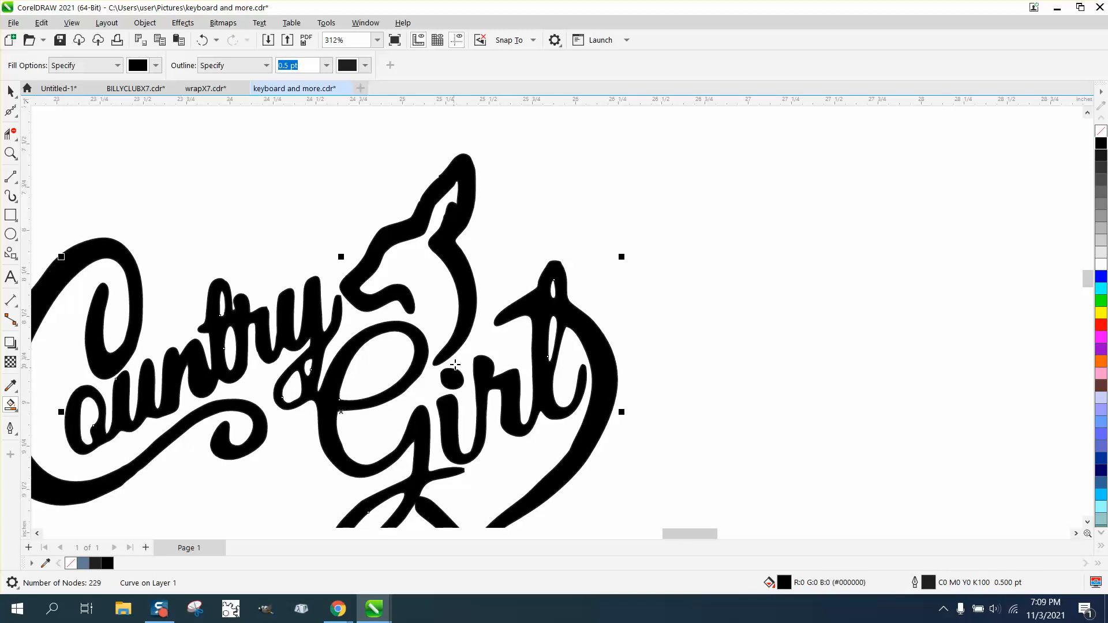
pyautogui.scroll(-3, 337, 380)
pyautogui.press('z')
pyautogui.moveTo(112, 209); pyautogui.dragTo(594, 482)
pyautogui.click(11, 90)
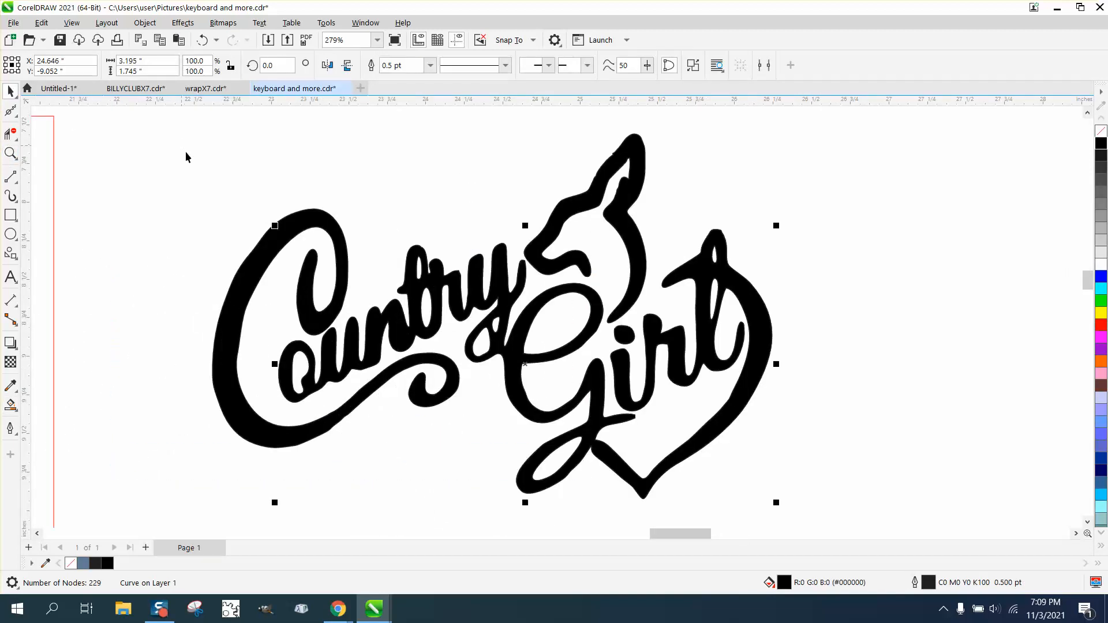